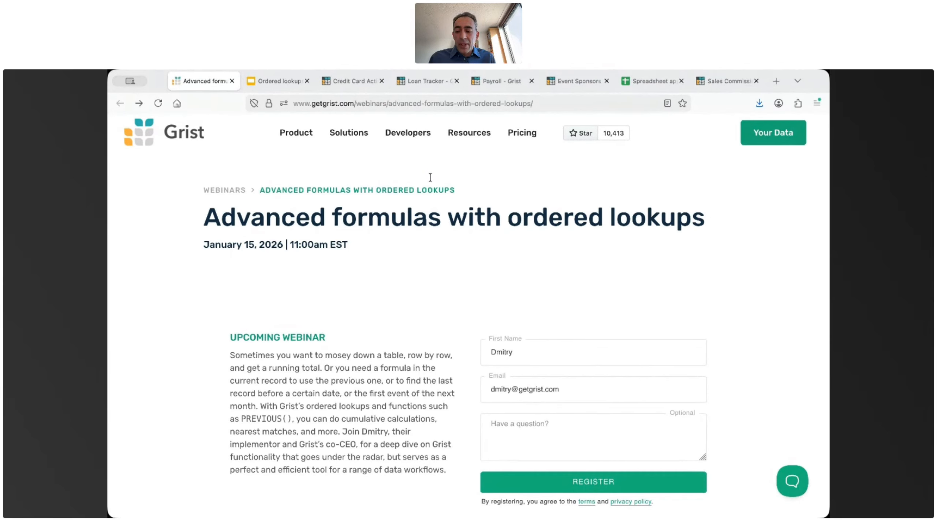
Switch to the Payroll document and examine the formula of the Payment column in the Payroll table
click(490, 82)
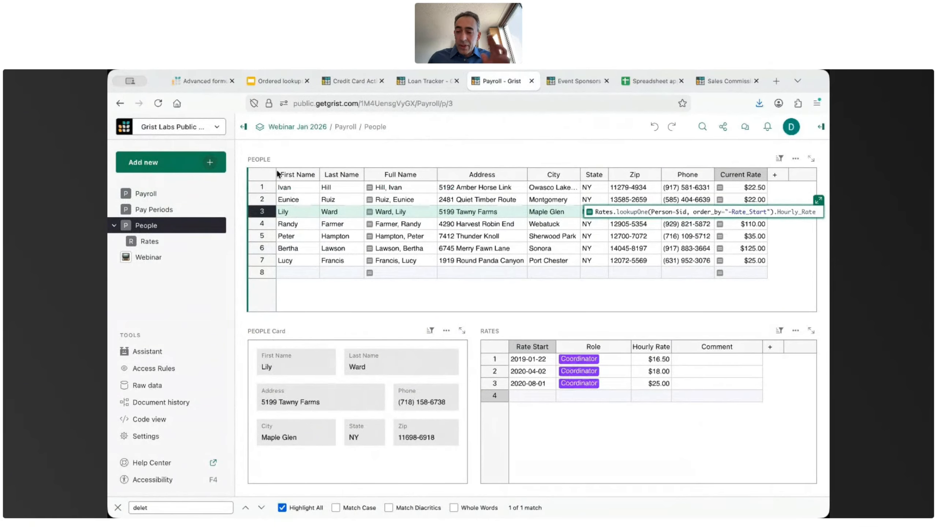
click(177, 197)
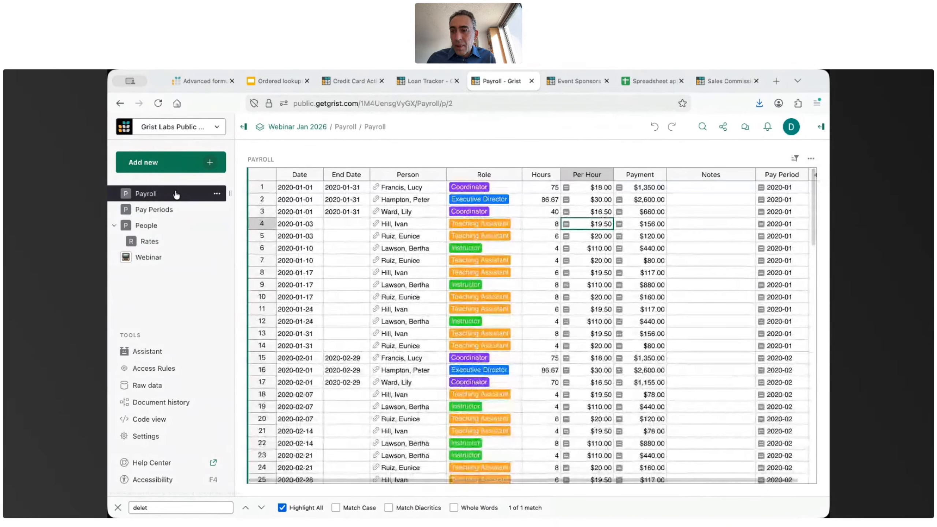
click(649, 200)
key(Return)
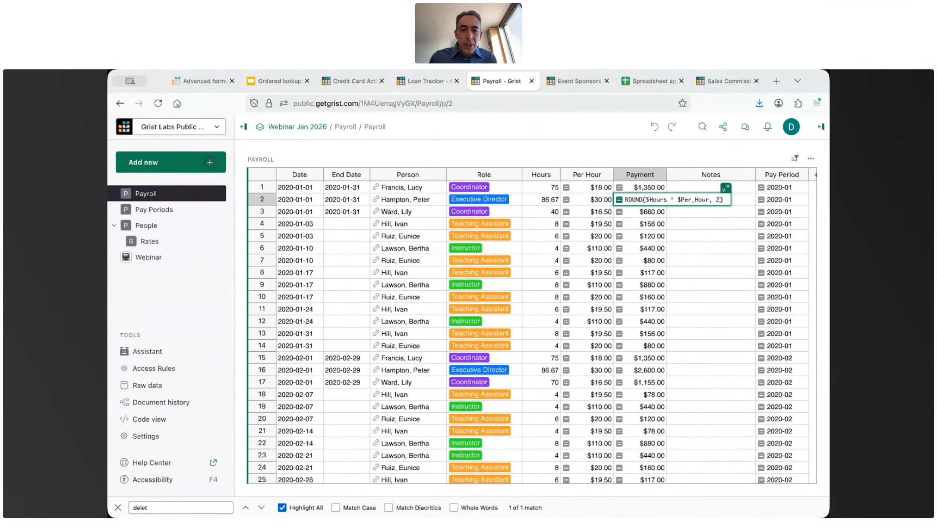
key(ctrl+plus)
key(ctrl+plus)
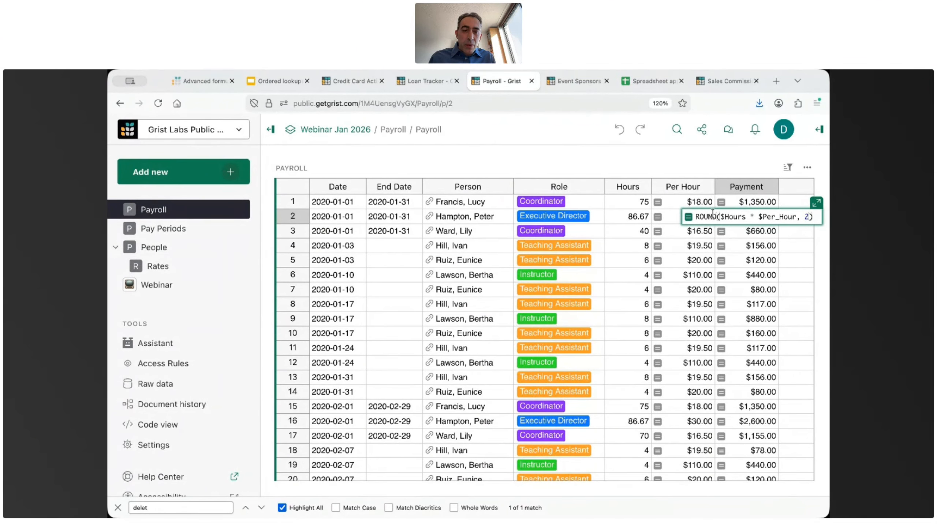
key(Return)
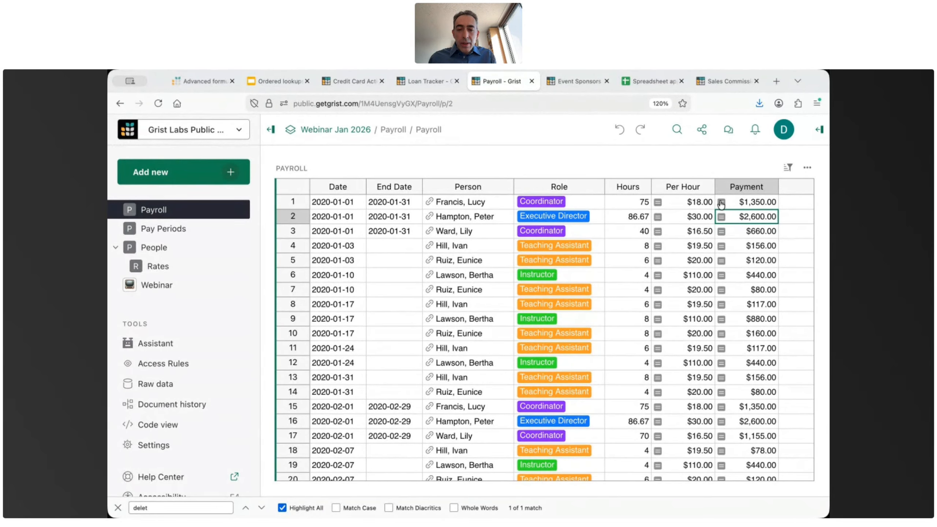
Insert a new column directly after Person in the Payroll table, keeping the default label A
click(478, 203)
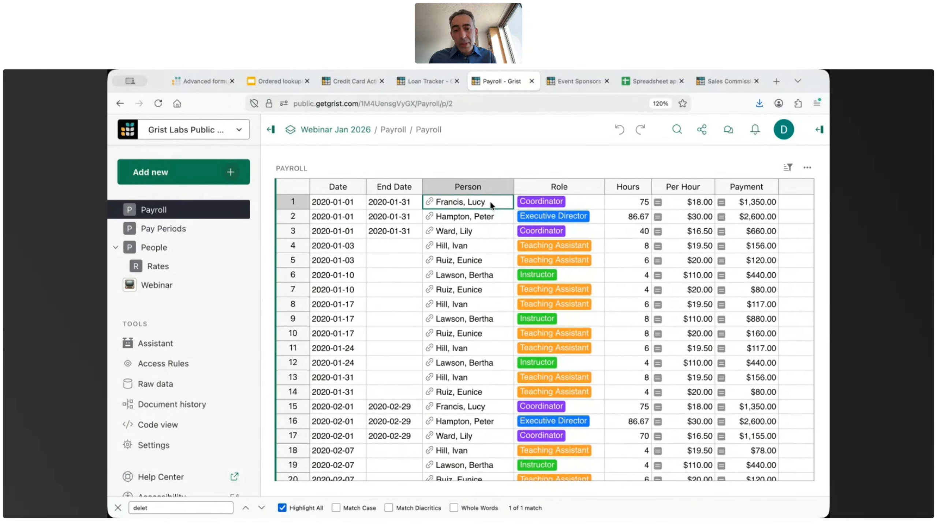
key(alt+equal)
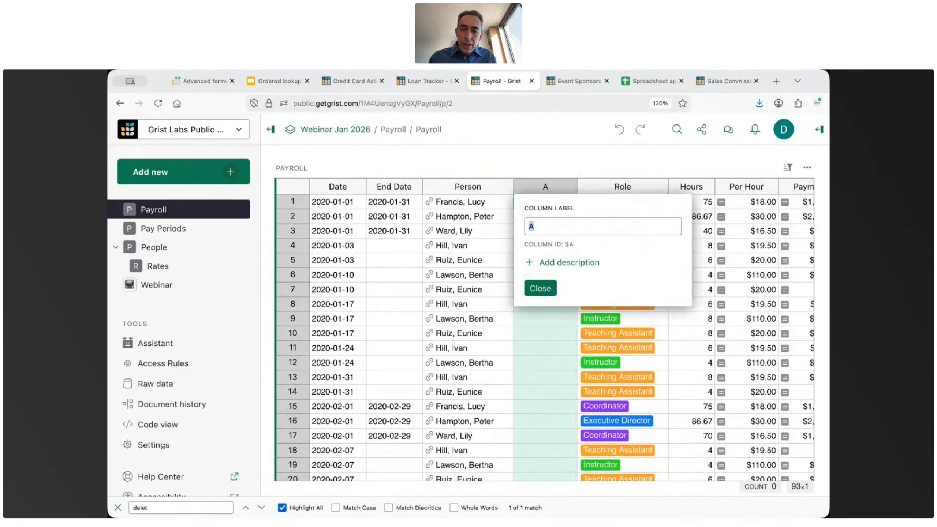
key(Escape)
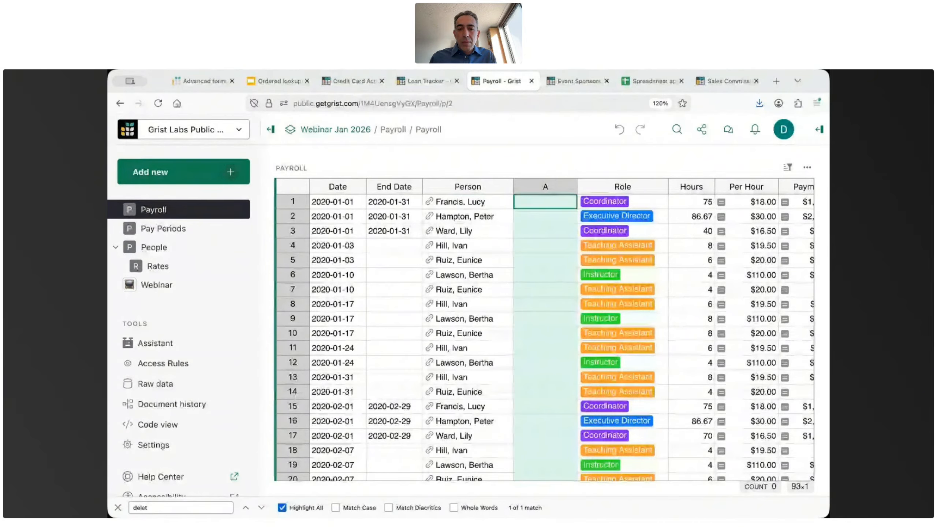
Start a formula in column A that joins the names: $Person.First_Name + " " + $Person.Last_Name
key(equal)
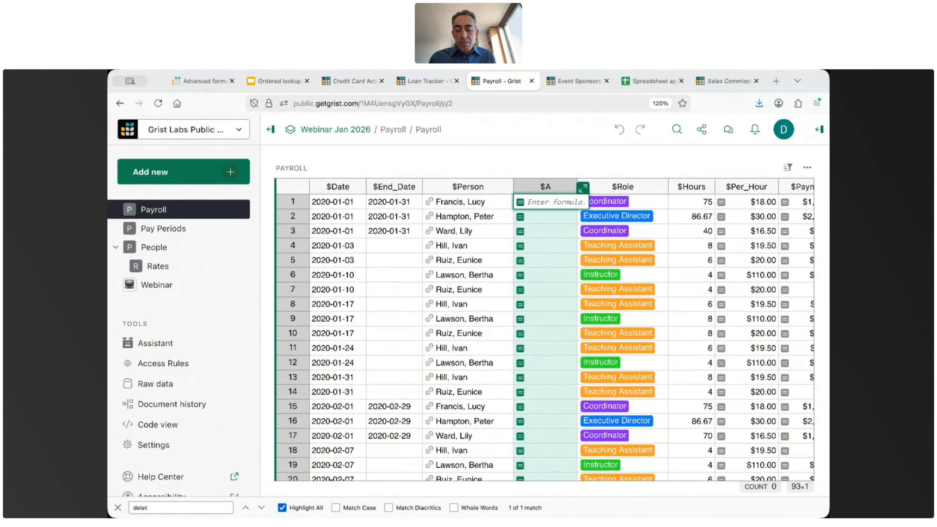
text($Per)
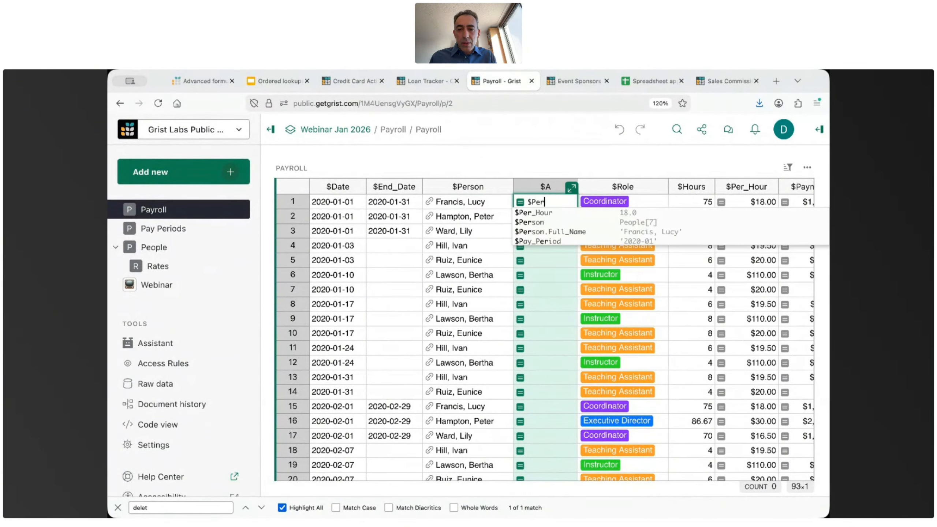
key(Down)
key(Down)
key(Tab)
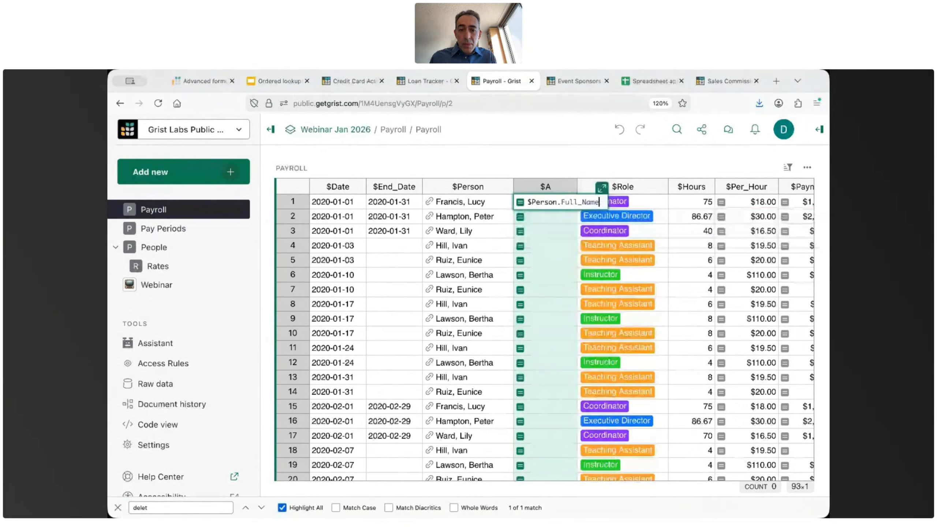
key(ctrl+BackSpace)
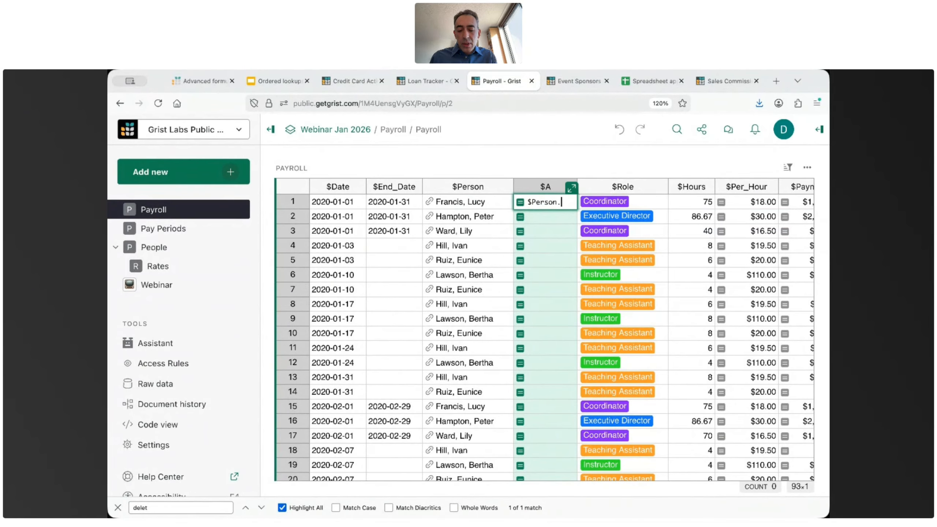
text(First)
key(Tab)
text(+ )
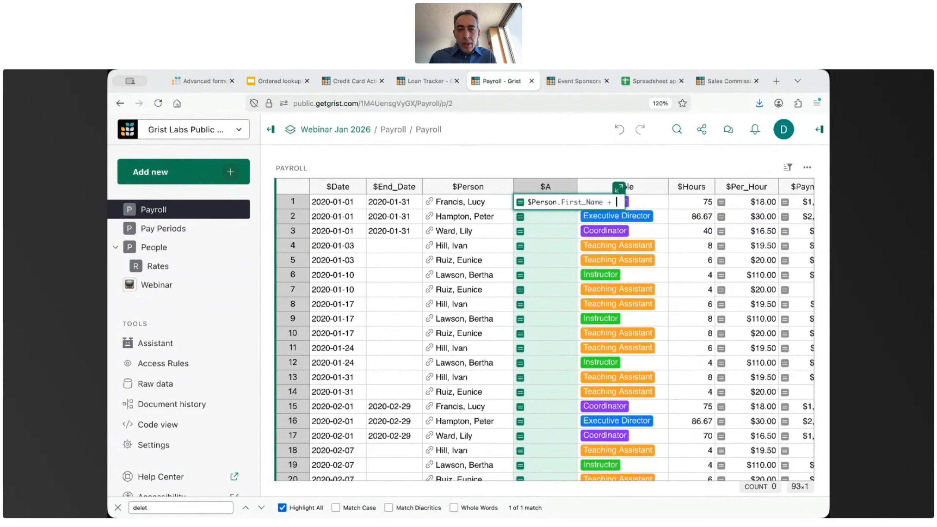
text(" " + $)
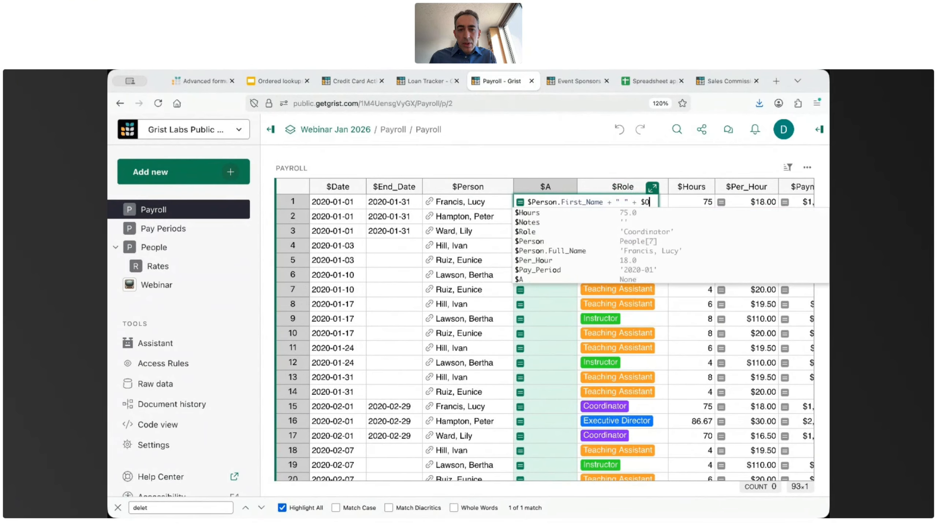
text(Person.L)
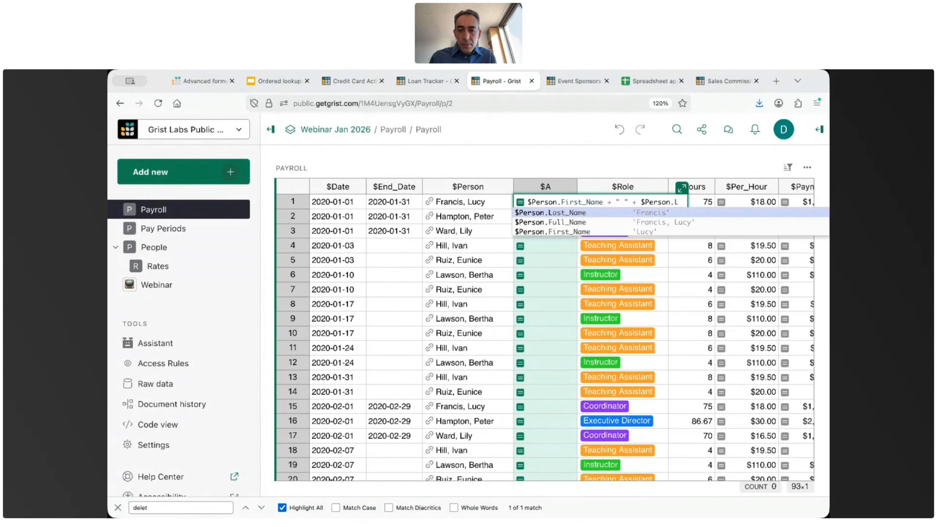
key(Tab)
Wrap column A's name formula in UPPER(), apply it, and widen the column to fit the full names
text())
key(Home)
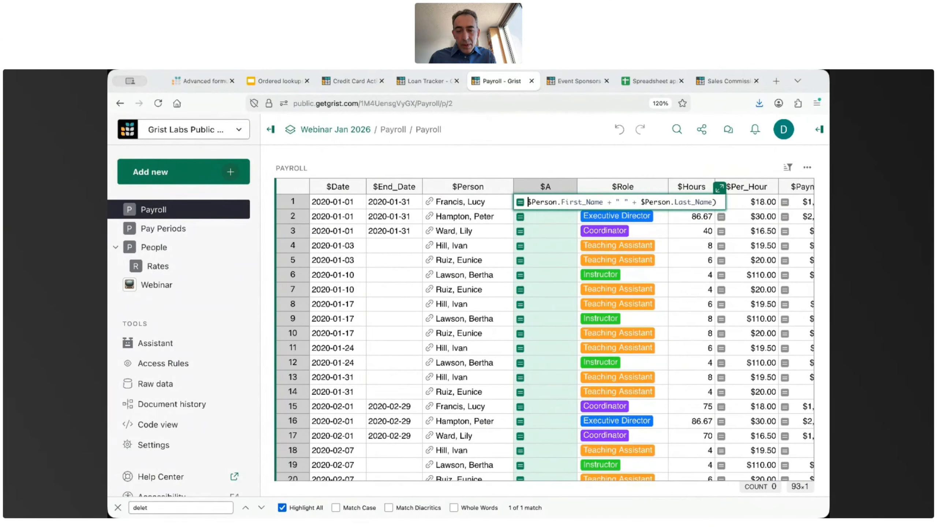
text(()
key(Left)
text(UPPER)
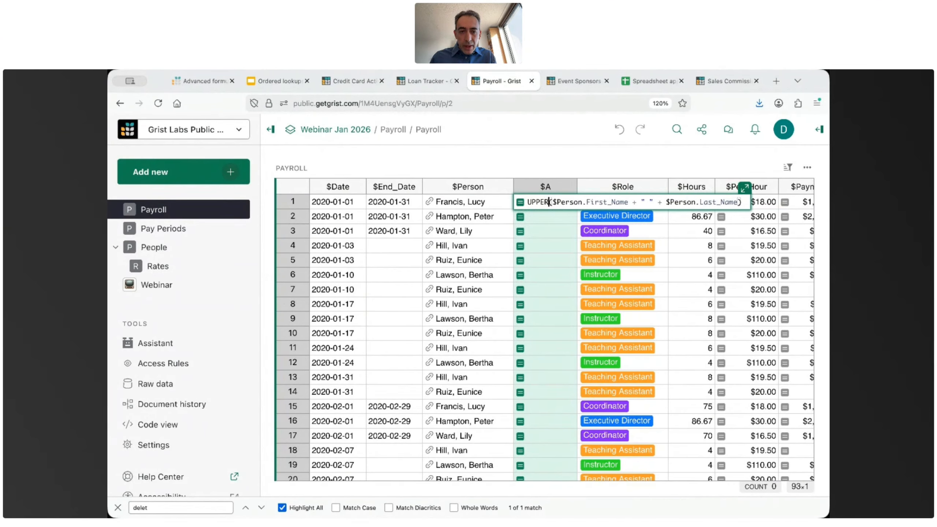
key(Return)
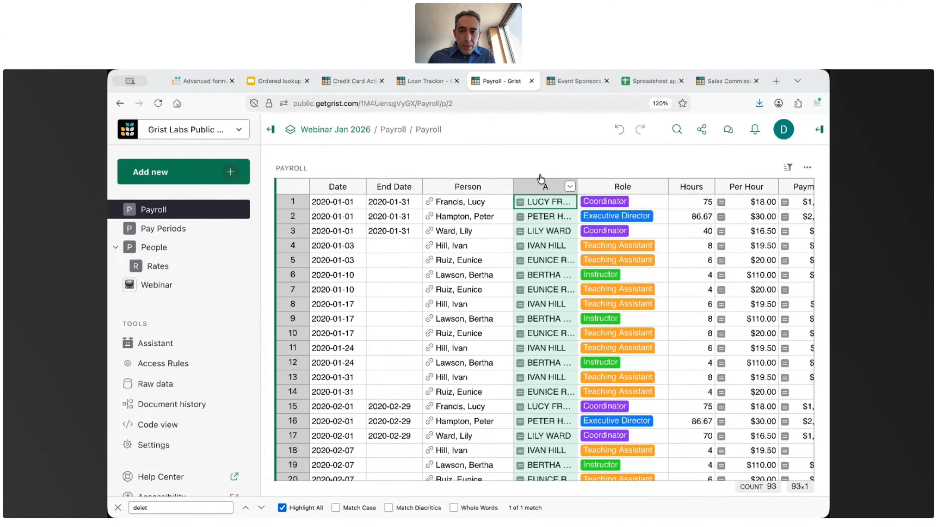
drag(577, 187, 636, 186)
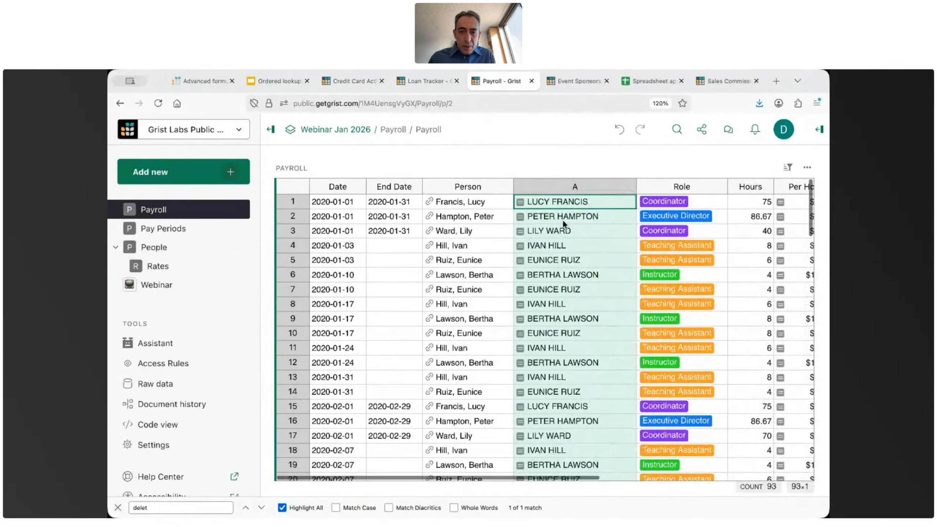
Examine column A's formula in rows 1 and 6, including its $Person.First_Name reference, without changing it
double_click(579, 203)
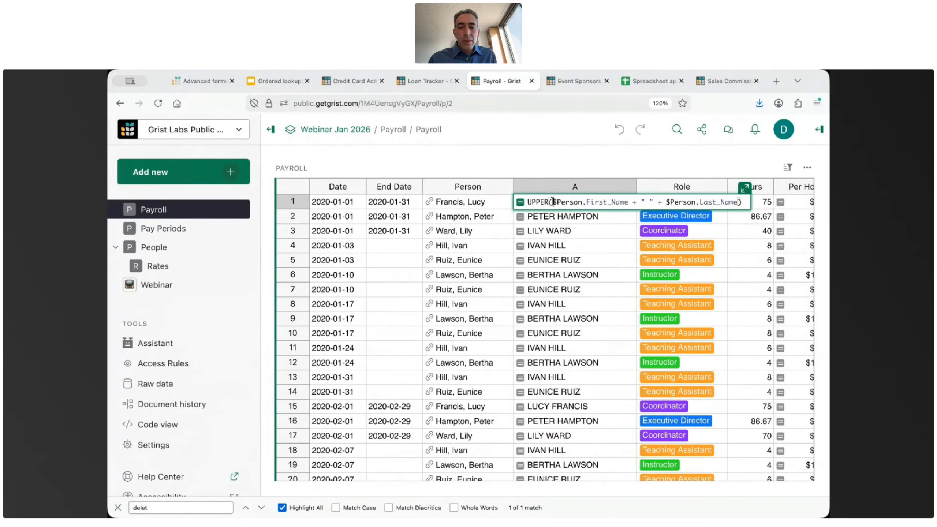
drag(554, 205, 630, 204)
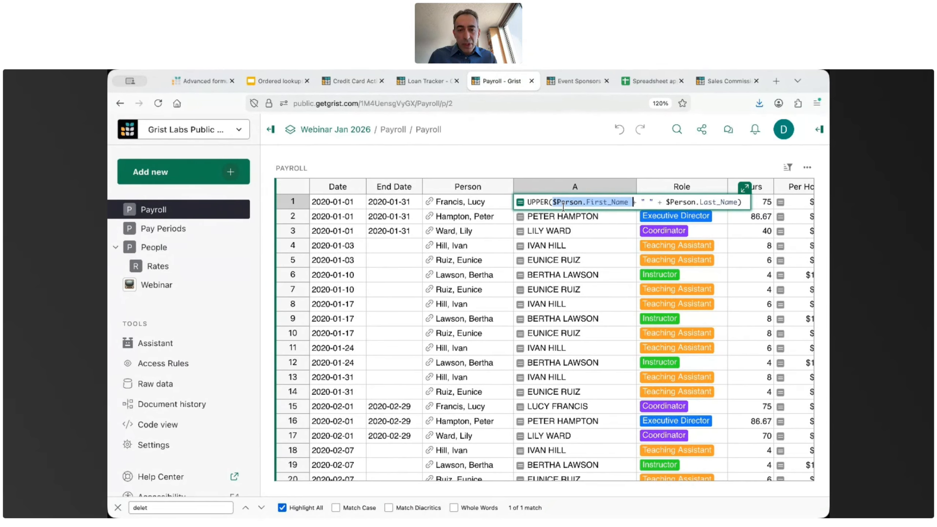
key(Escape)
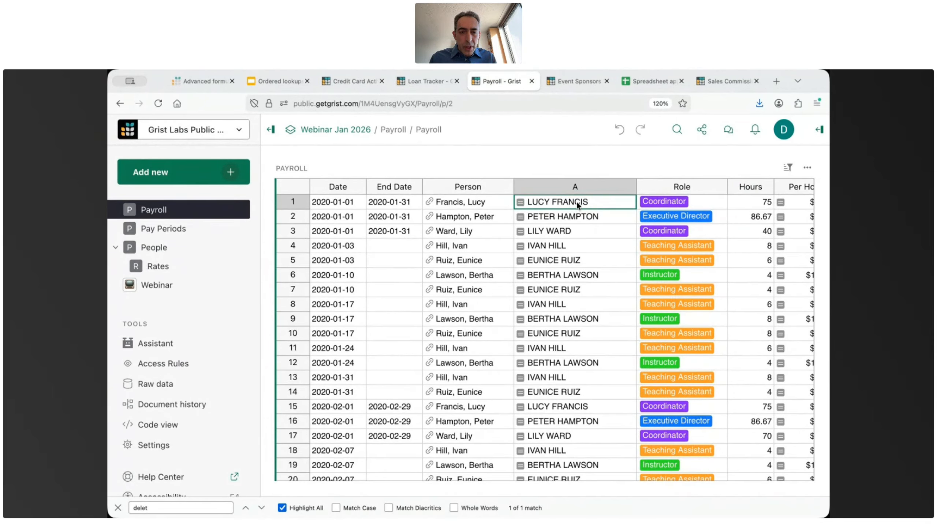
double_click(577, 203)
key(Escape)
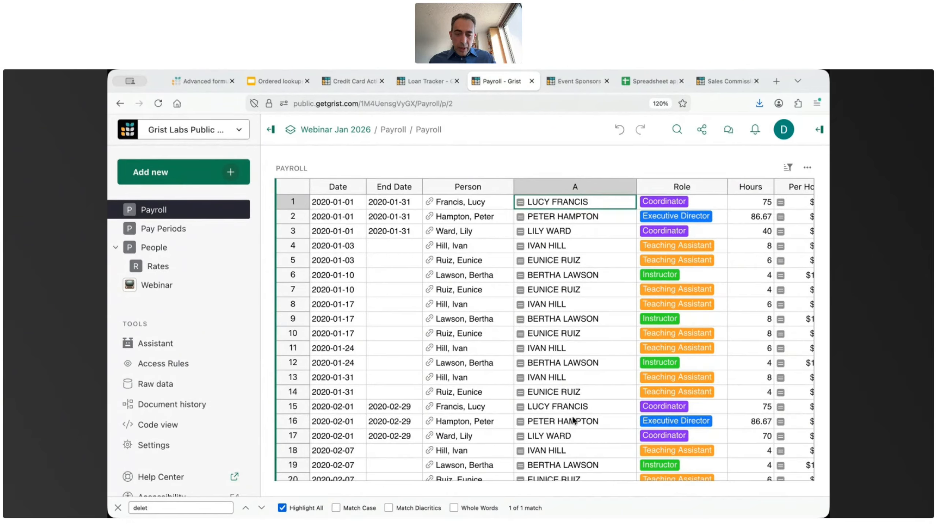
double_click(593, 277)
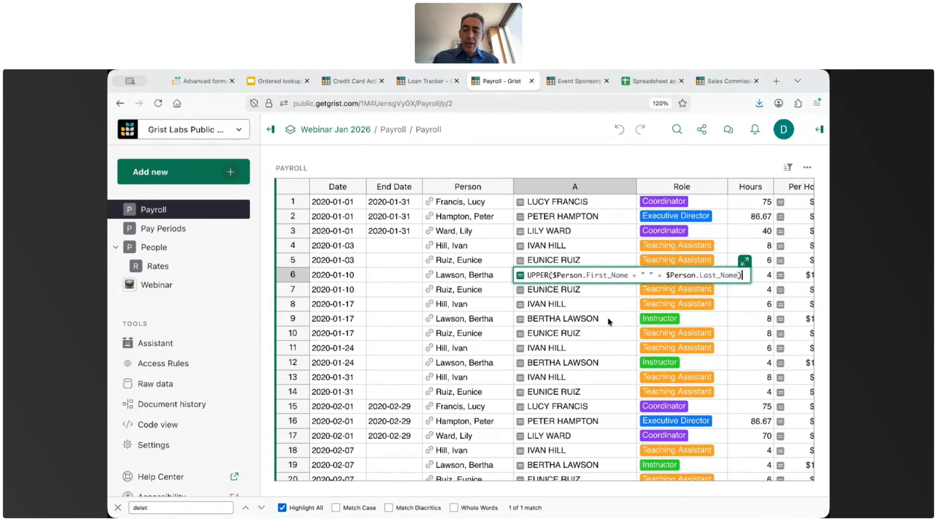
key(Escape)
Delete column A from the Payroll table
click(627, 186)
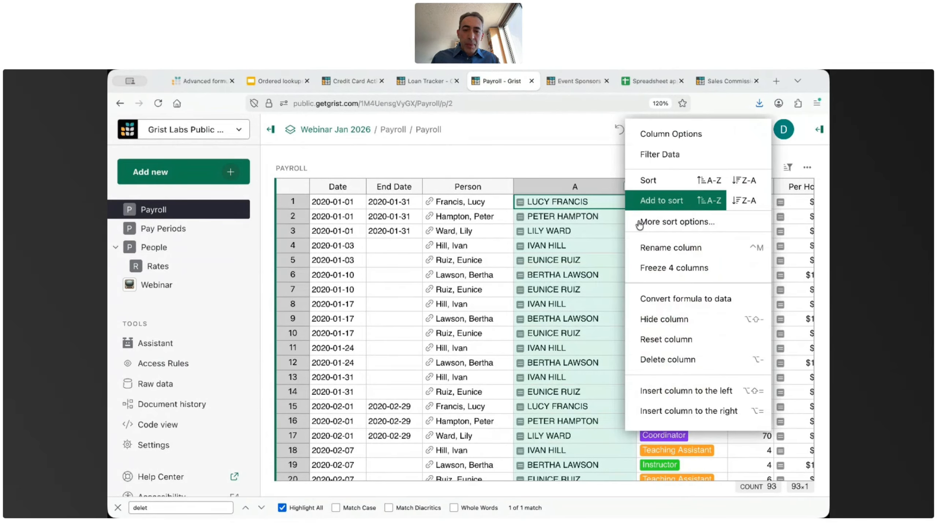
click(643, 357)
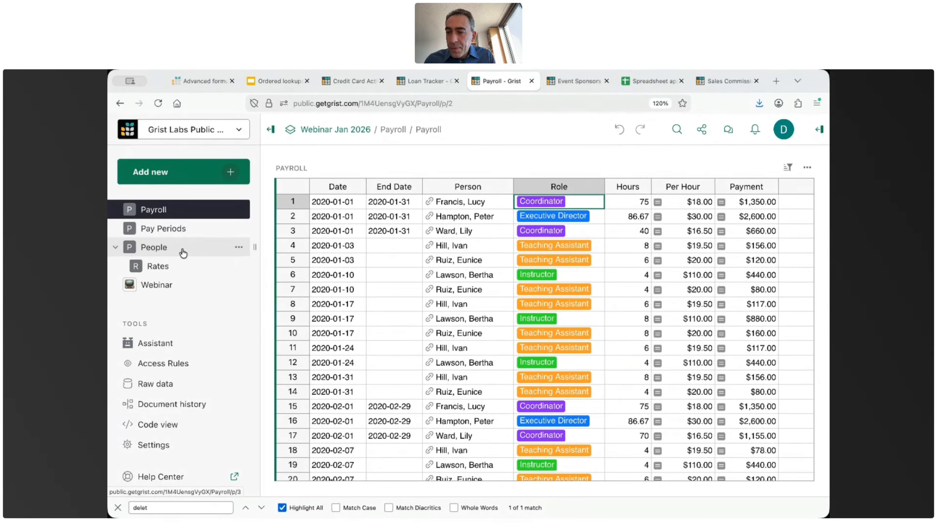
Examine the Payment formula and its $group reference in the by-Pay-Period summary table of the Pay Periods page
click(188, 231)
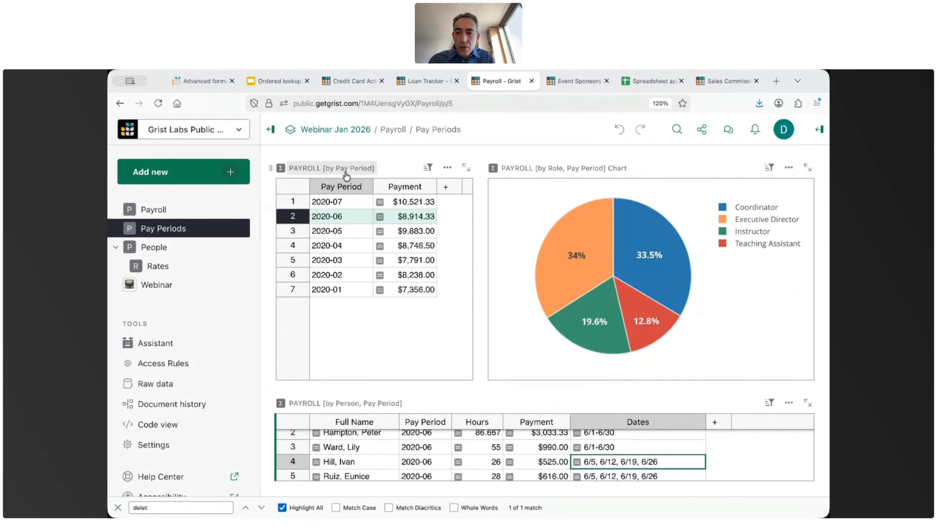
click(398, 203)
key(Return)
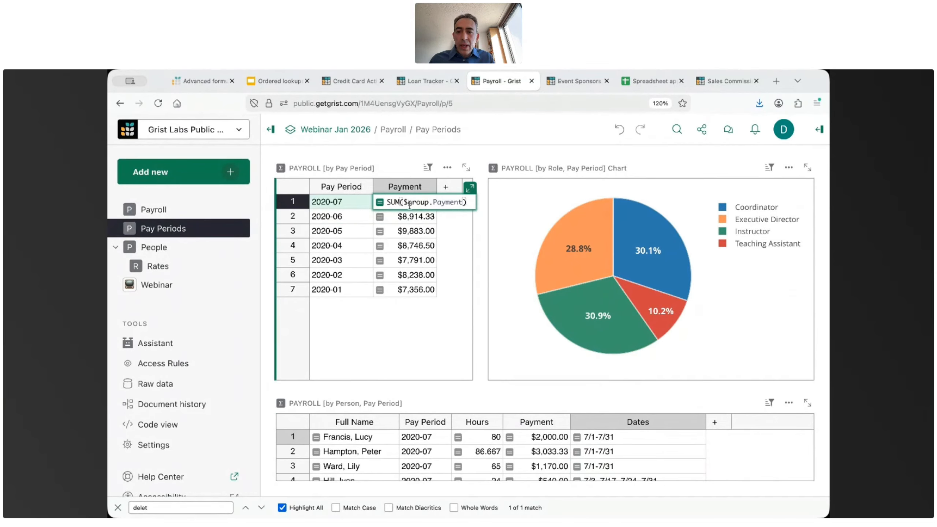
drag(404, 202, 428, 202)
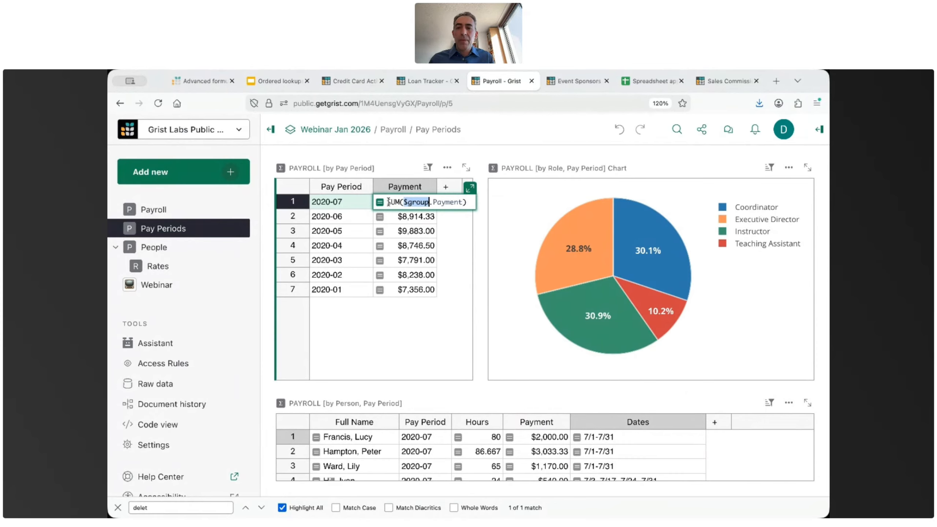
click(449, 203)
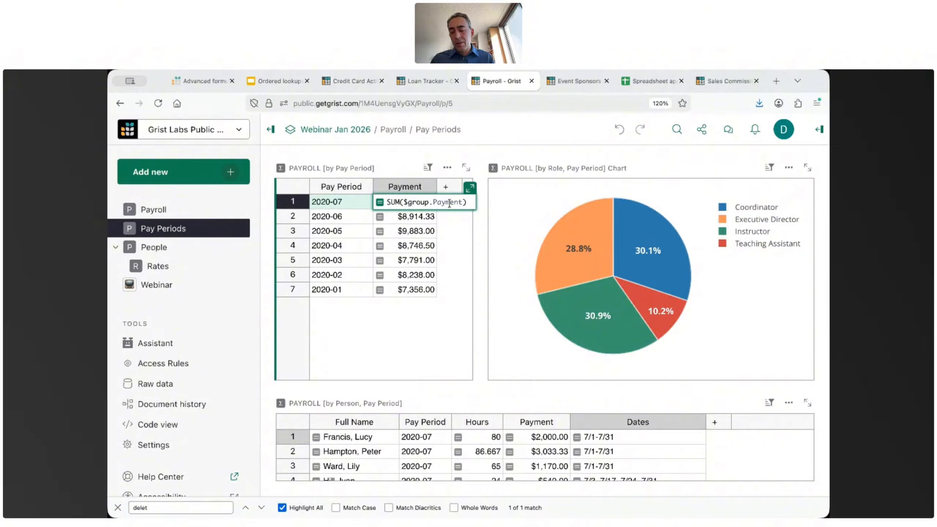
key(Escape)
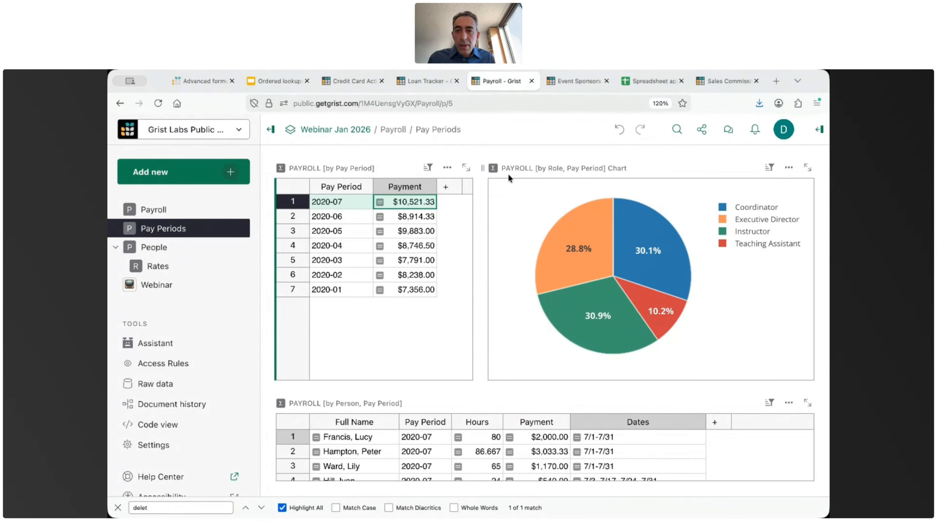
Switch to the Event Sponsors document, check the Registration Email column of All Registrations, and view the Sponsors table
click(584, 81)
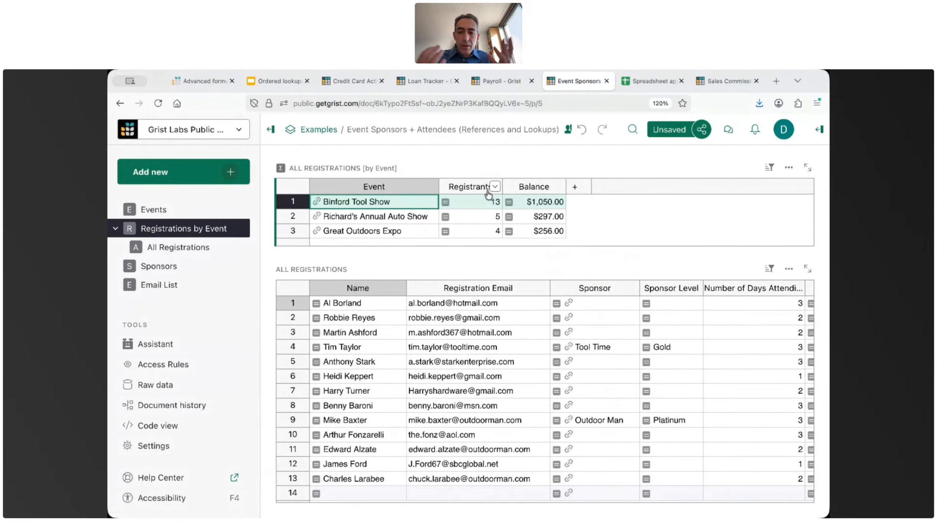
click(495, 316)
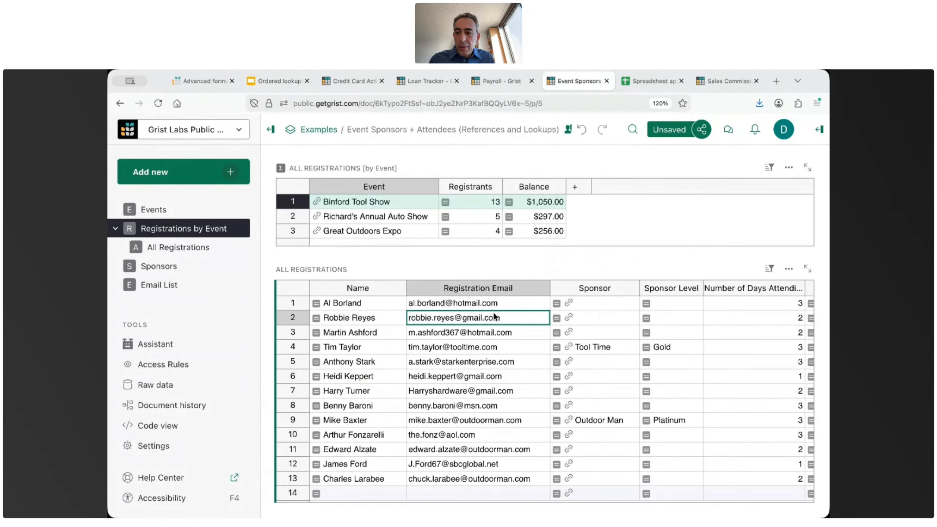
click(493, 305)
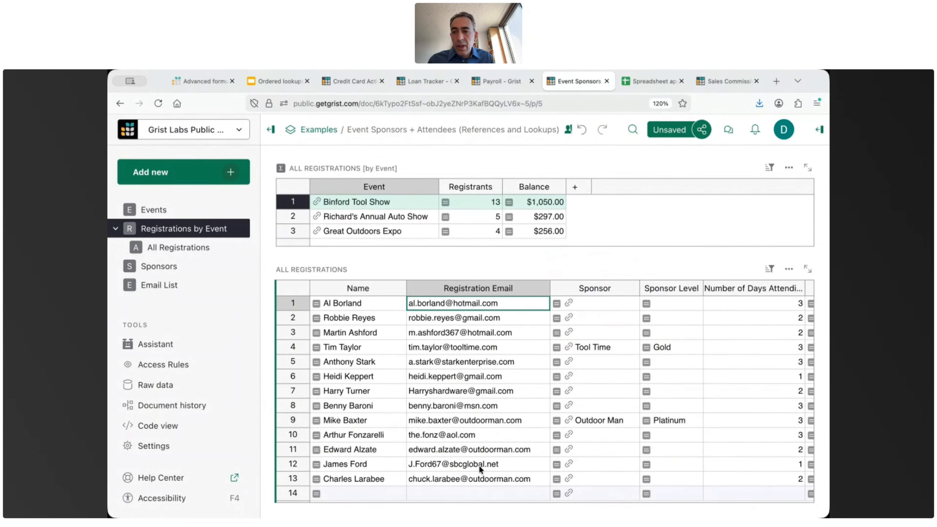
click(182, 266)
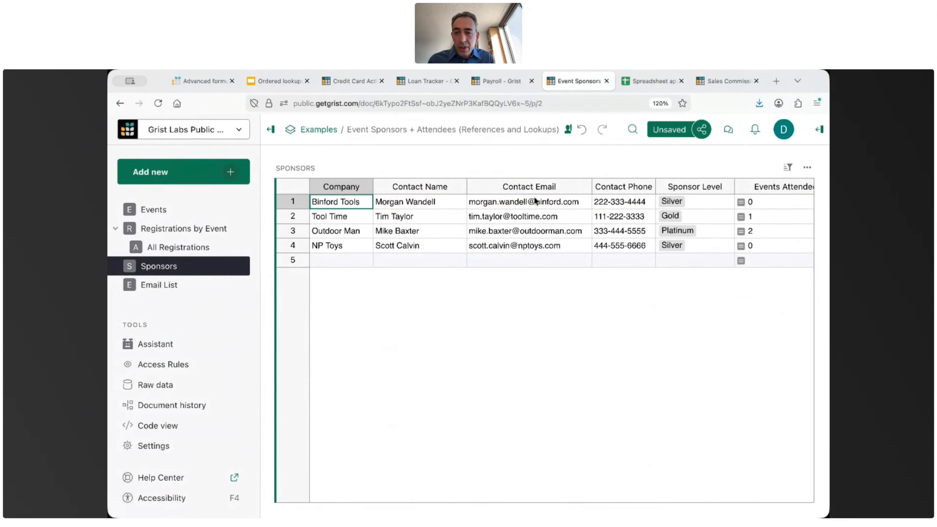
Examine the lookupOne formula in the Sponsor column of All Registrations without changing it, and switch to the Ordered lookups slides
click(173, 230)
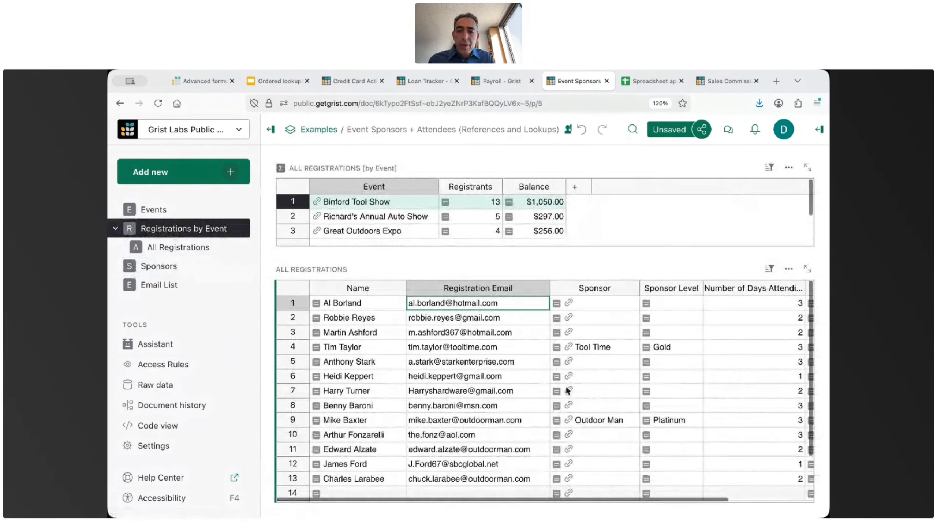
click(597, 304)
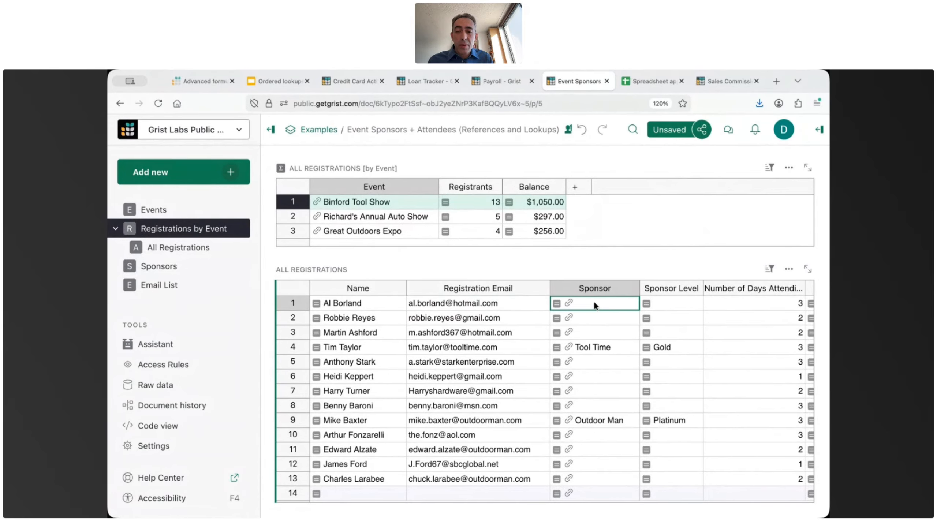
key(Return)
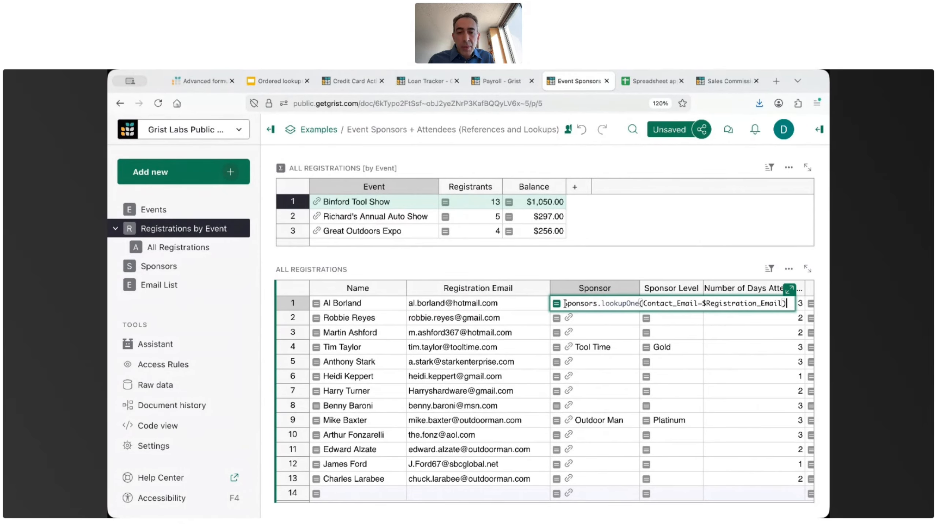
drag(563, 304, 597, 305)
double_click(598, 303)
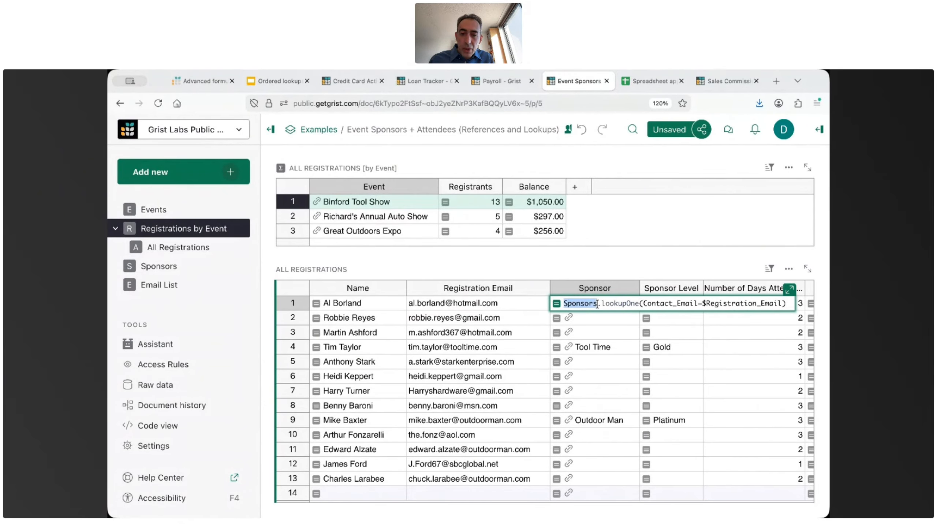
double_click(619, 302)
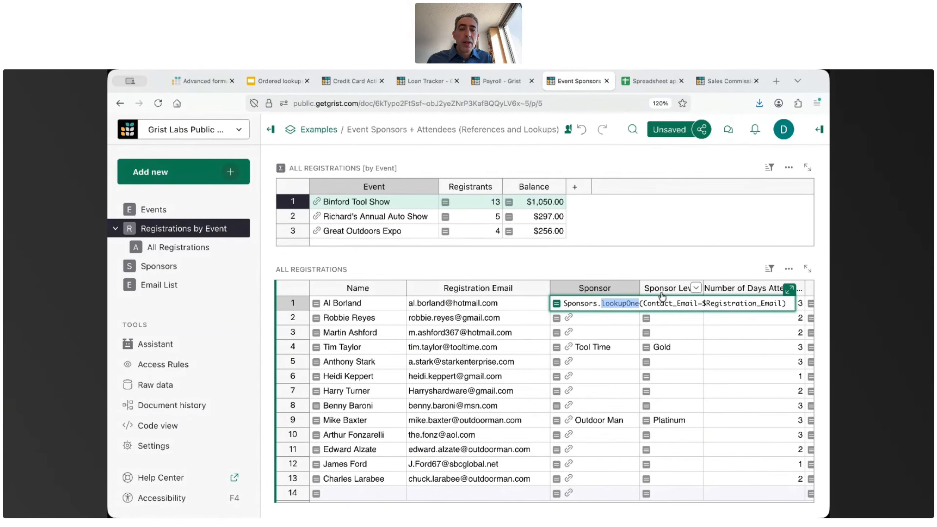
double_click(669, 303)
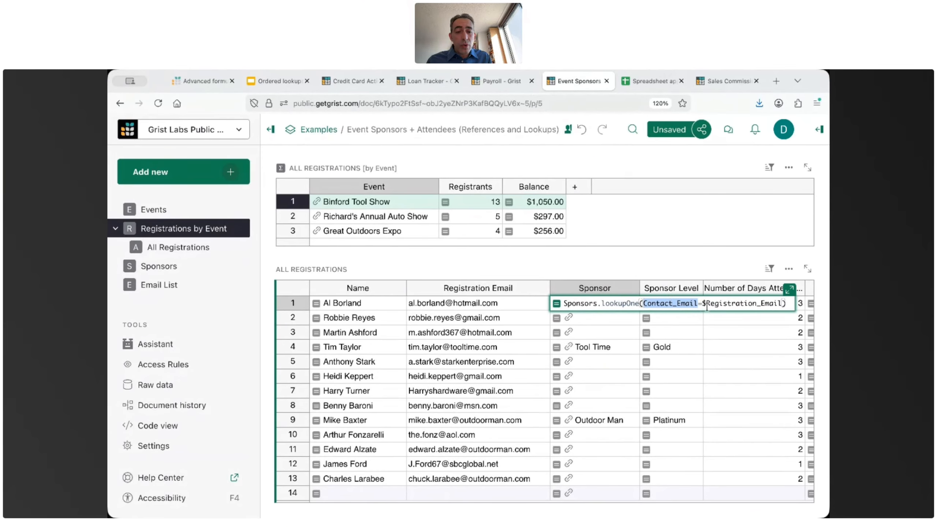
drag(702, 303, 783, 306)
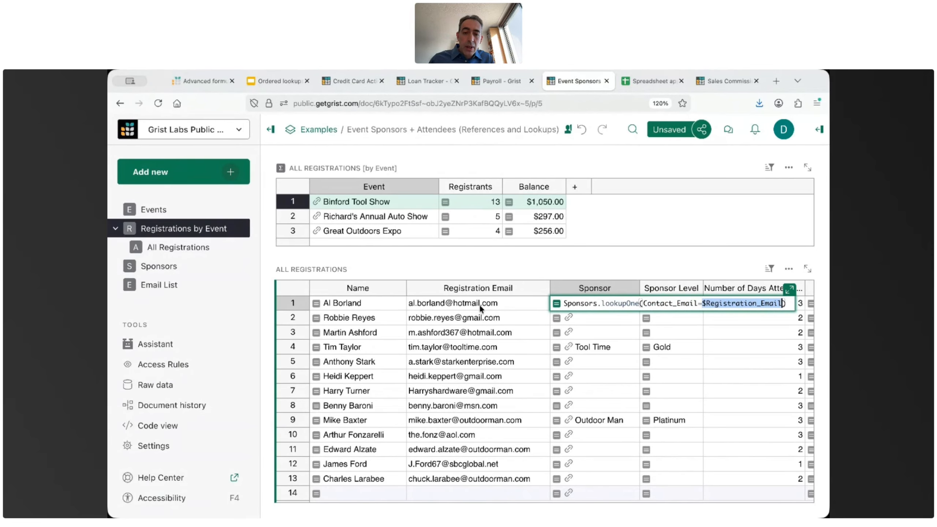
key(Escape)
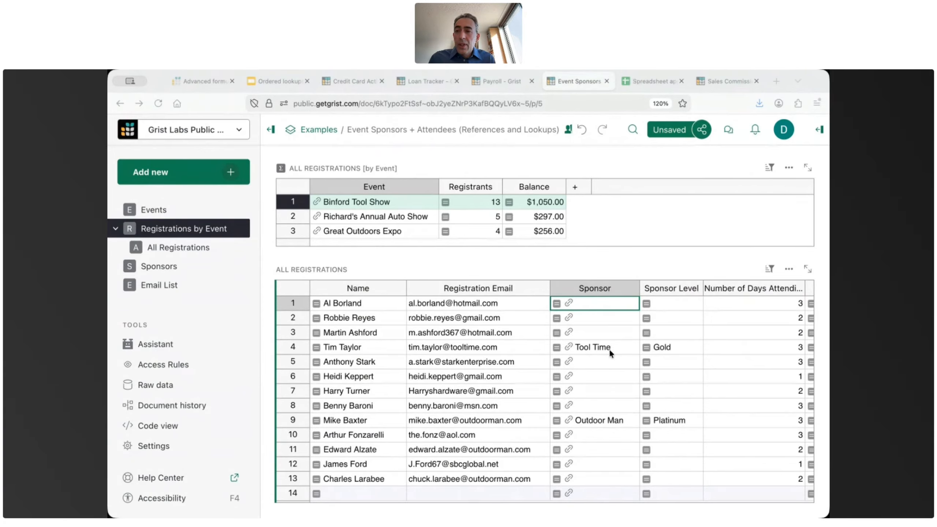
click(278, 81)
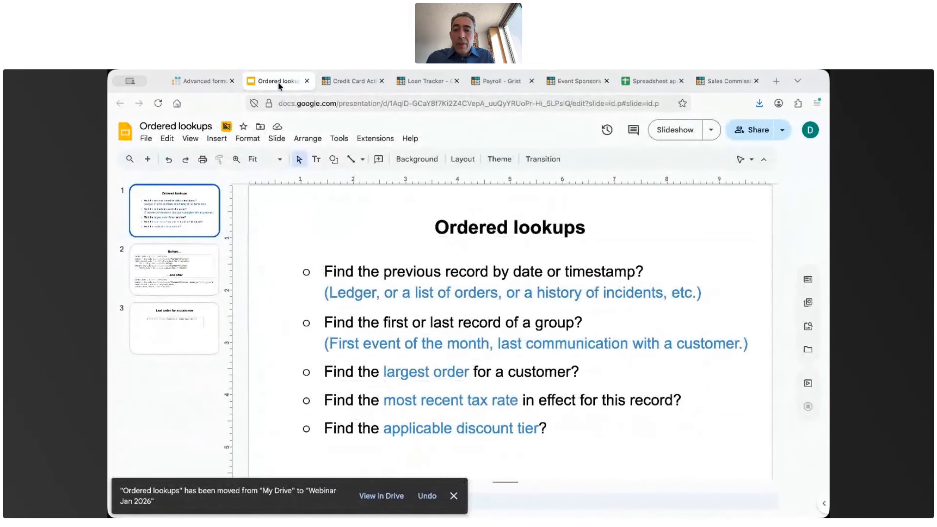
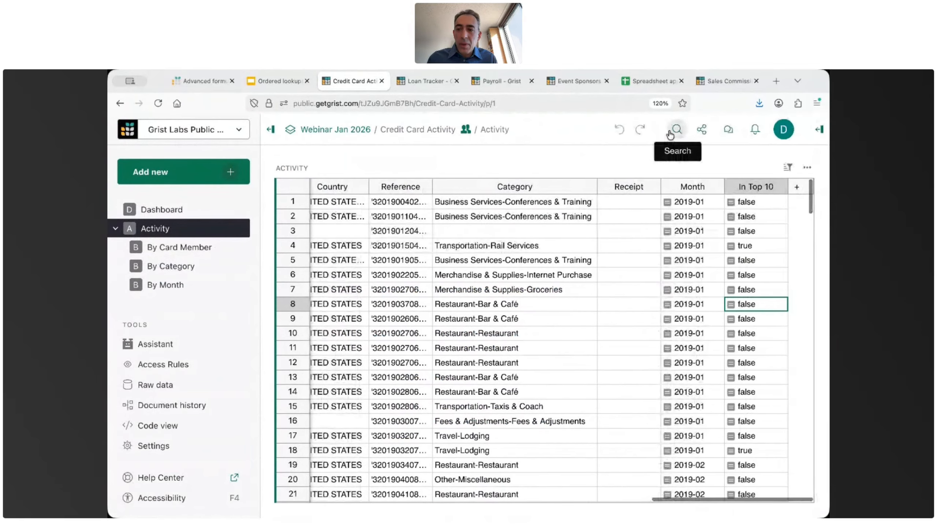
Look through the rows and columns of the Activity table in the Credit Card Activity document
scroll(469, 277, left, 10)
scroll(469, 275, left, 10)
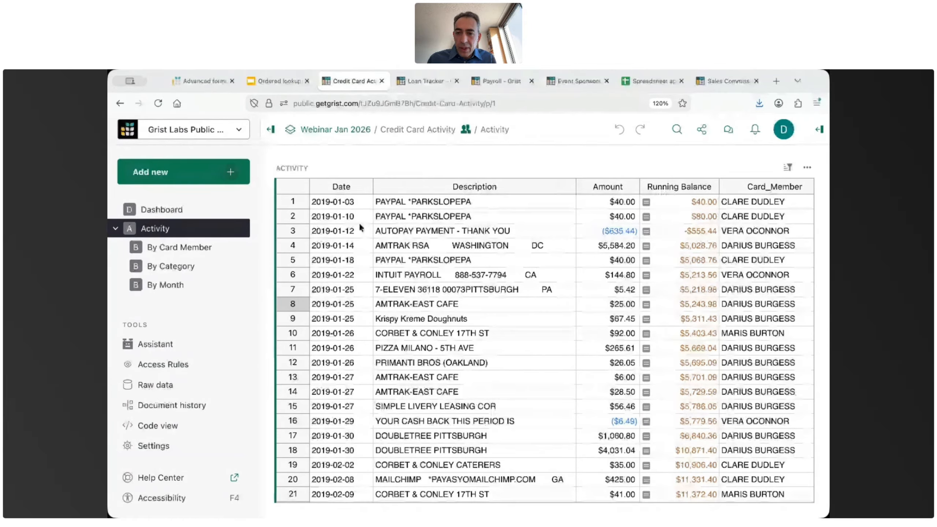
scroll(336, 279, down, 1)
scroll(337, 278, down, 15)
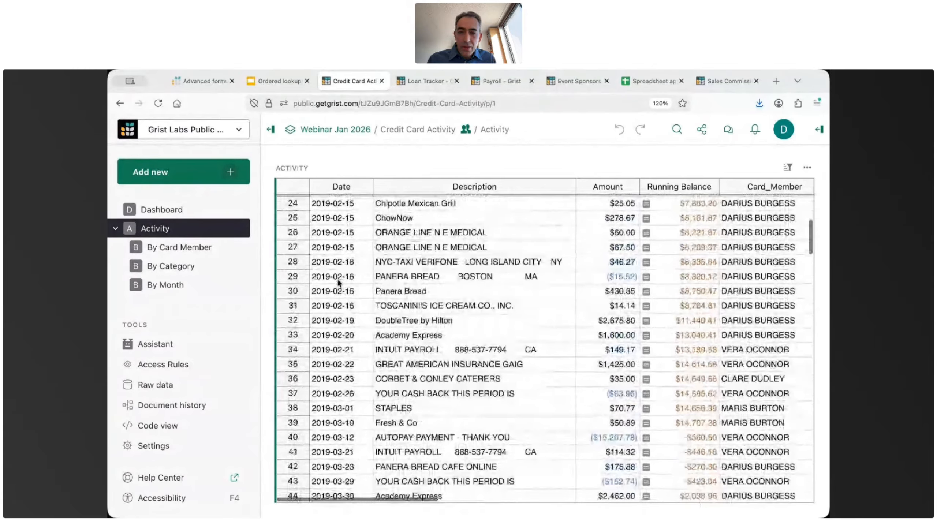
scroll(336, 278, up, 15)
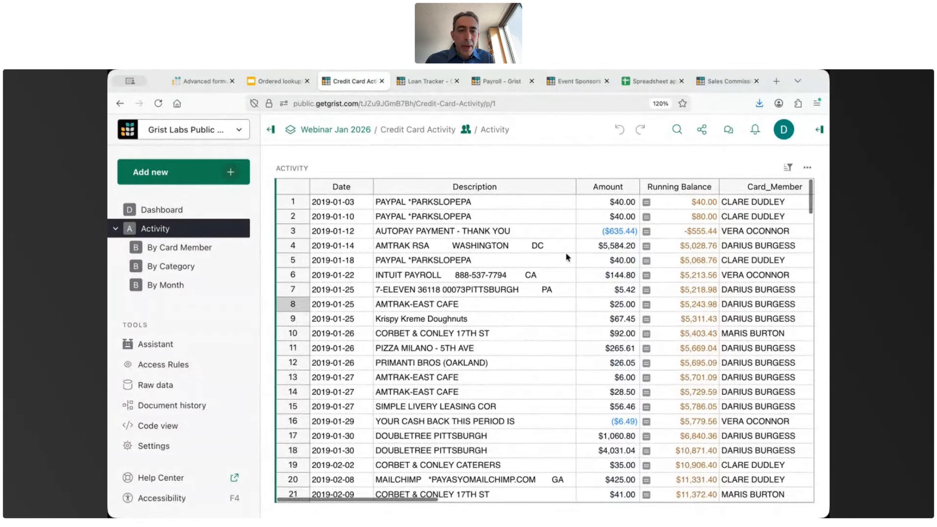
scroll(623, 245, right, 2)
scroll(623, 245, right, 2)
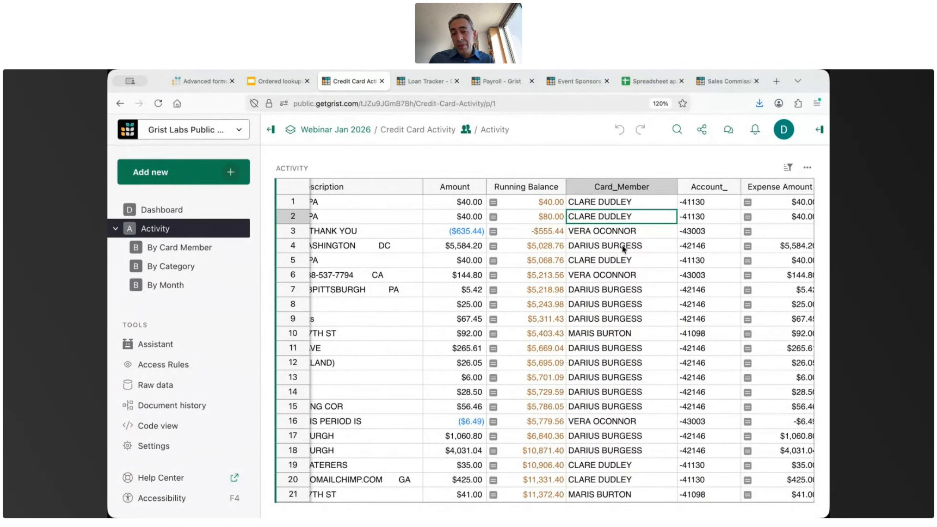
scroll(622, 245, right, 3)
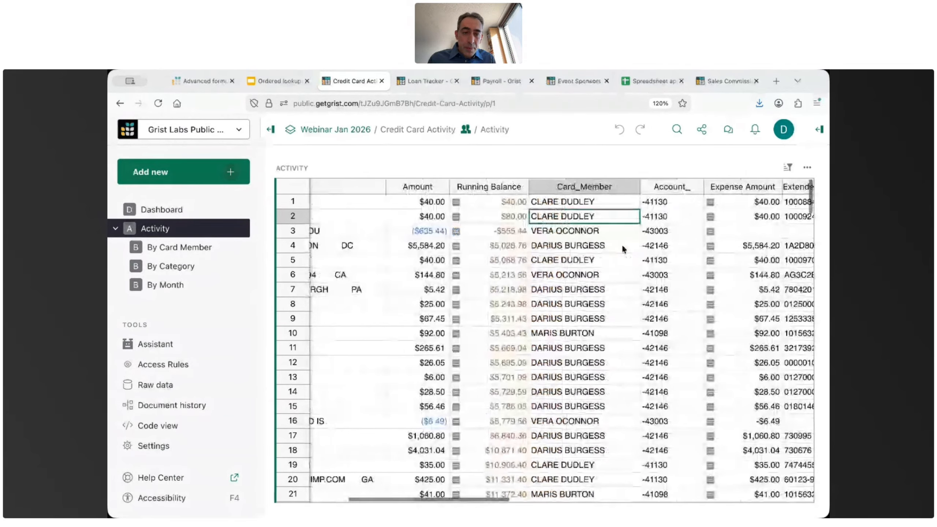
scroll(622, 247, right, 10)
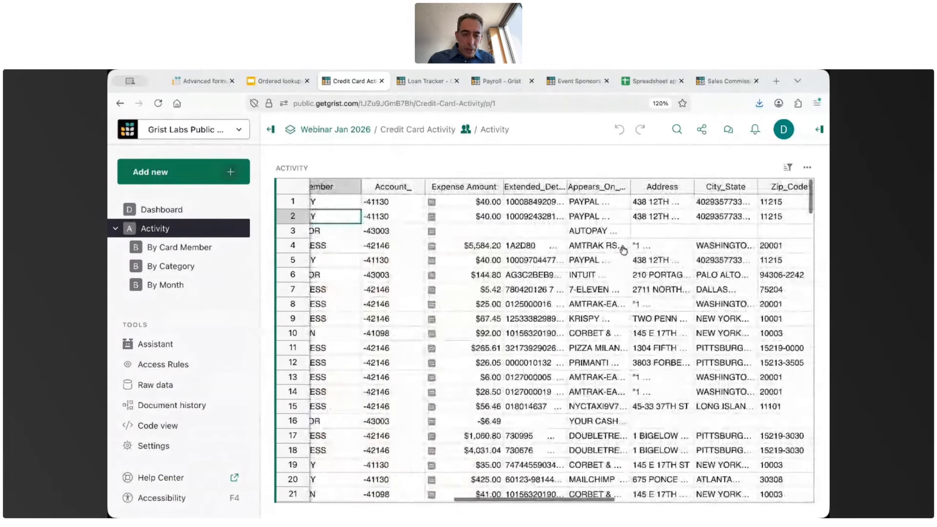
scroll(622, 244, left, 13)
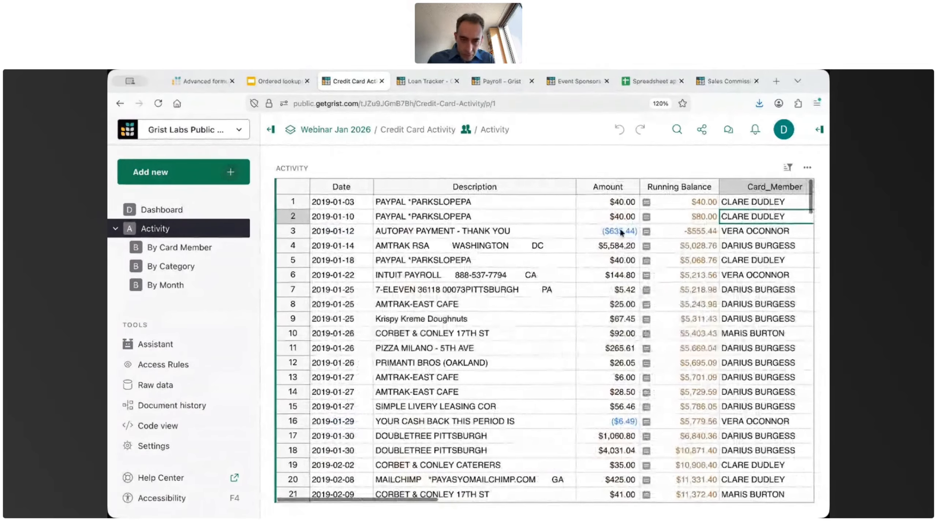
Check the Amount and Running Balance columns and the sort settings of the Activity table
click(616, 218)
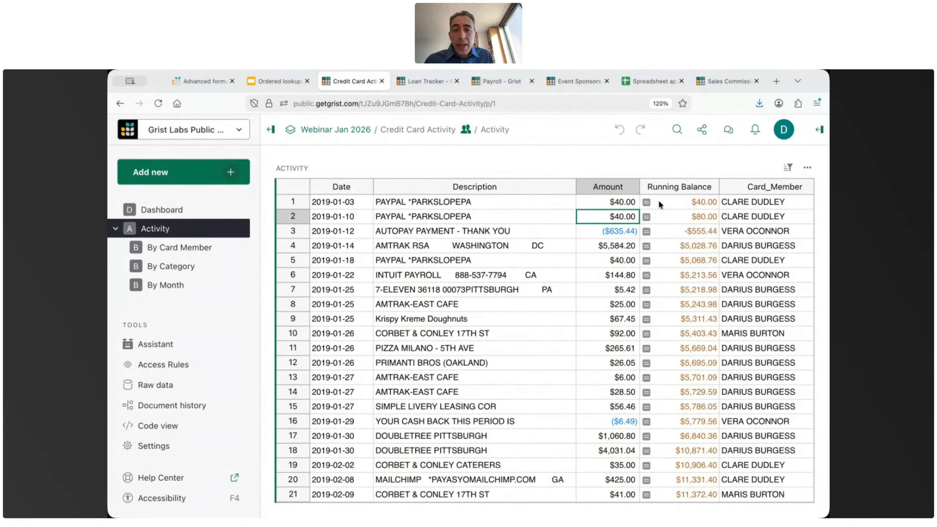
click(683, 187)
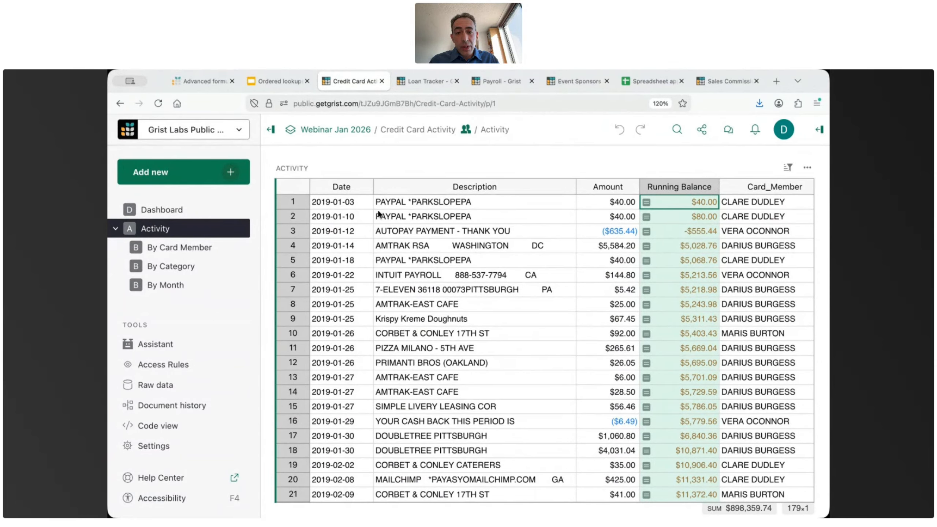
click(788, 167)
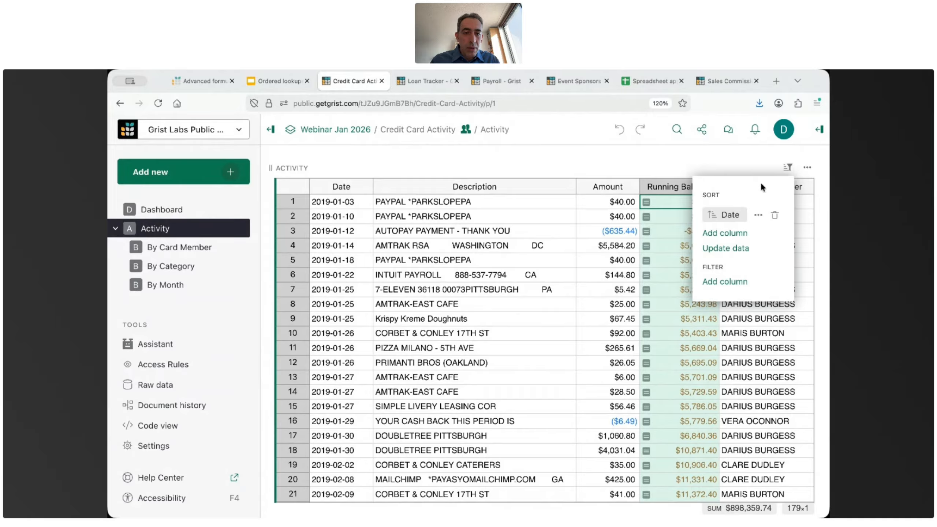
click(627, 157)
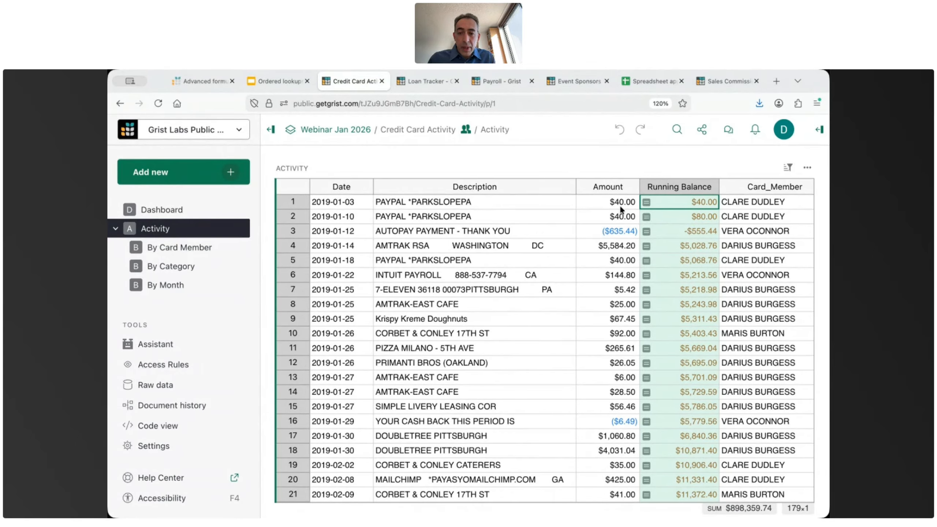
View the activity of the second card member on the By Card Member page and return to the Activity page
click(206, 252)
click(376, 215)
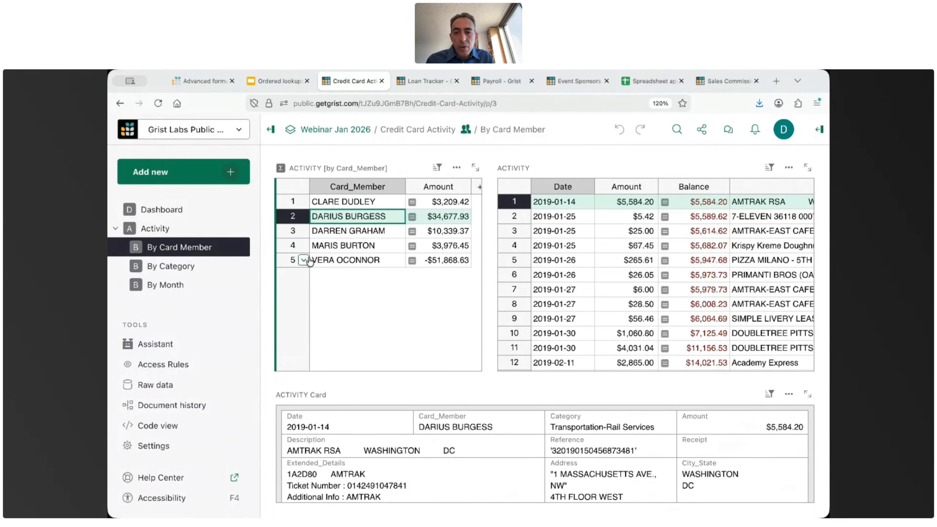
click(172, 232)
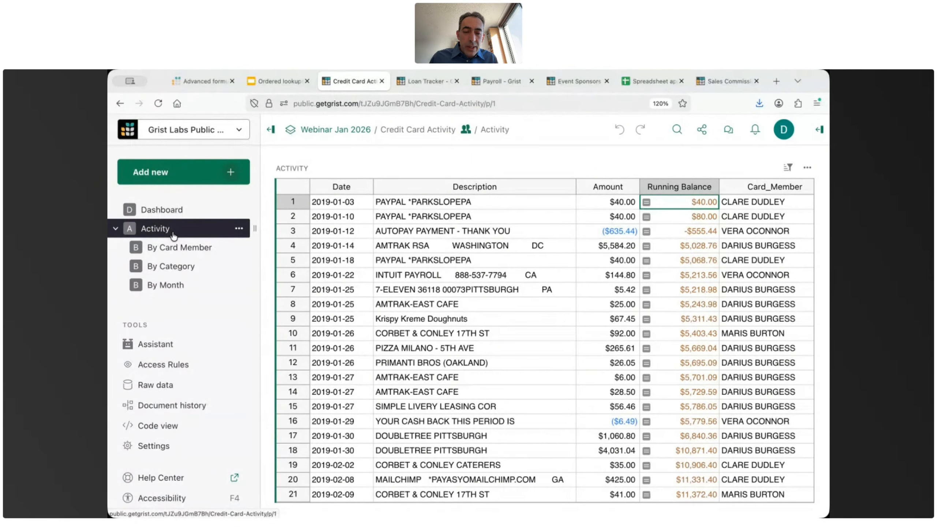
Examine the PREVIOUS function and its rec and order_by="Date" arguments in the Running Balance formula
key(Return)
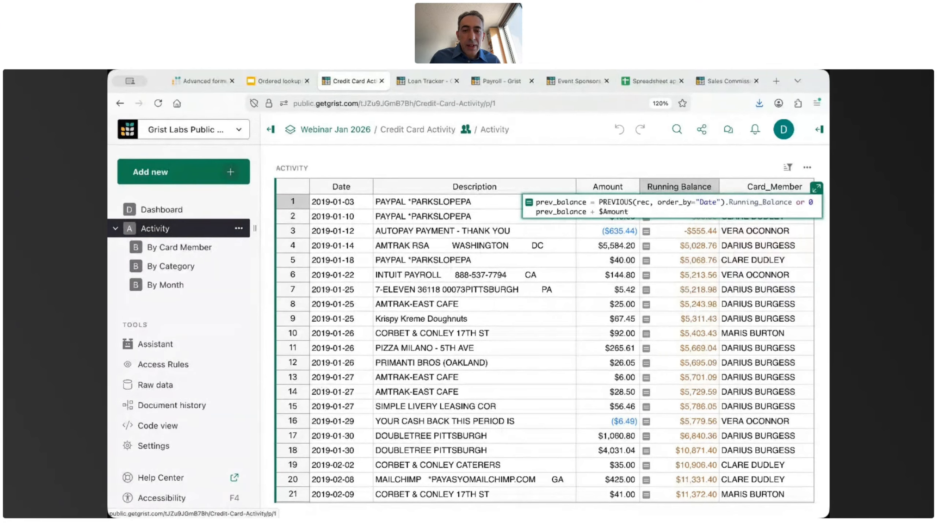
drag(598, 200, 724, 202)
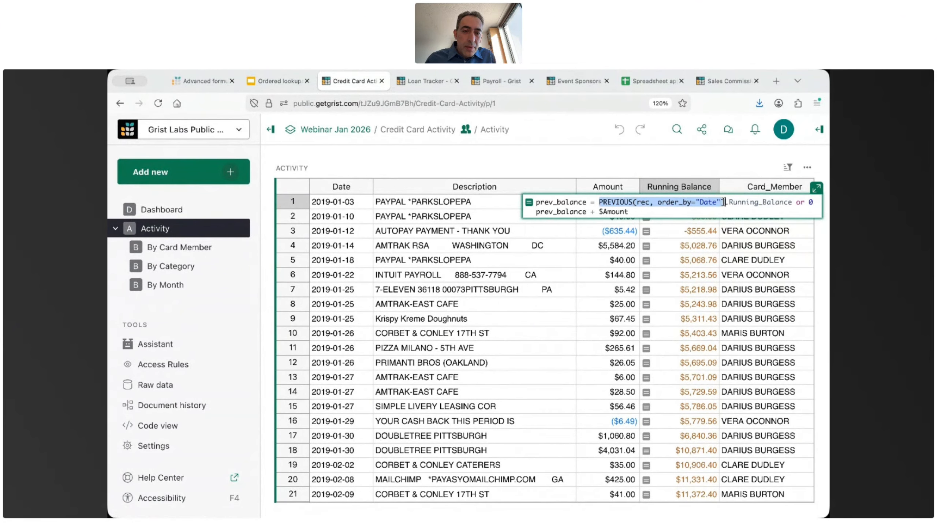
click(619, 202)
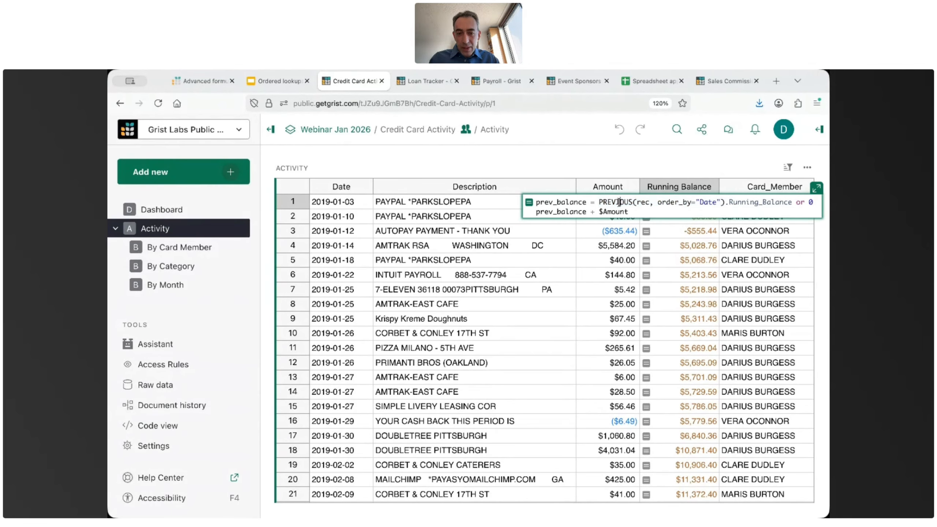
double_click(619, 202)
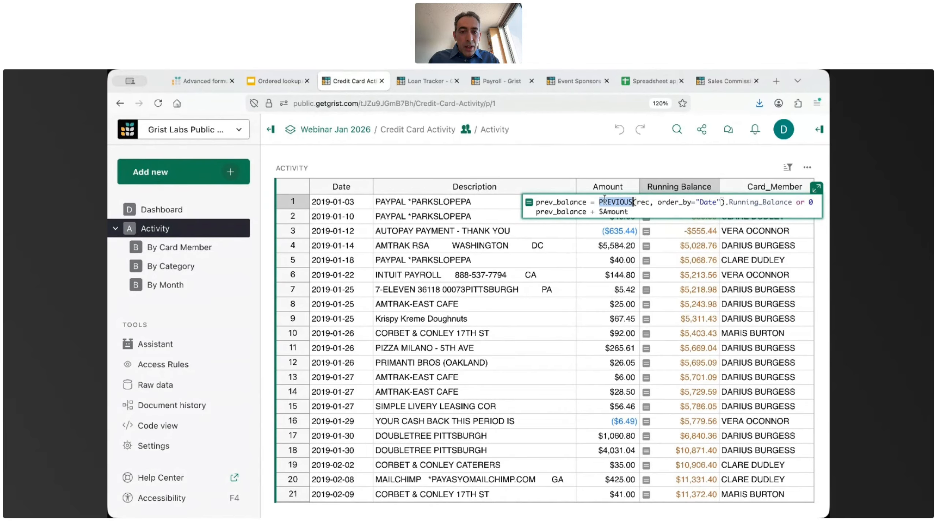
double_click(641, 202)
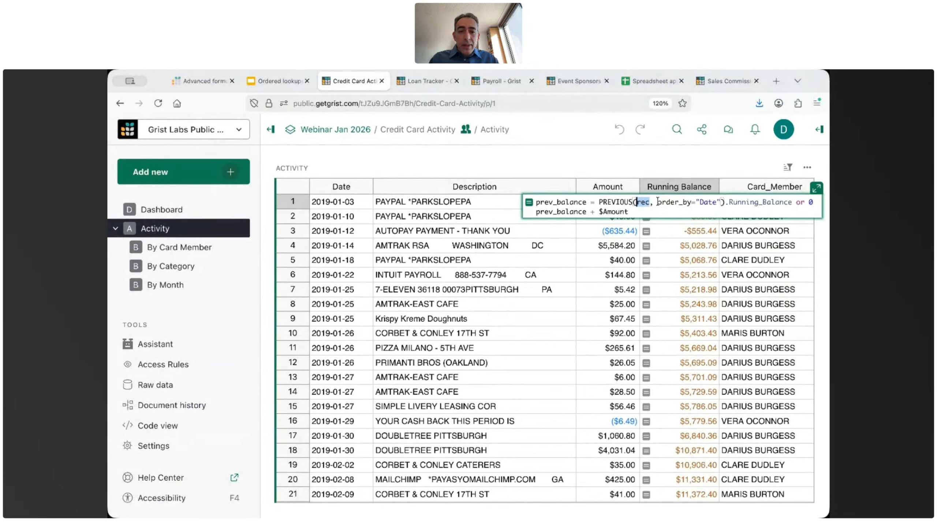
click(657, 202)
drag(658, 202, 708, 204)
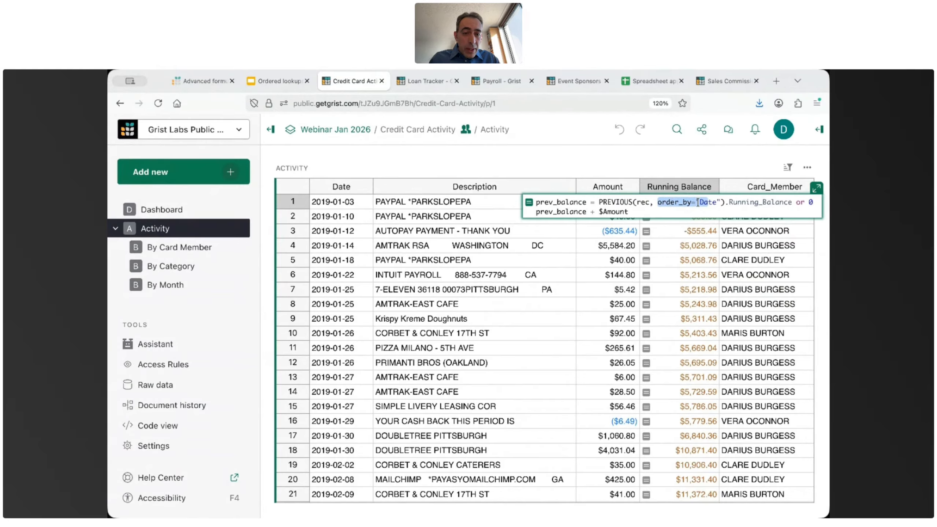
click(699, 202)
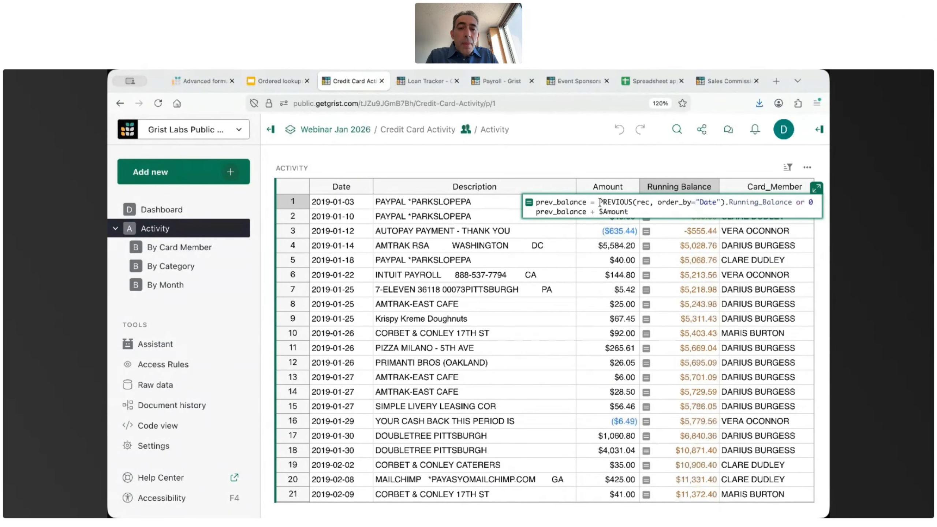
Examine how the Running Balance formula adds $Amount to prev_balance from the previous record, and close the formula without changing it
drag(598, 202, 725, 202)
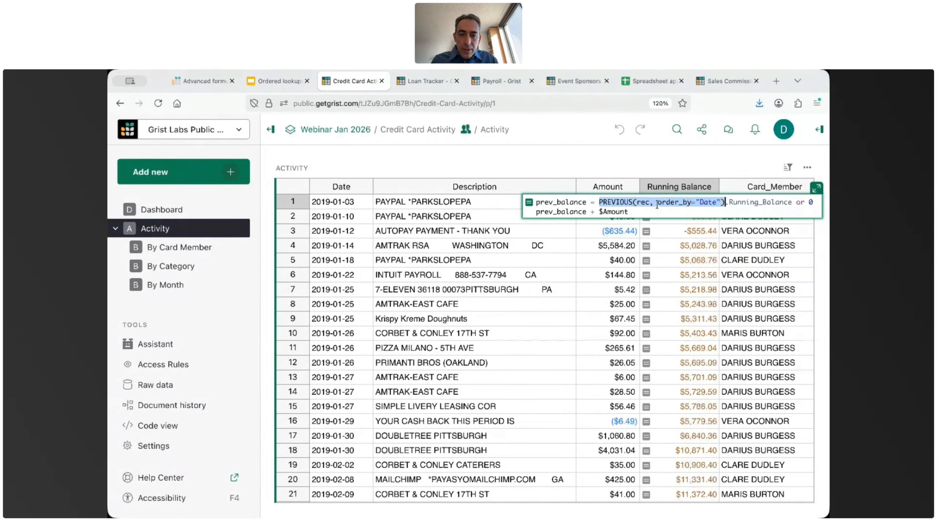
double_click(642, 202)
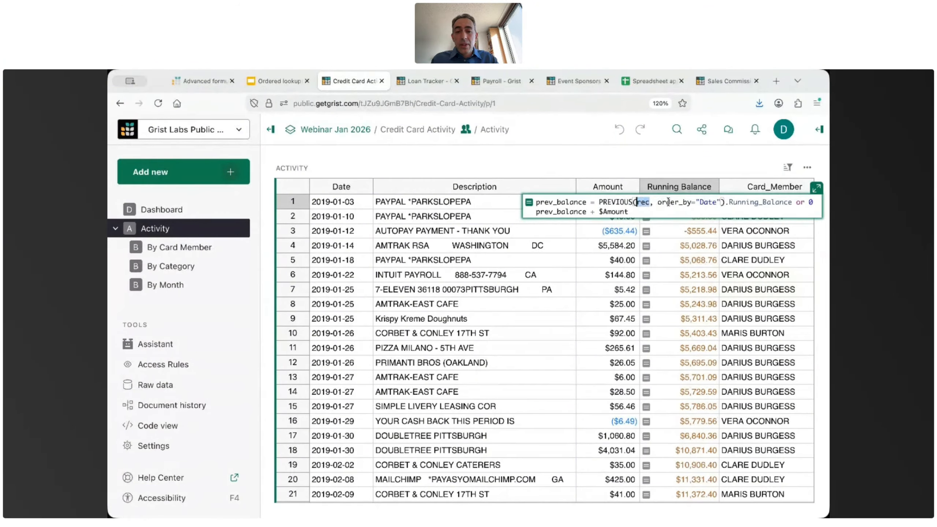
click(599, 202)
drag(599, 202, 724, 202)
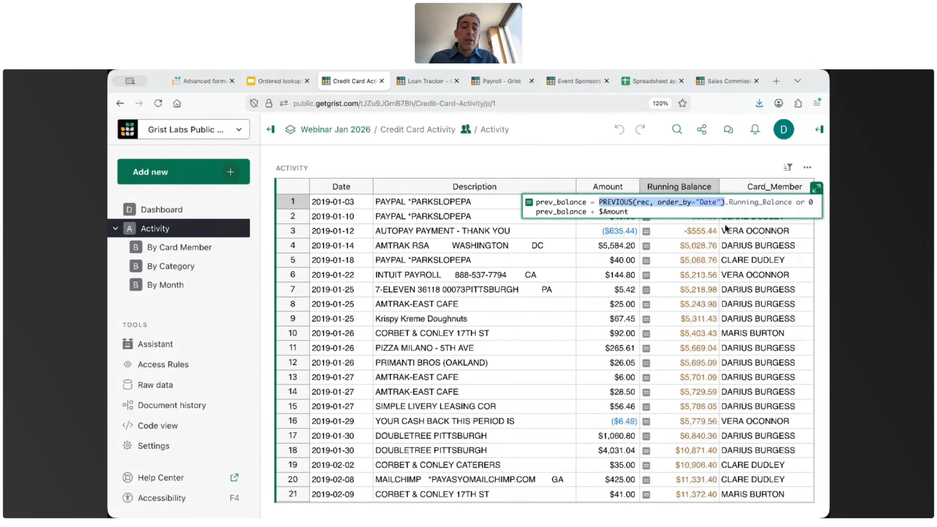
click(565, 202)
drag(590, 212, 631, 212)
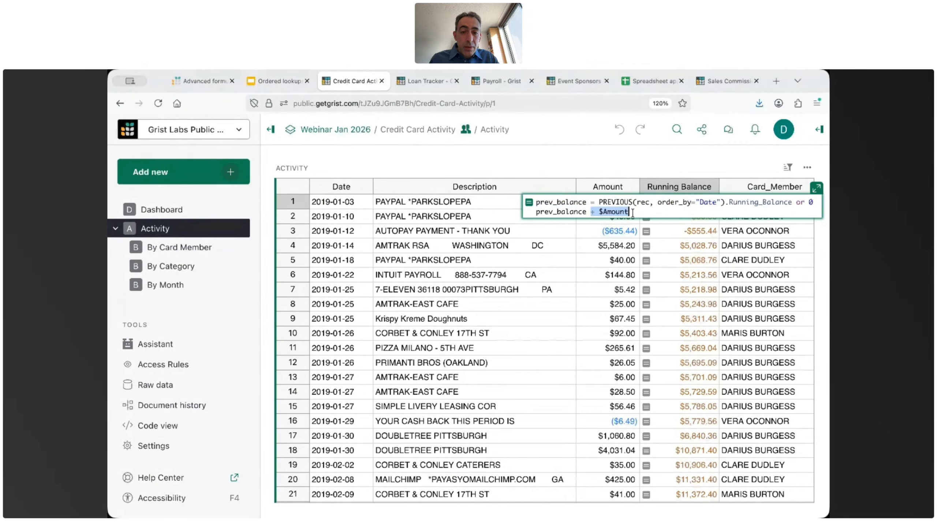
key(Return)
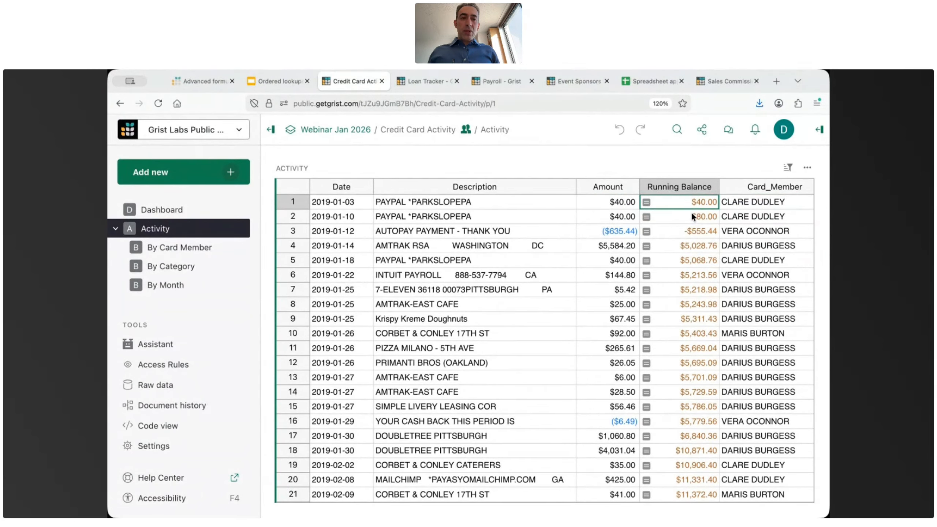
Insert a column labelled Running Balance after the existing Running Balance column and widen it to fit its label
key(alt+equal)
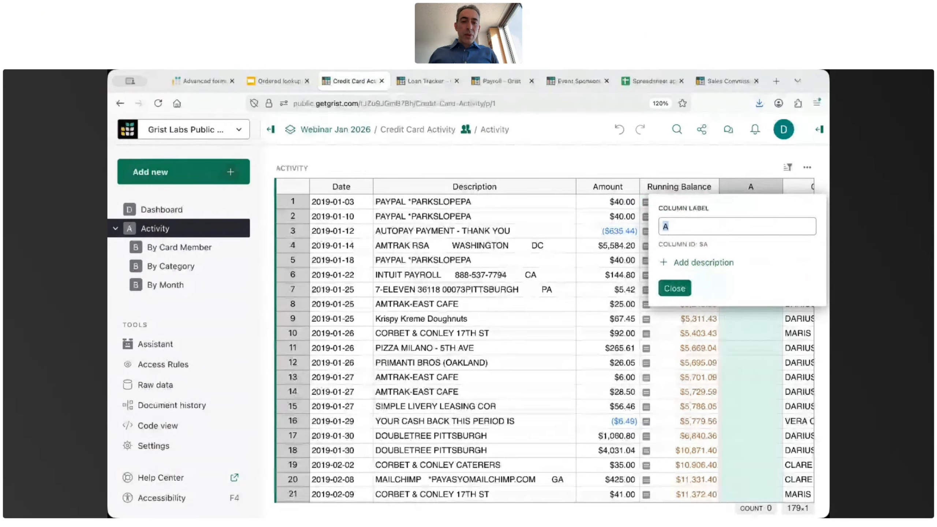
text(Running )
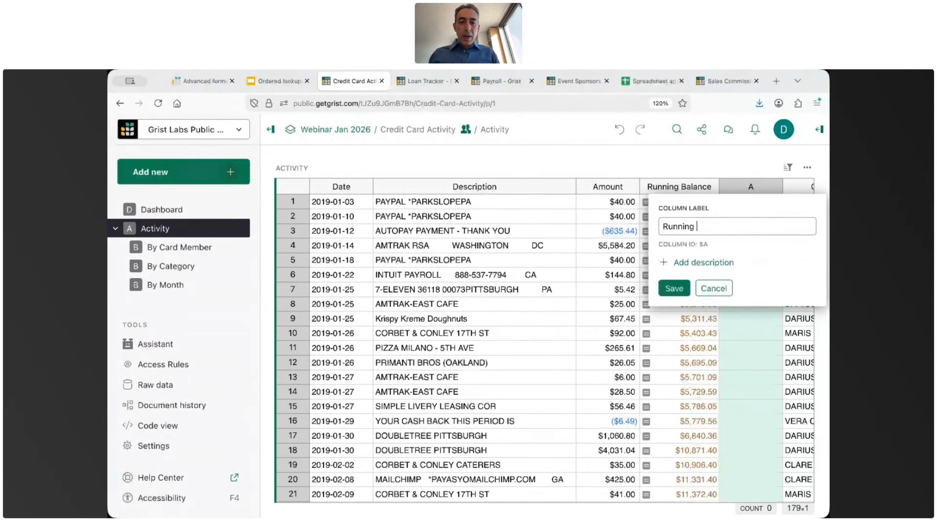
text(Balance)
key(Return)
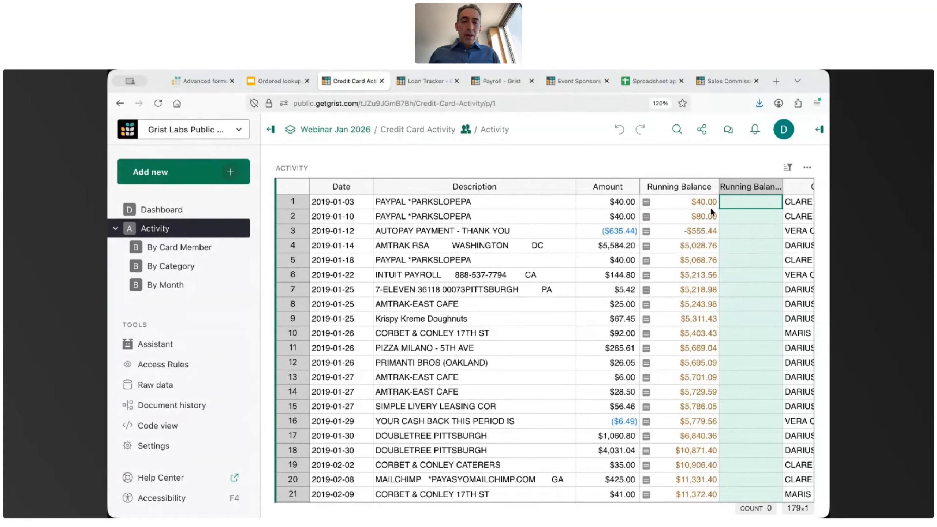
drag(782, 187, 811, 187)
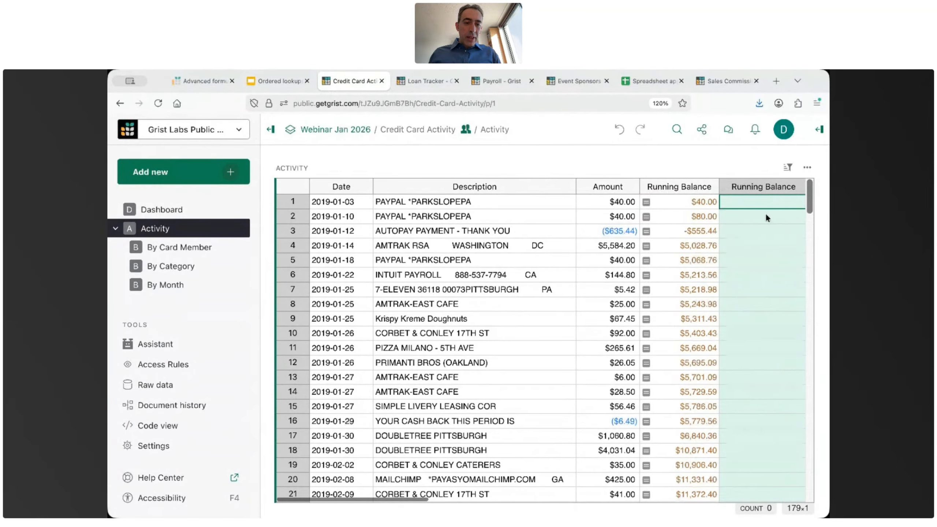
Enter the formula PREVIOUS(rec, order_by="Date") in the new Running Balance column
scroll(762, 214, right, 5)
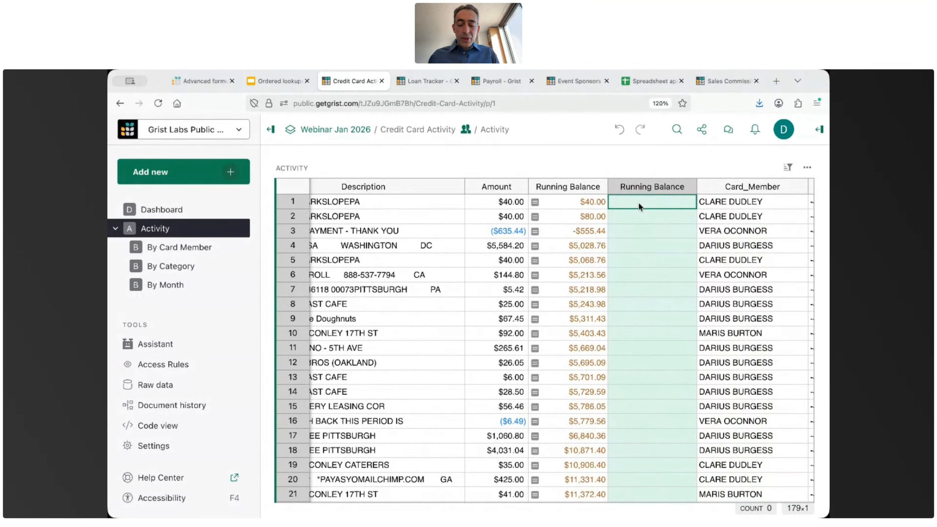
key(Return)
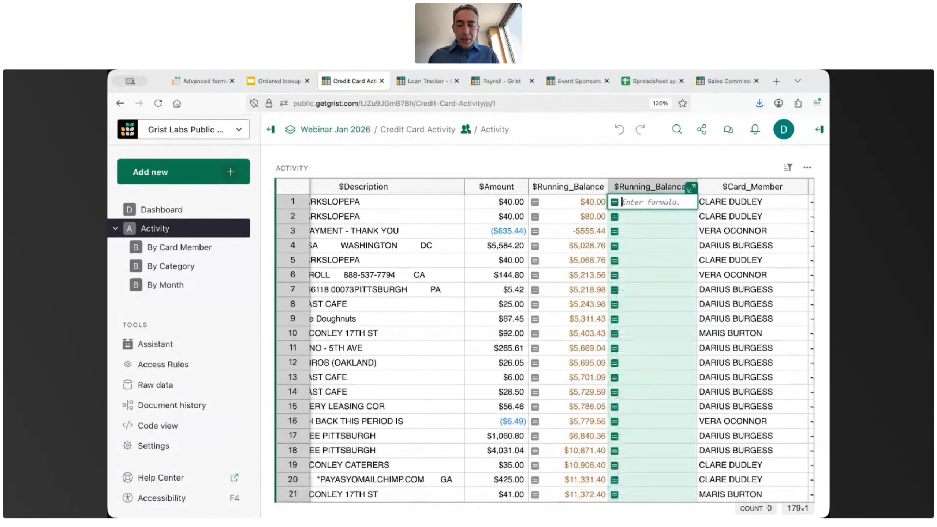
text(PREVIO)
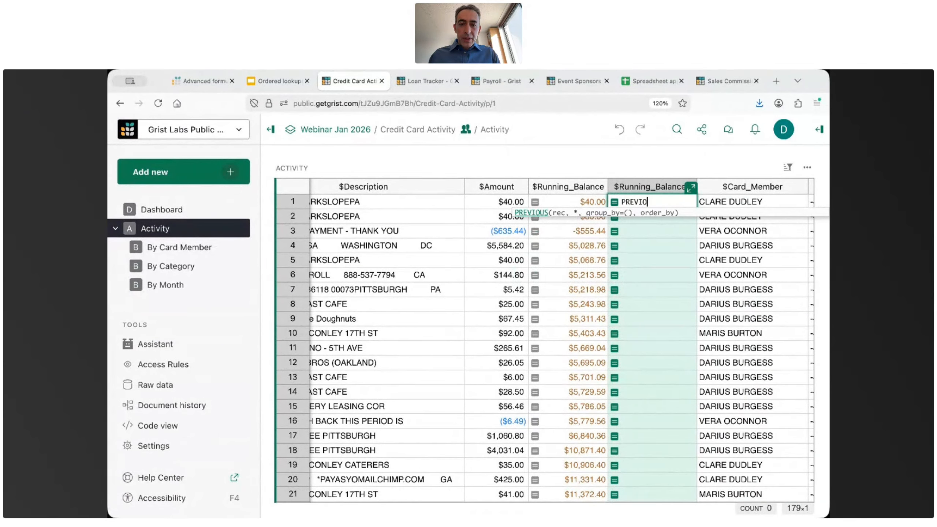
text(US(rec)
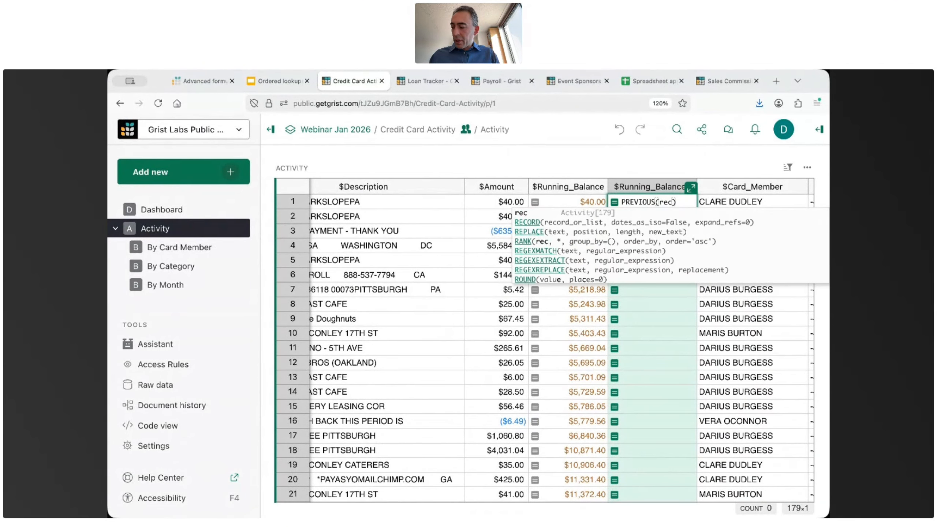
text(, order_by)
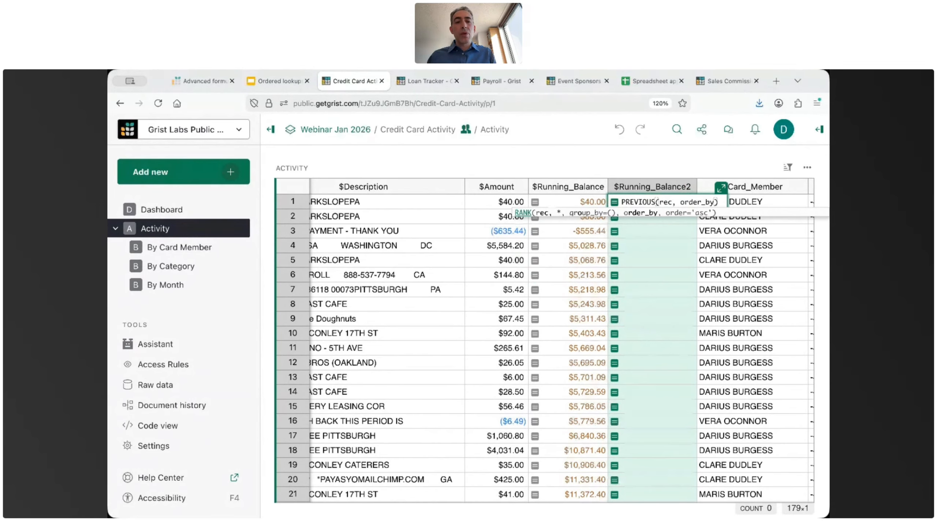
text(=")
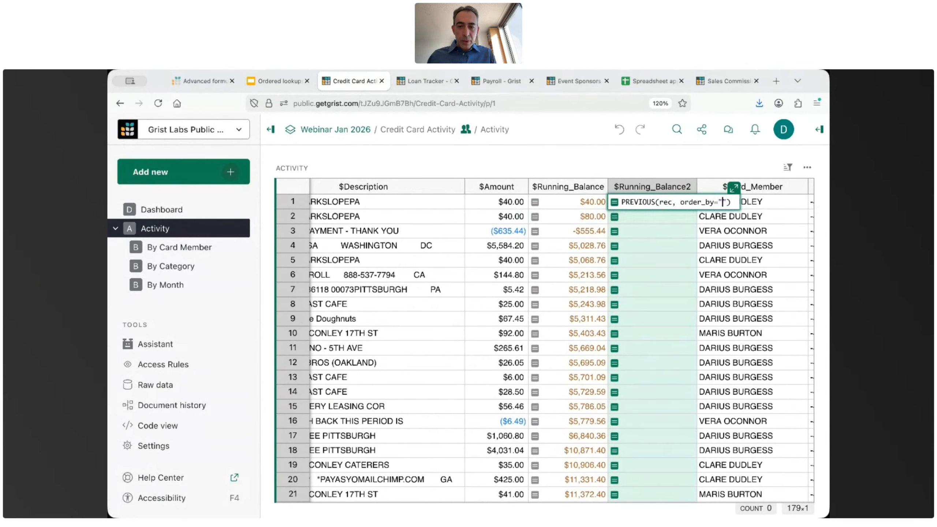
scroll(598, 233, left, 3)
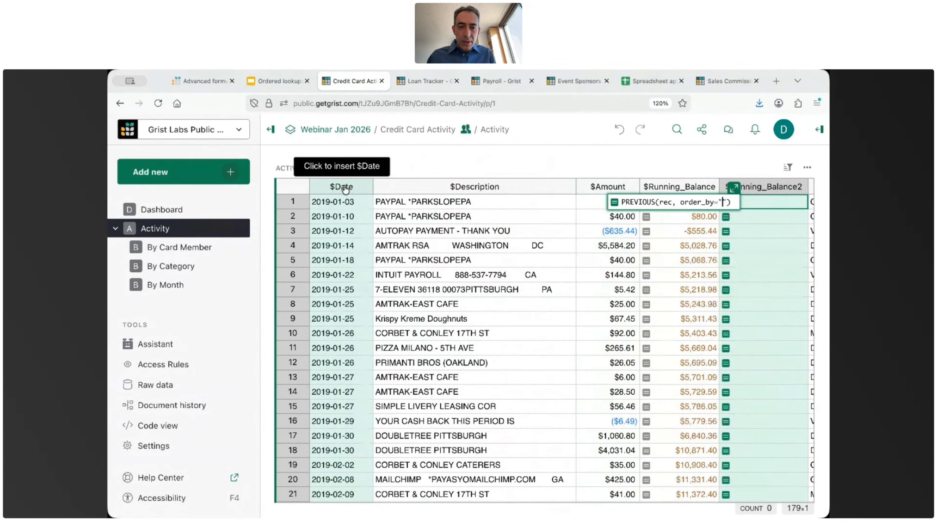
text(Date)
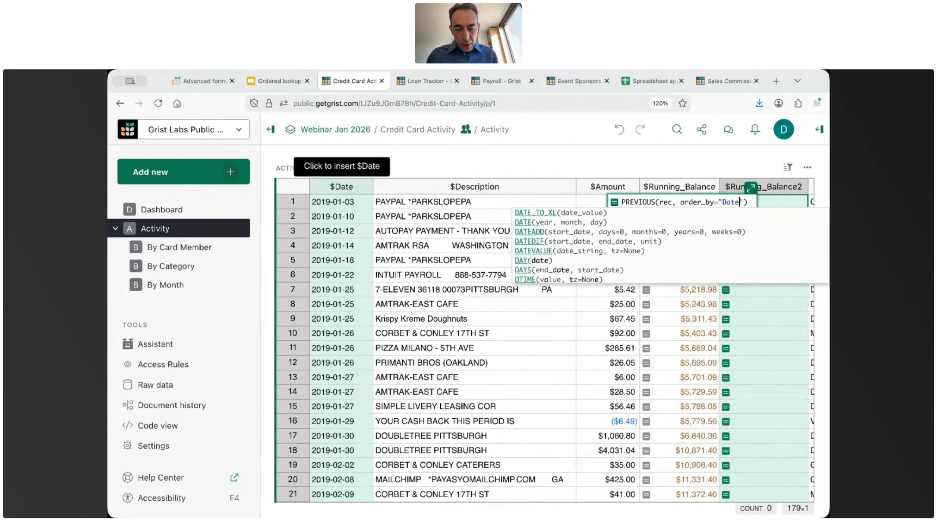
key(Return)
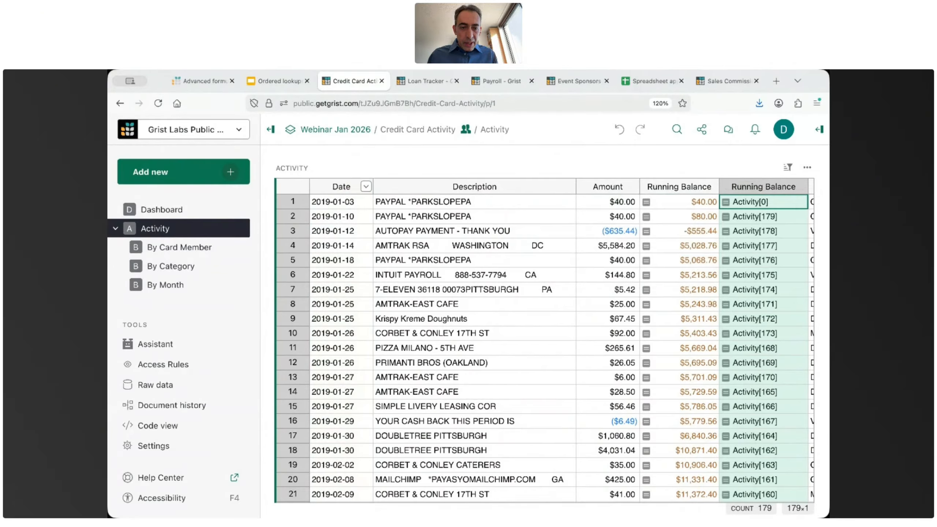
Extend the new column's formula to PREVIOUS(rec, order_by="Date").Running_Balance2 so it fetches the previous record's balance
scroll(603, 209, right, 3)
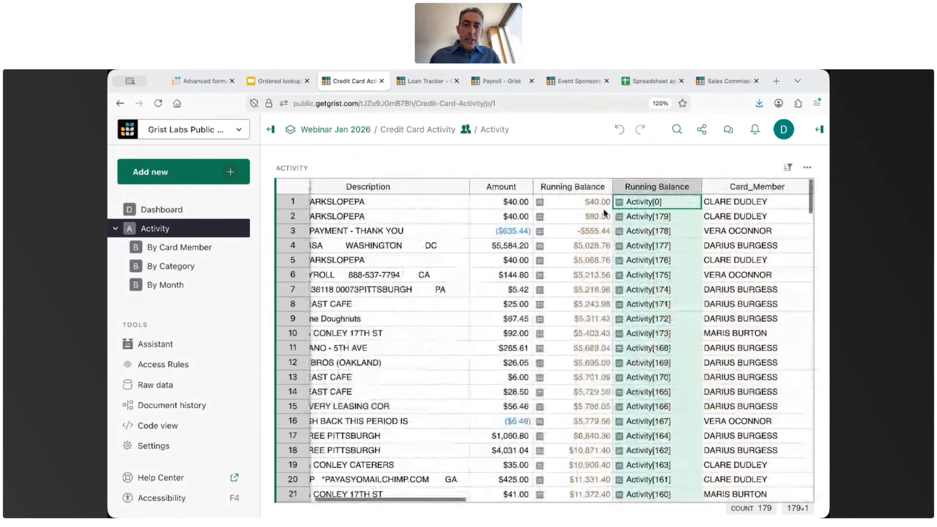
click(650, 216)
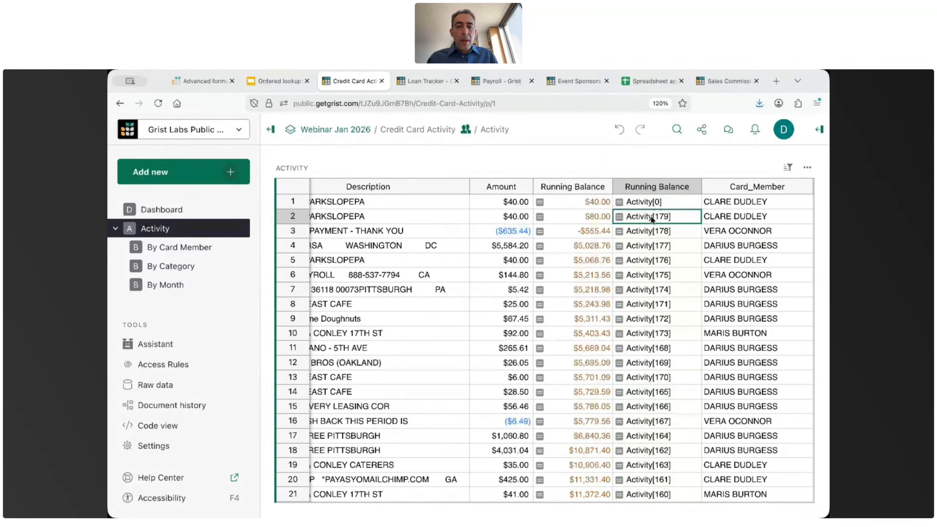
key(Return)
text(.)
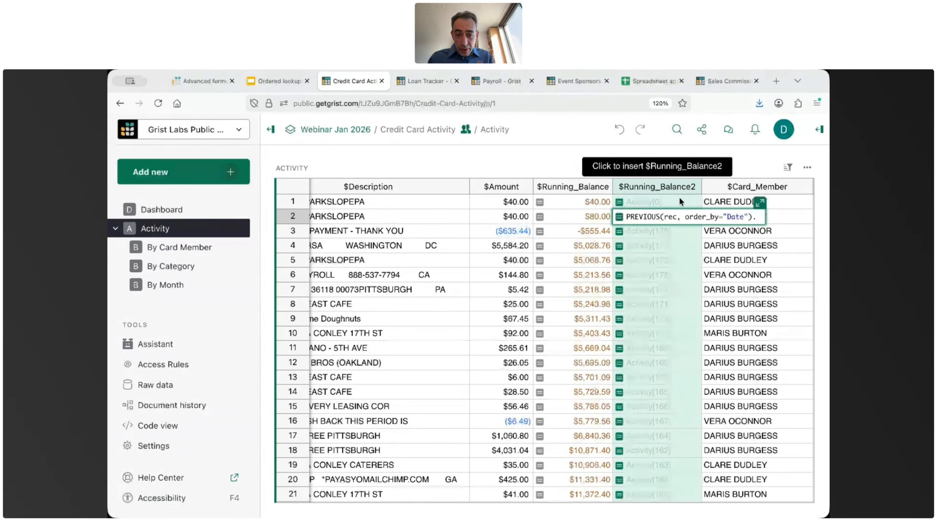
text(Ru)
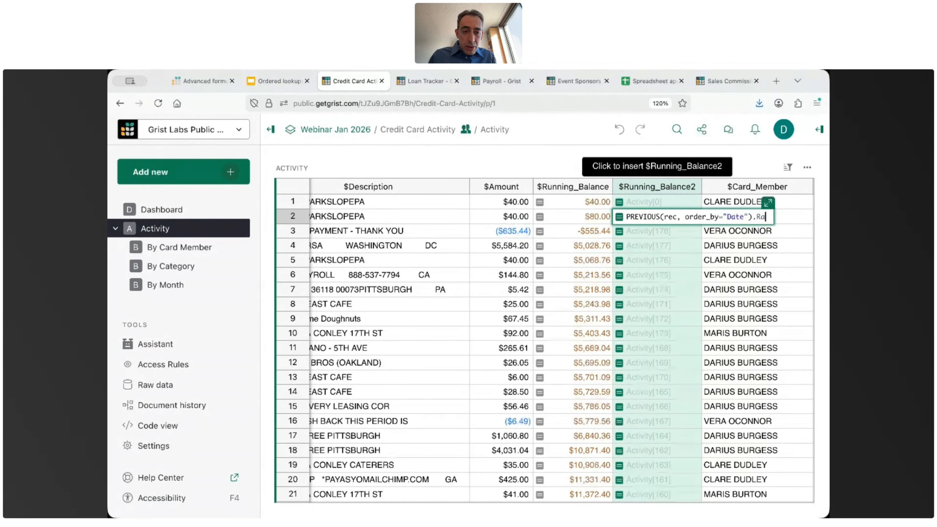
text(nning)
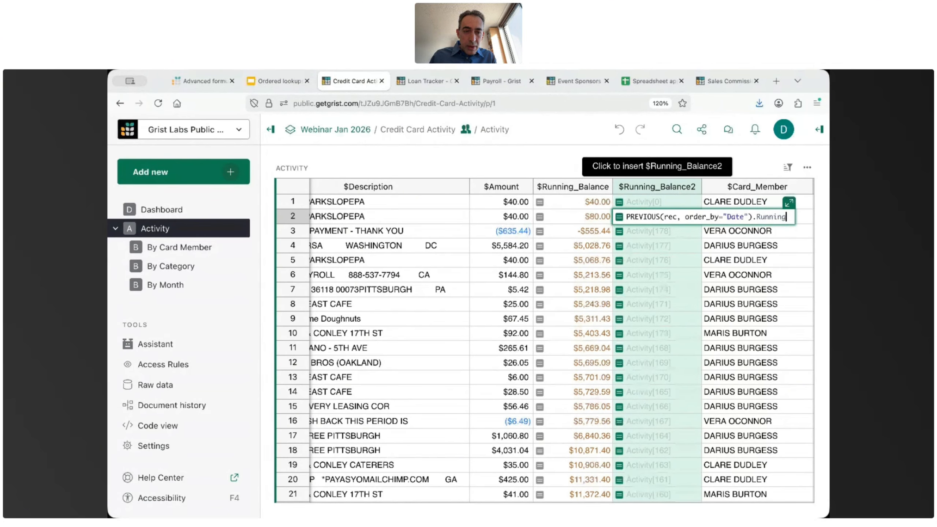
text(_Balance2)
key(Return)
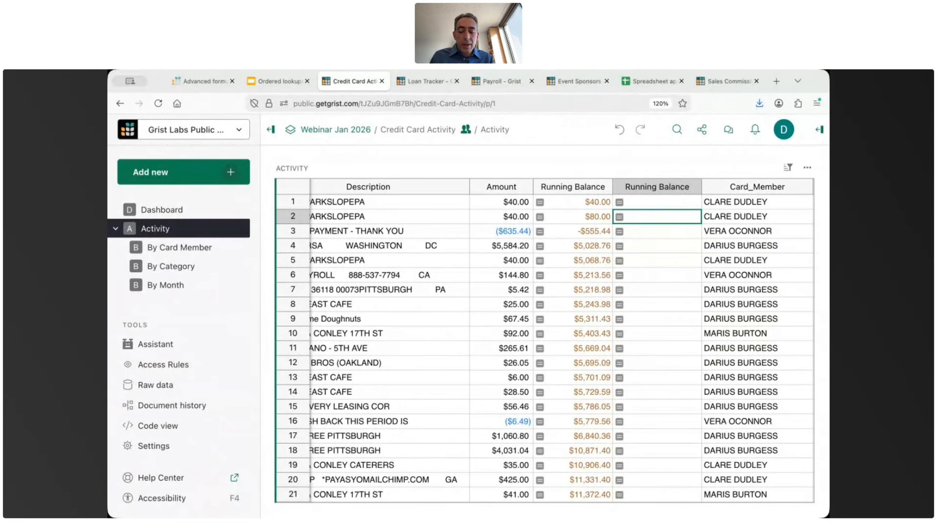
Assign the PREVIOUS lookup in the new column's formula to a variable named previous_balance
key(Return)
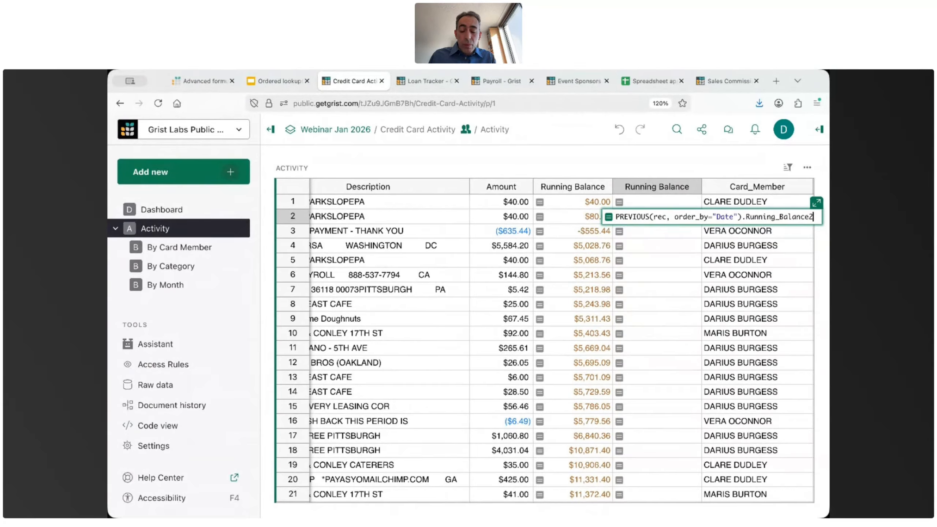
key(Home)
text(prev)
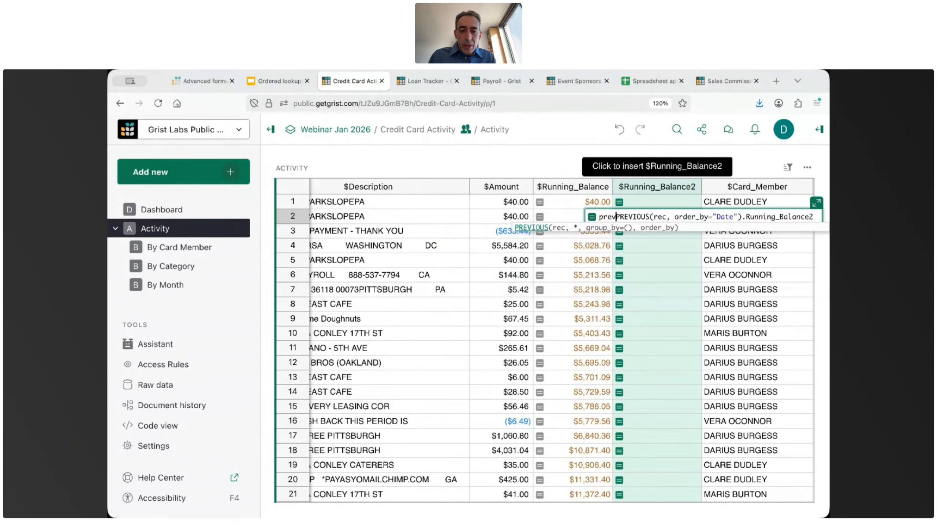
text(ious =)
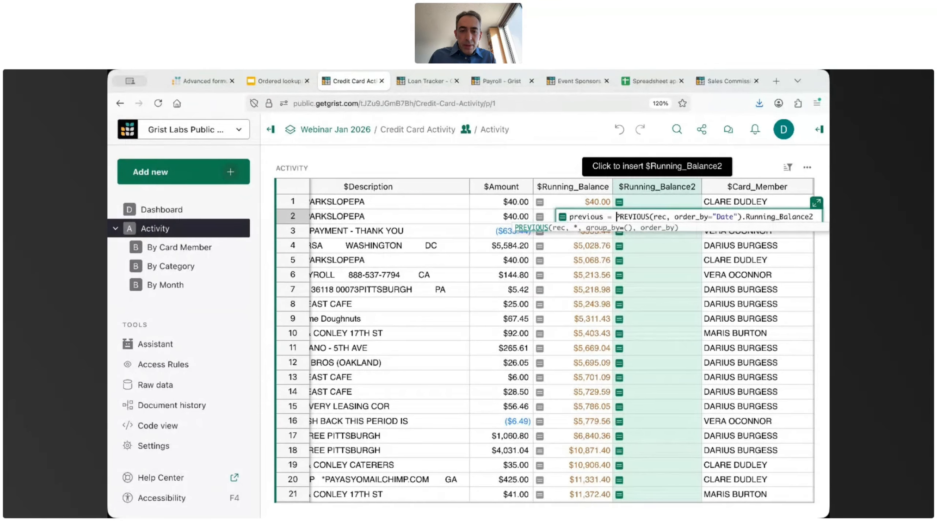
key(Left)
key(Left)
key(Left)
key(BackSpace)
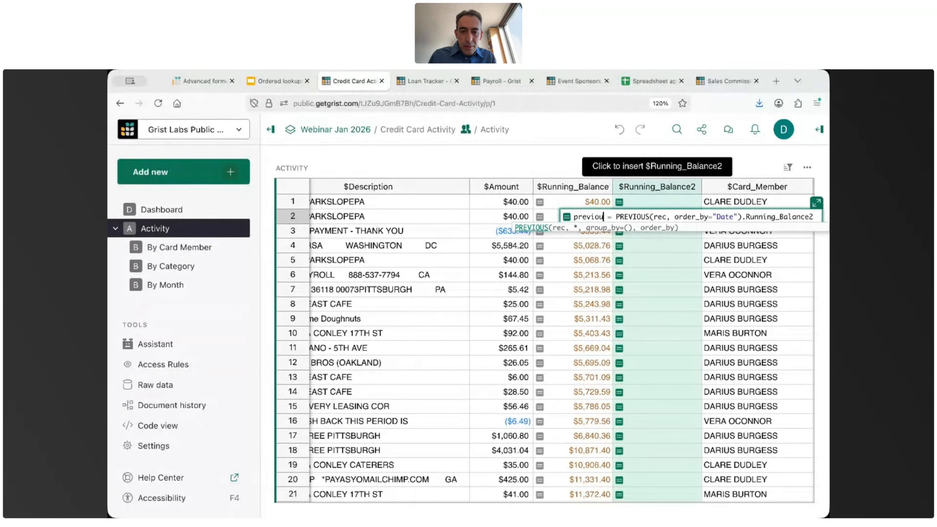
text(s_balance)
key(End)
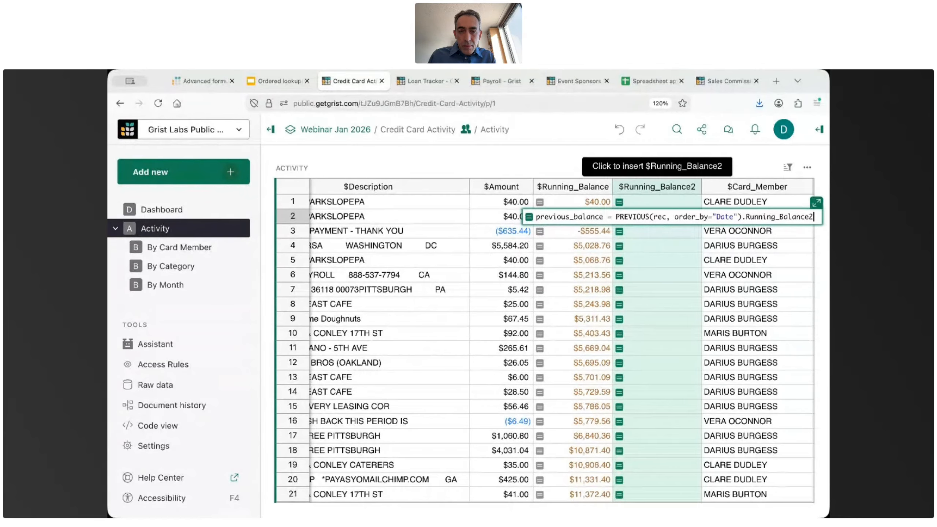
Add the line return previous_balance + $Amount to the new column's formula and save it
key(Return)
text(return b)
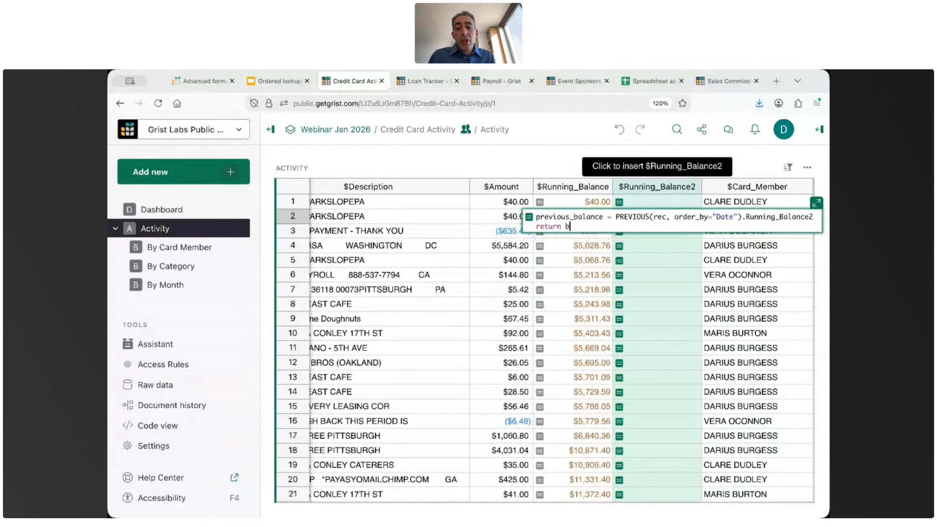
key(BackSpace)
text(previous_)
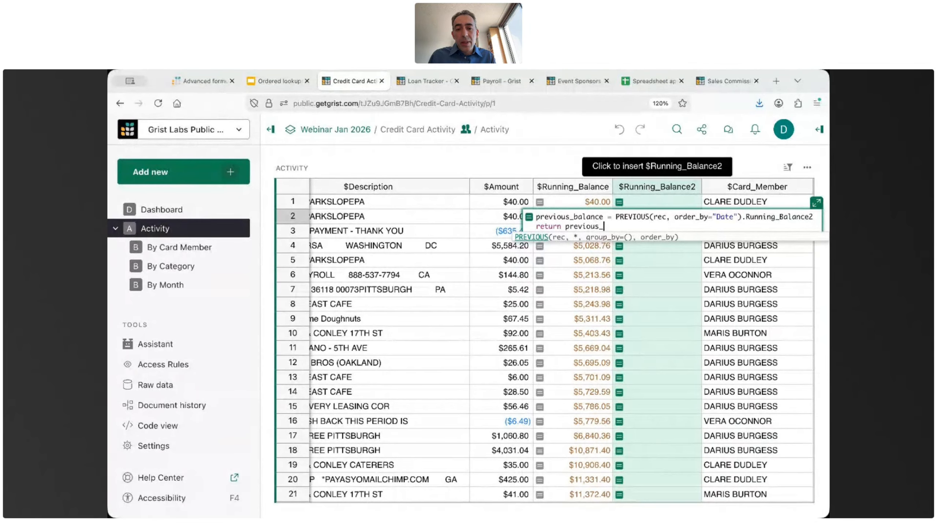
text(balance + $Ac)
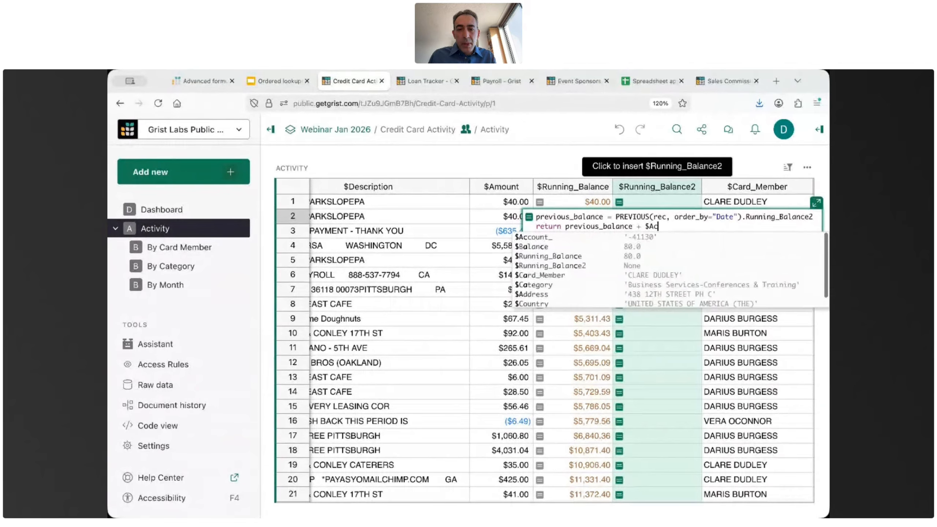
key(BackSpace)
text(mount)
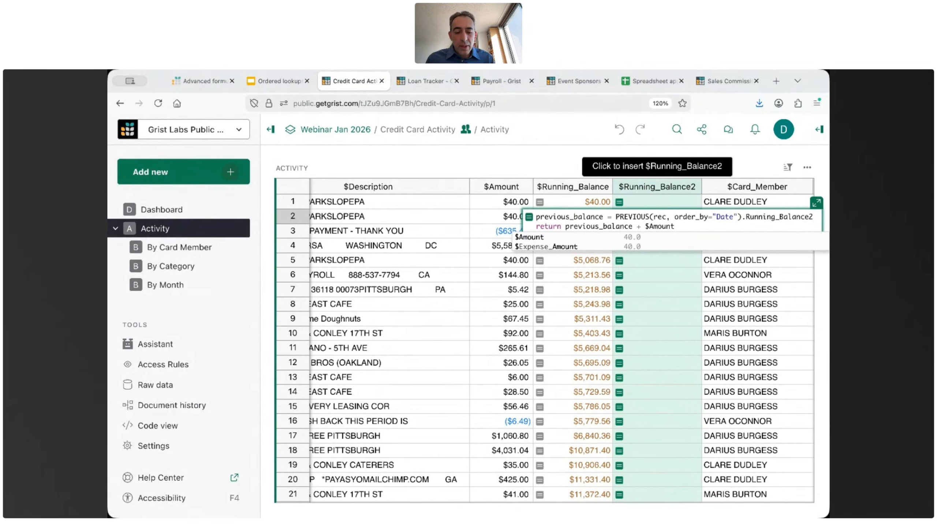
key(Return)
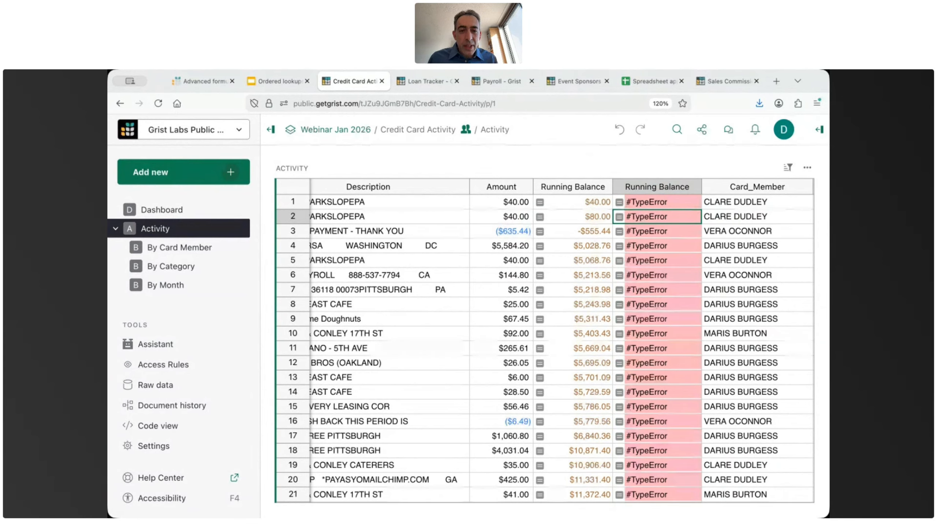
Add the fallback "or 0" after Running_Balance2 in the previous_balance line of the formula and save it
key(Return)
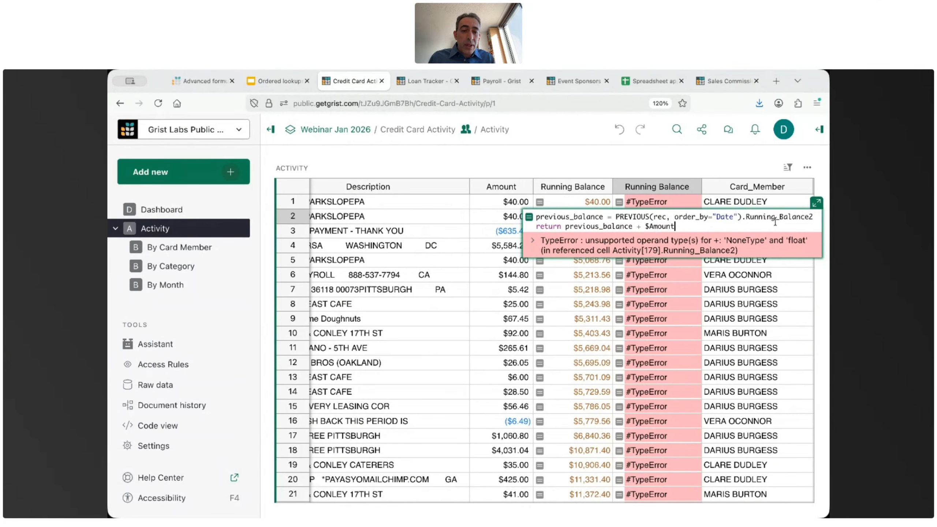
click(813, 217)
text(or)
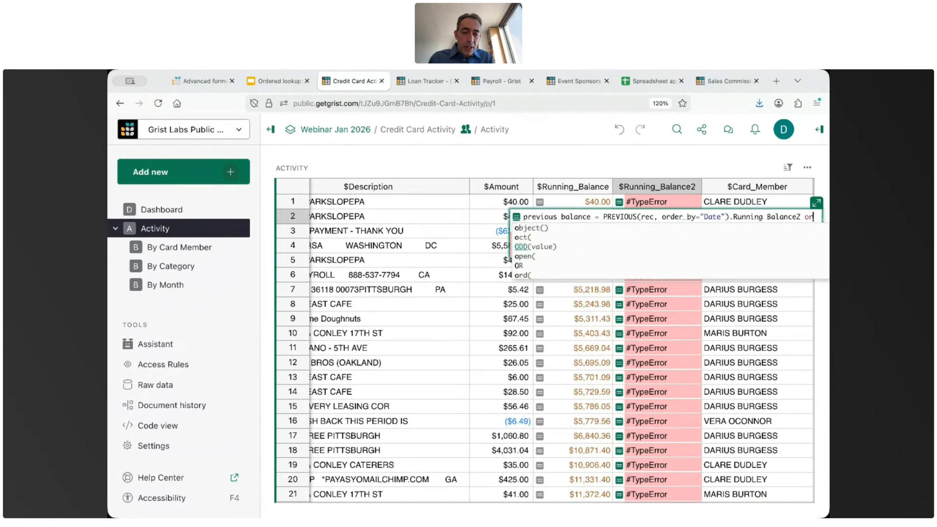
text( 0)
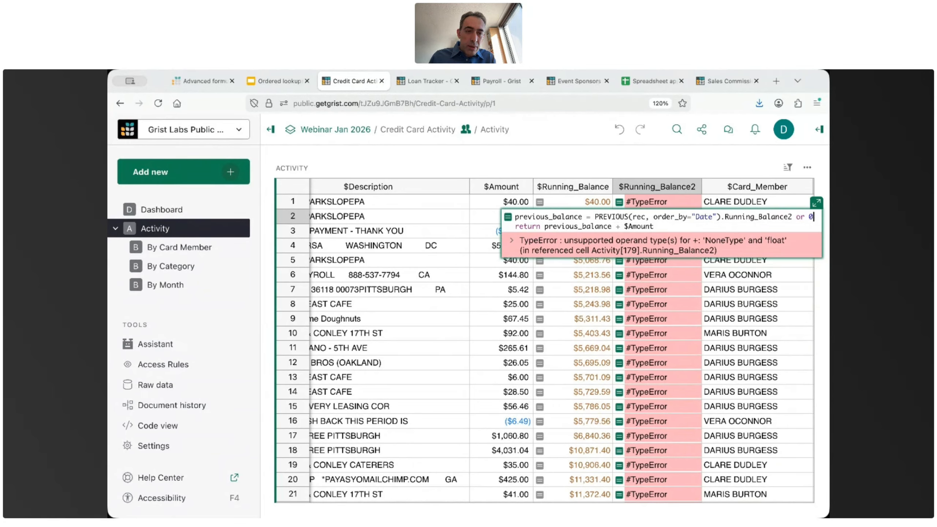
key(Return)
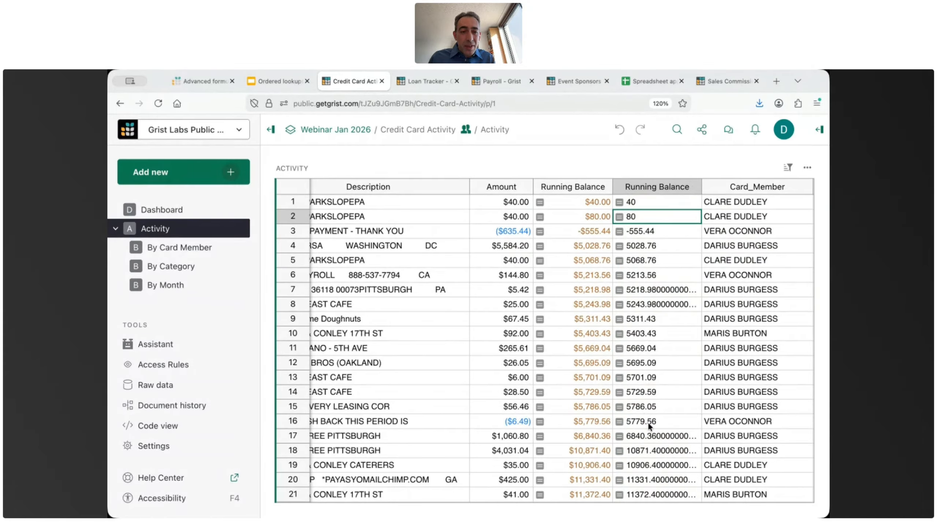
Set the column type of the new Running Balance column to Numeric
click(819, 129)
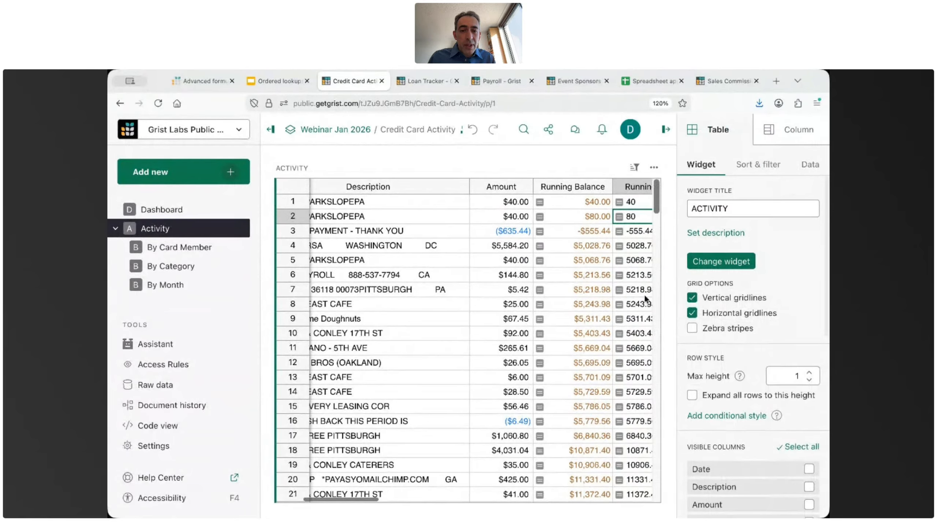
scroll(535, 245, right, 5)
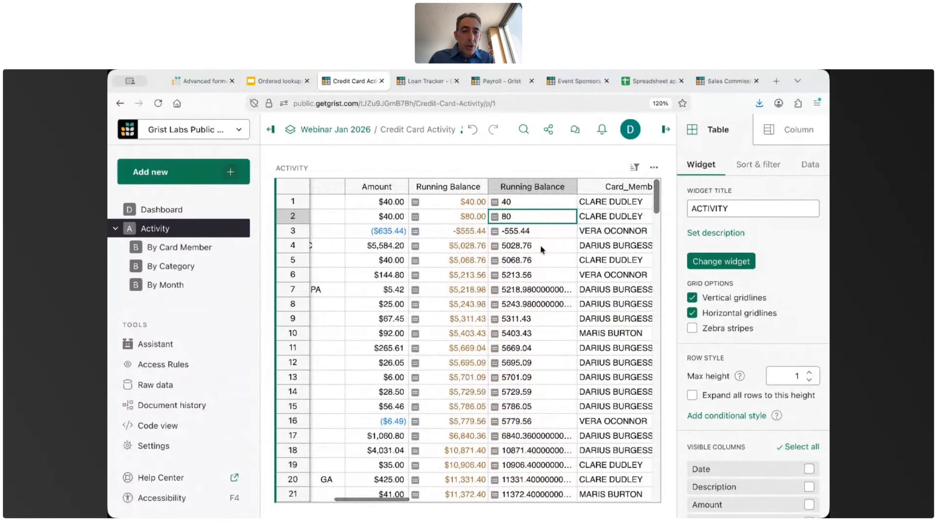
click(797, 131)
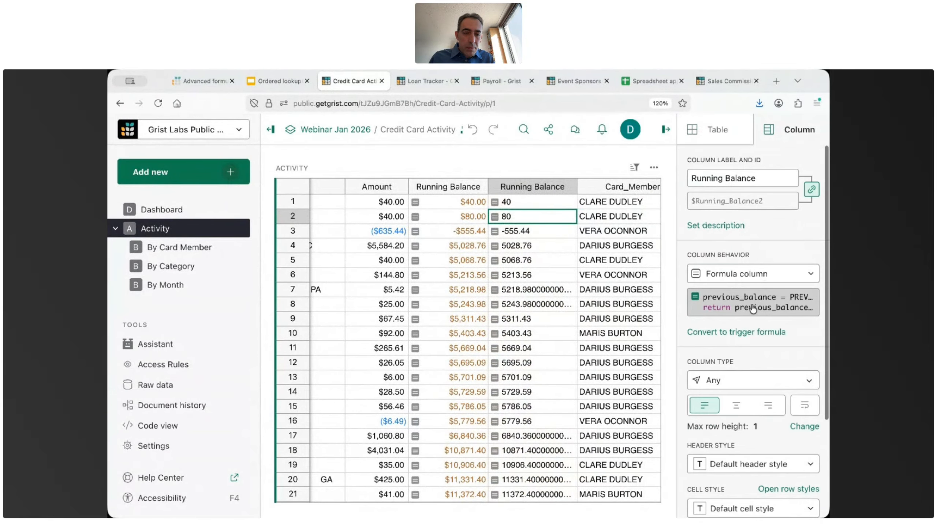
click(739, 389)
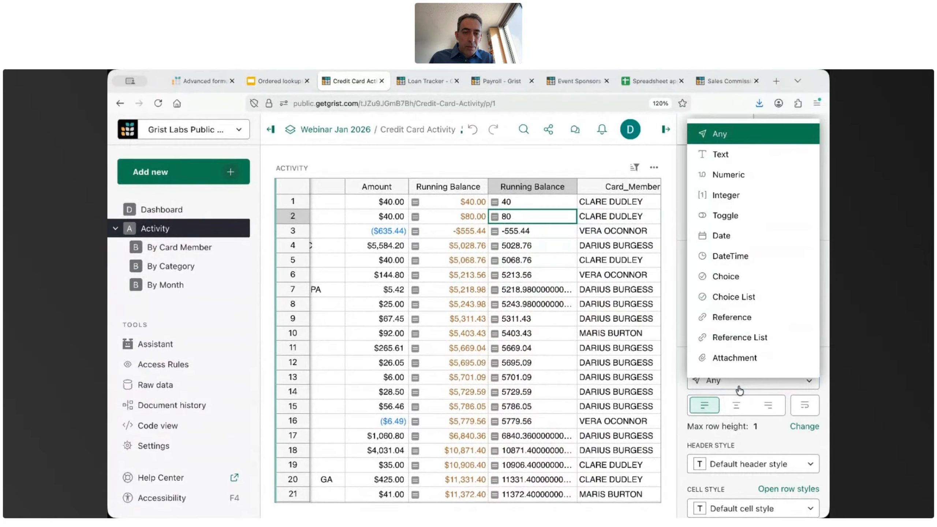
click(735, 389)
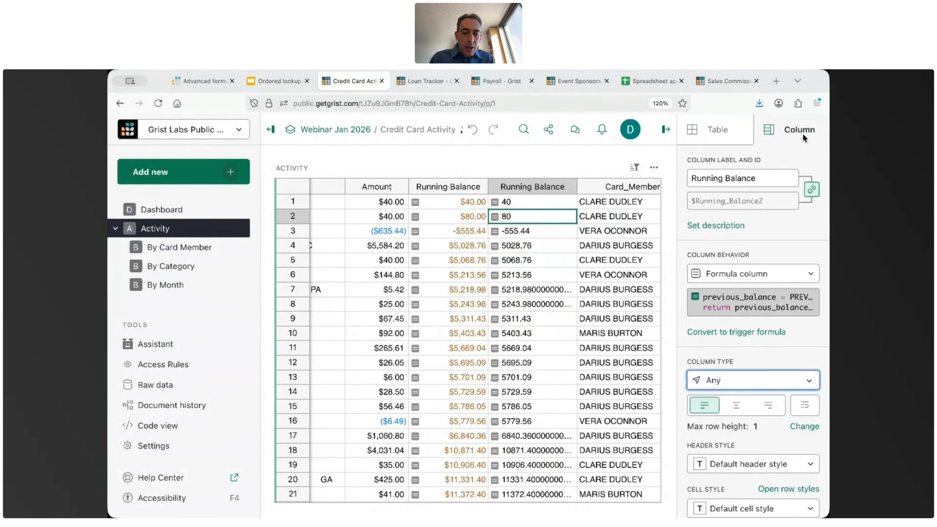
click(739, 387)
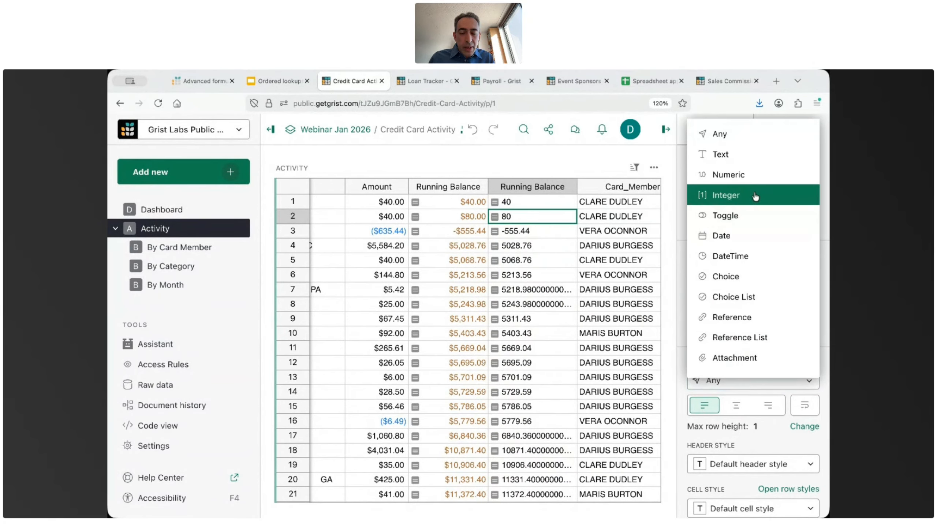
click(750, 175)
Apply the currency ($) number format to the new Running Balance column
scroll(739, 273, down, 5)
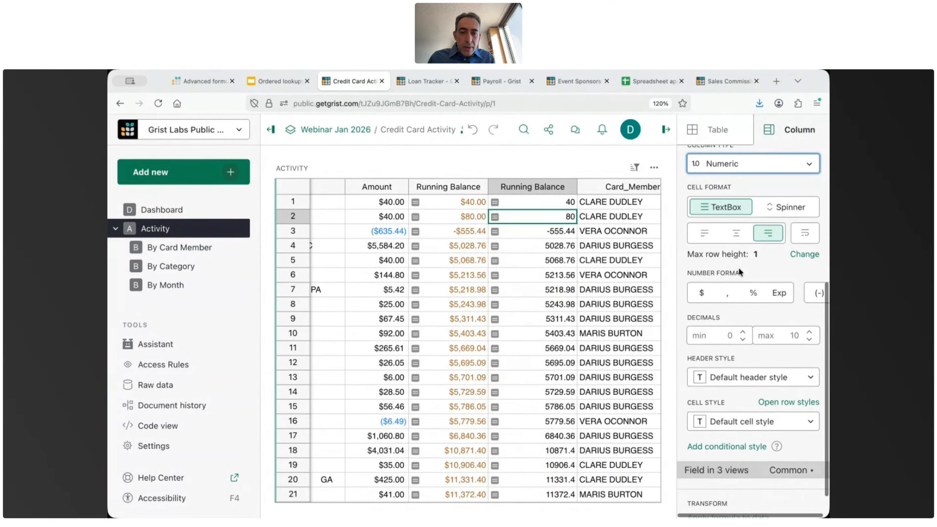
scroll(740, 273, up, 1)
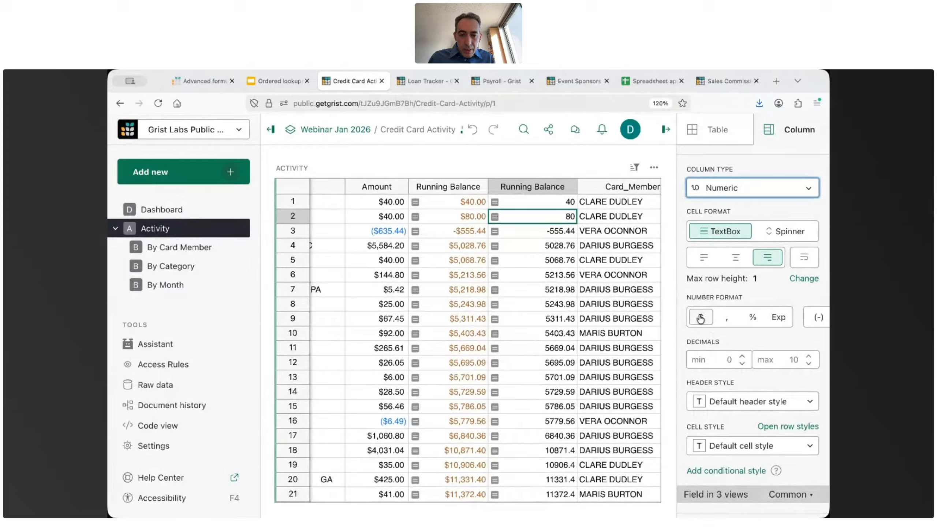
click(700, 317)
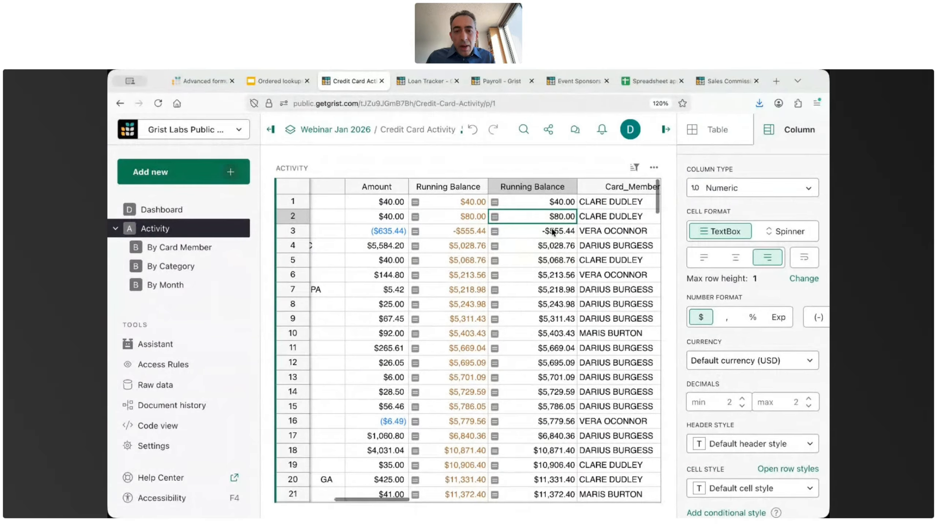
Remove the fallback "or 0" after Running_Balance2 in the new Running Balance column's formula and save it
double_click(555, 216)
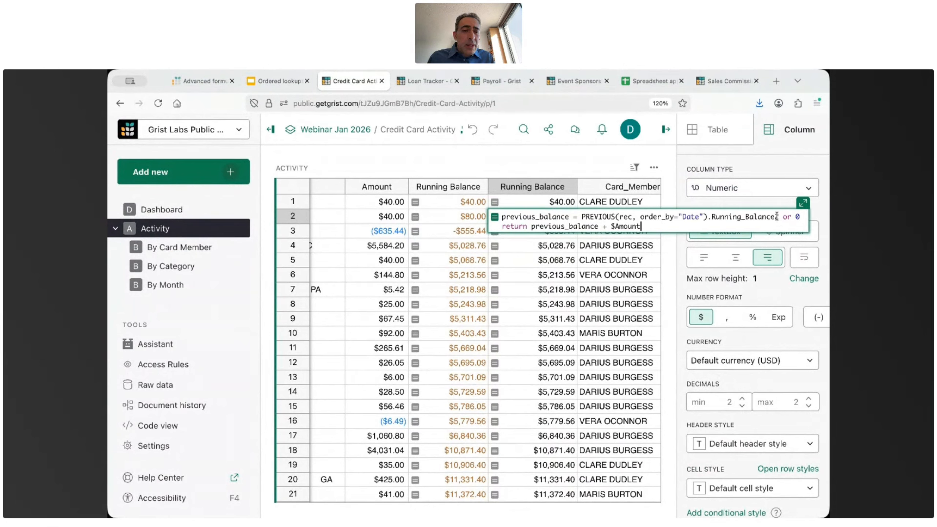
drag(779, 217, 800, 217)
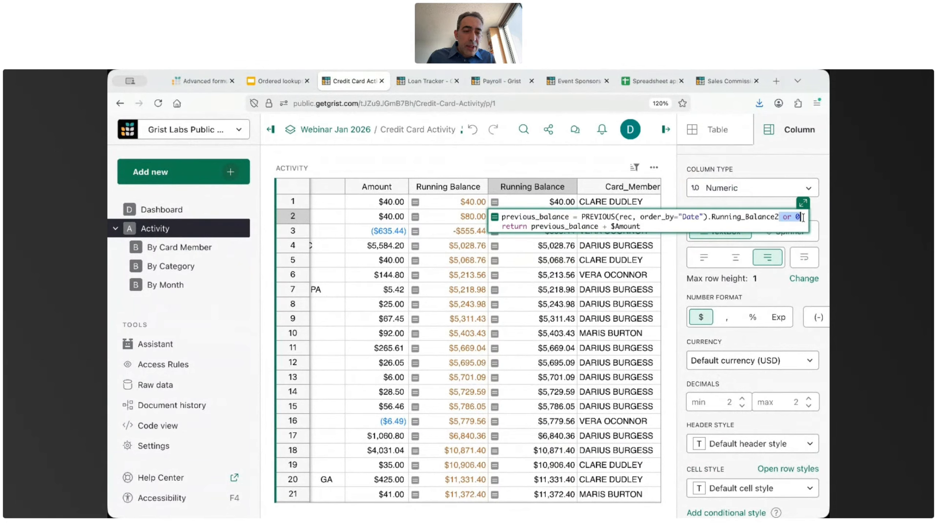
key(BackSpace)
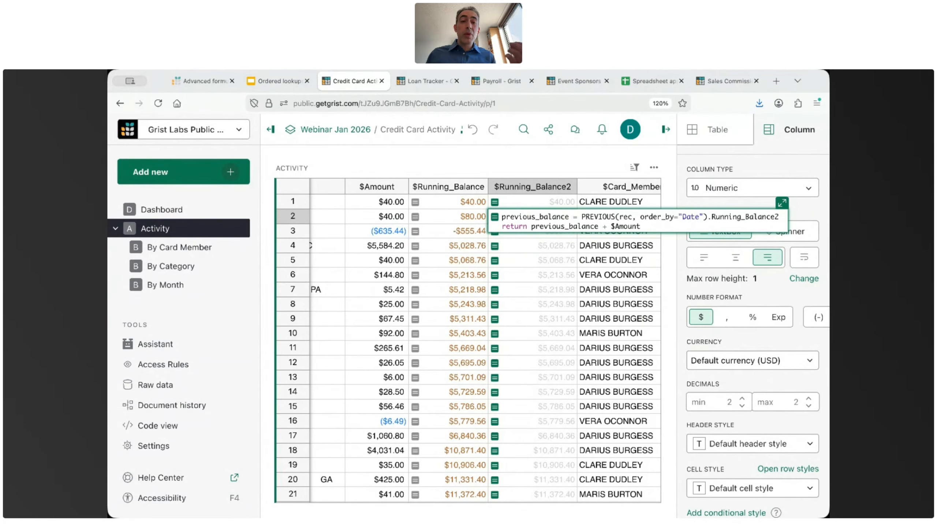
key(Return)
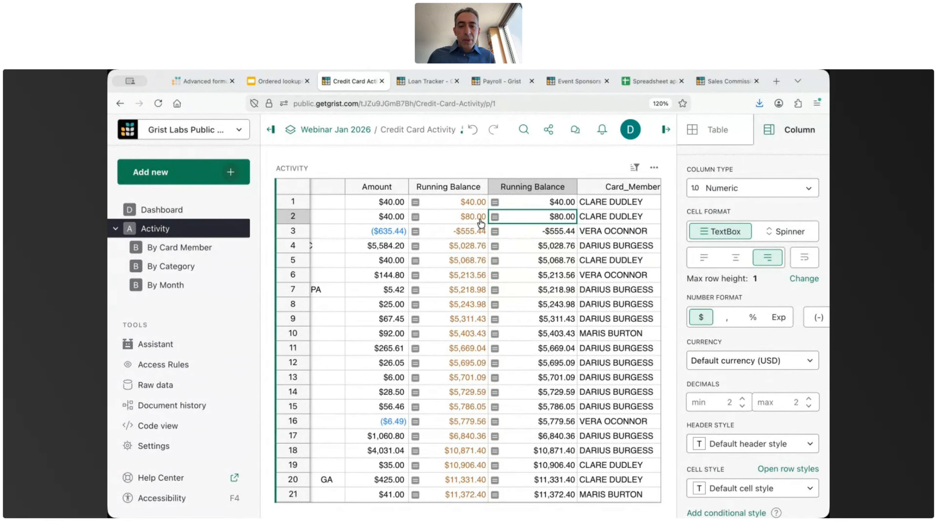
Examine the original Running Balance column's formula and look over the Activity table's dates, amounts and both balance columns
double_click(455, 216)
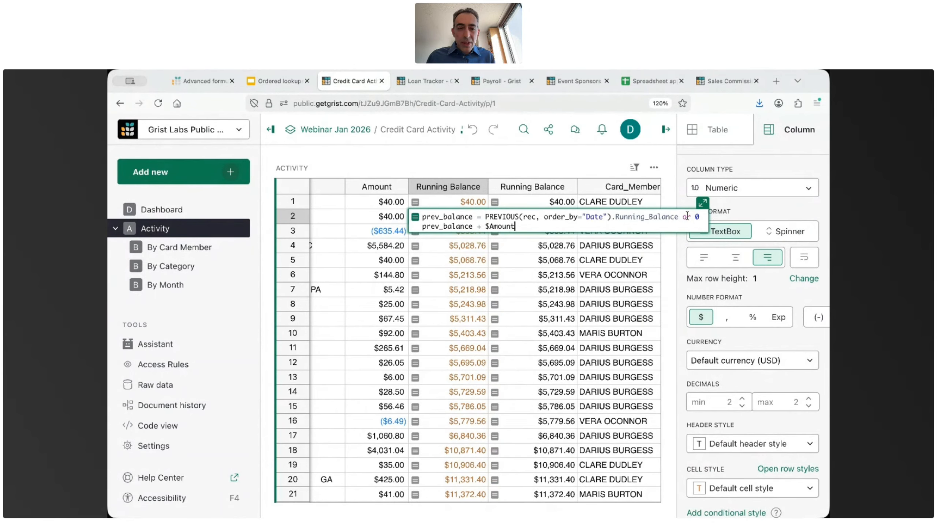
key(Return)
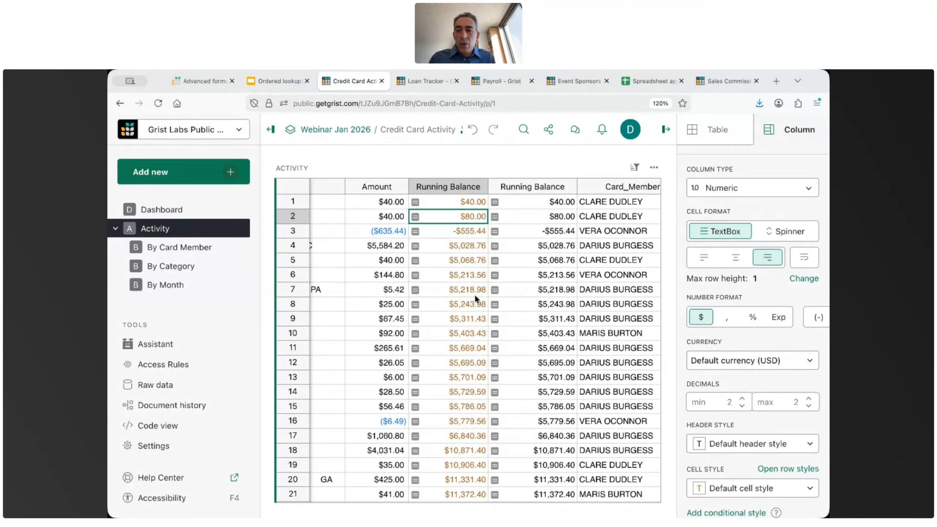
scroll(437, 284, left, 6)
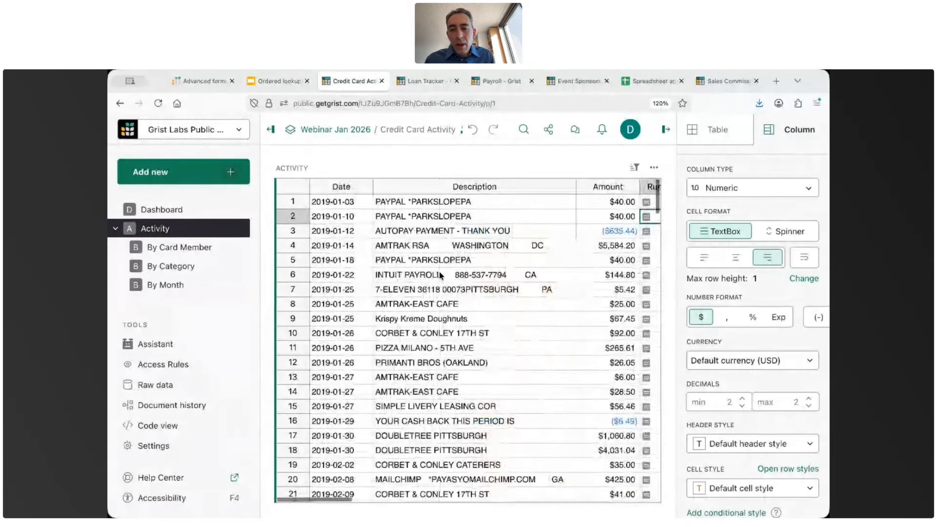
scroll(440, 270, down, 3)
scroll(439, 270, down, 10)
scroll(439, 270, up, 15)
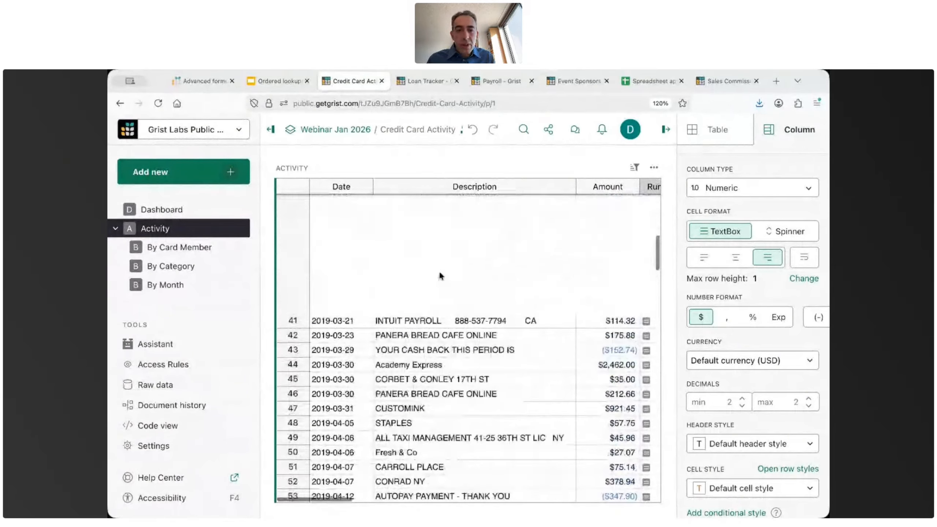
click(665, 129)
scroll(612, 336, right, 5)
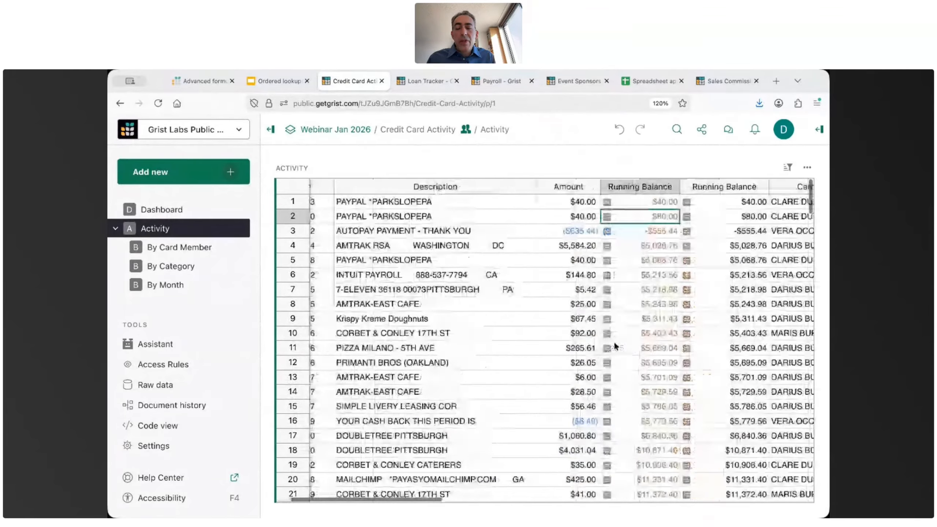
scroll(615, 345, right, 2)
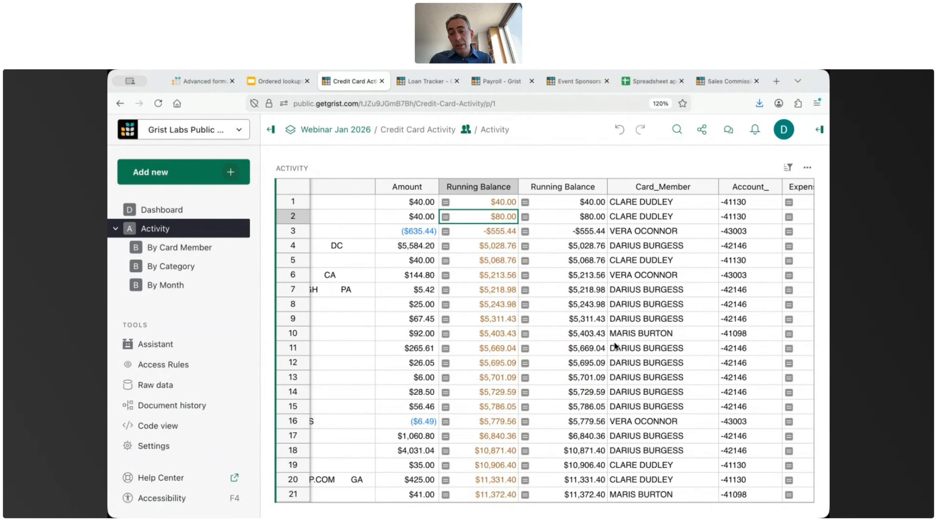
Open the By Card Member page and review the transactions and running balances of each card member in turn
click(176, 245)
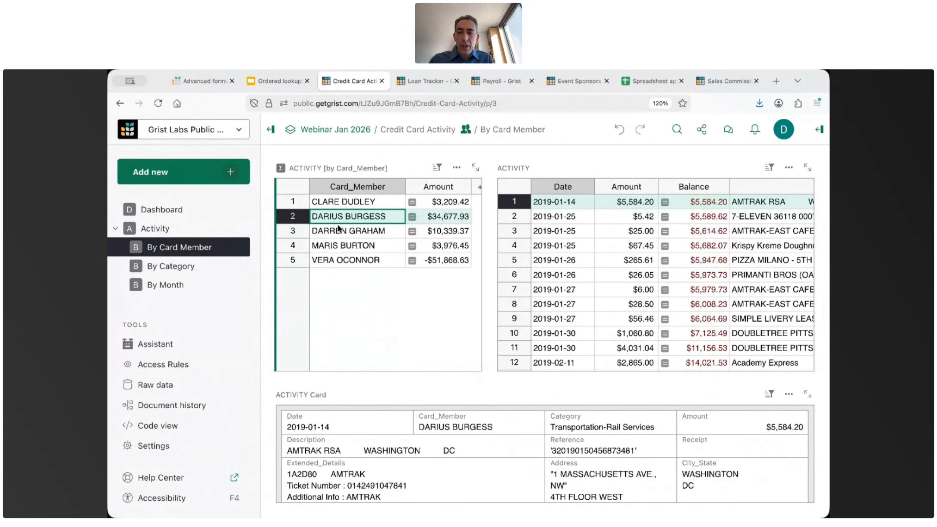
click(346, 202)
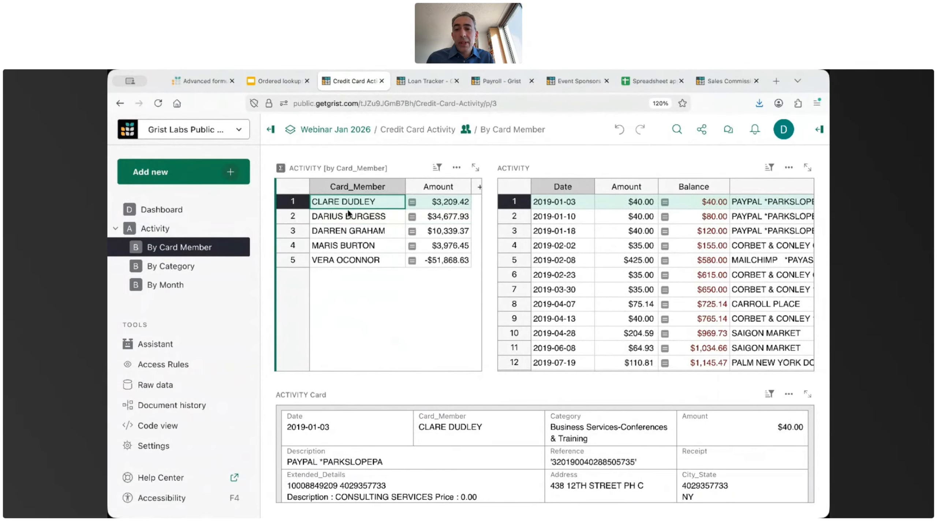
click(347, 217)
click(347, 230)
click(347, 247)
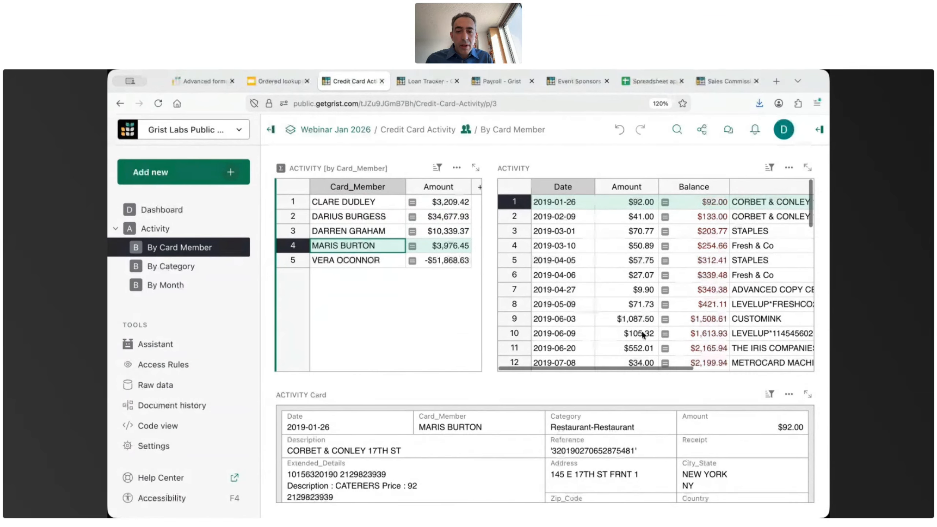
click(355, 260)
click(360, 230)
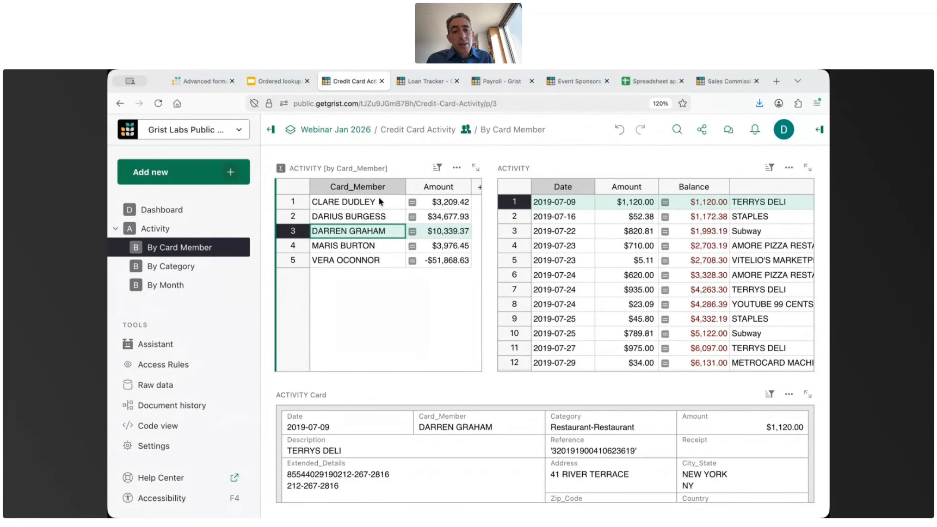
click(360, 202)
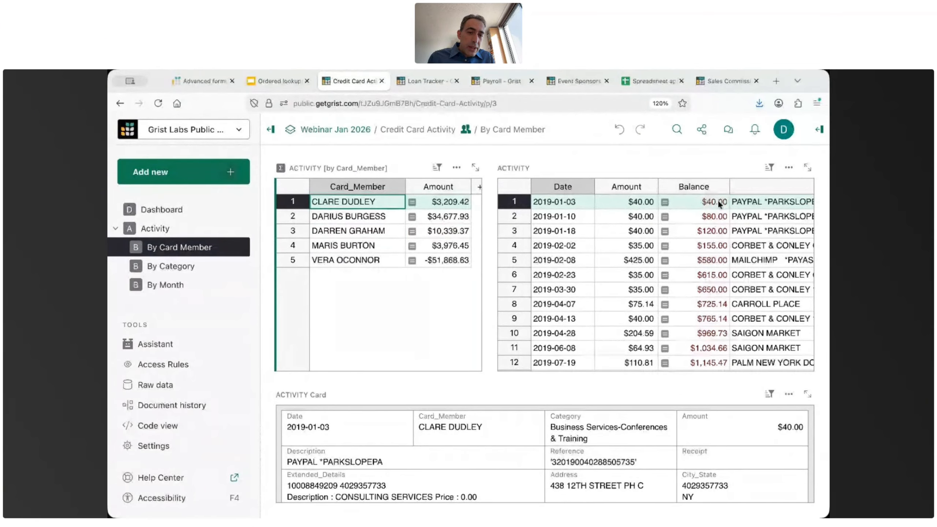
Examine the Balance column's formula with PREVIOUS grouped by Card_Member and ordered by Date, leaving it unedited
click(697, 202)
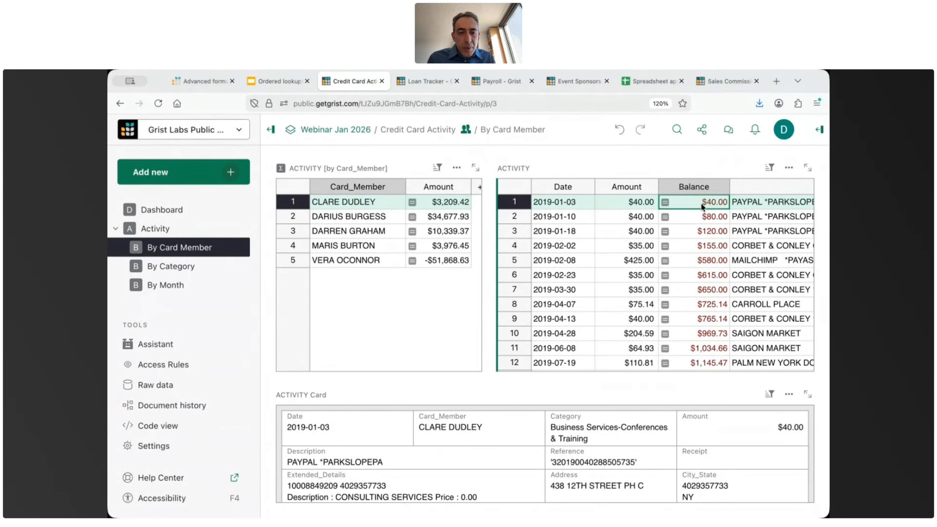
key(Return)
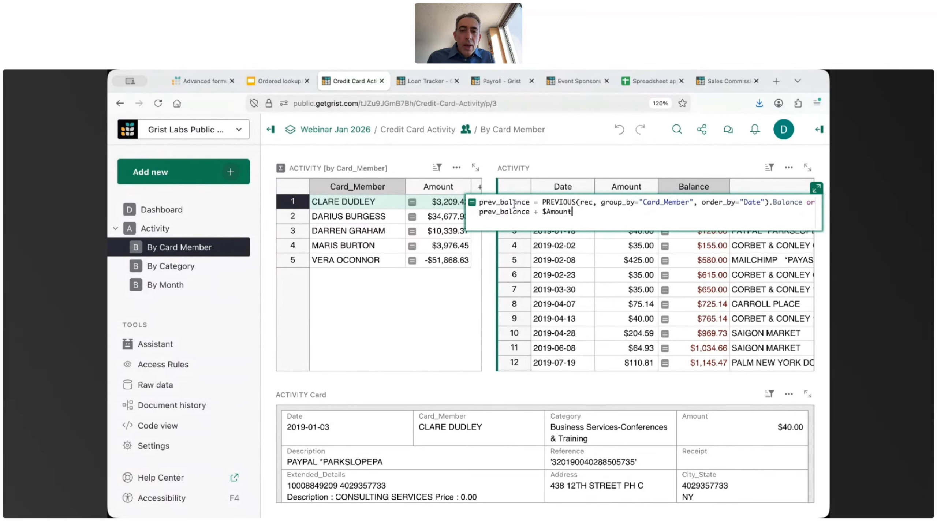
drag(542, 202, 768, 200)
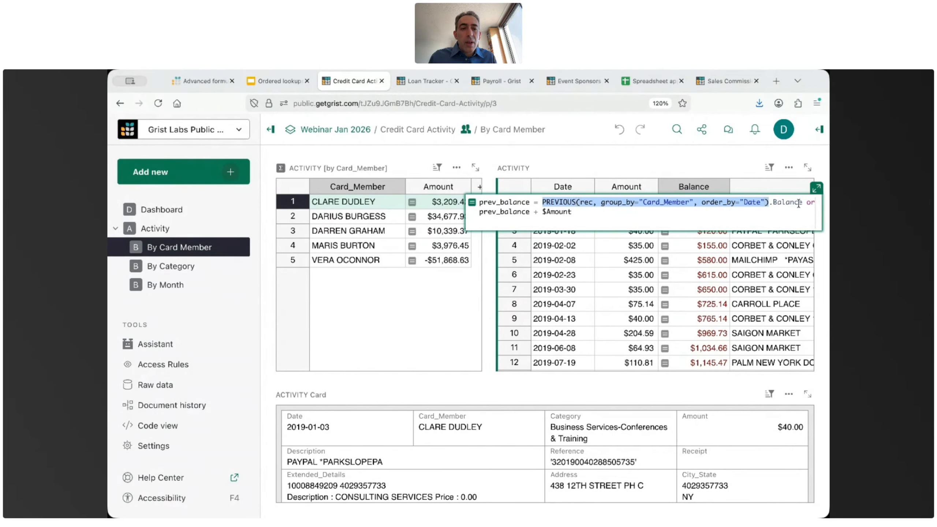
scroll(791, 203, right, 1)
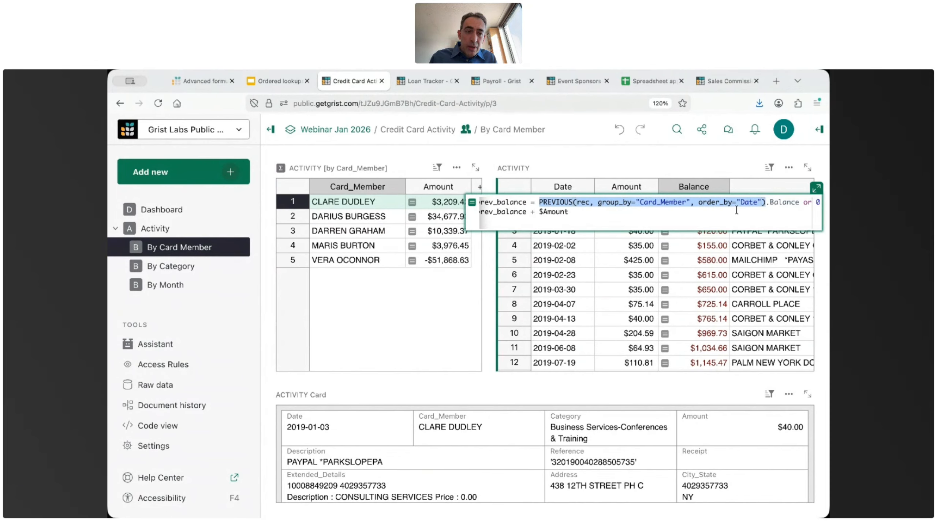
scroll(737, 209, left, 1)
double_click(502, 202)
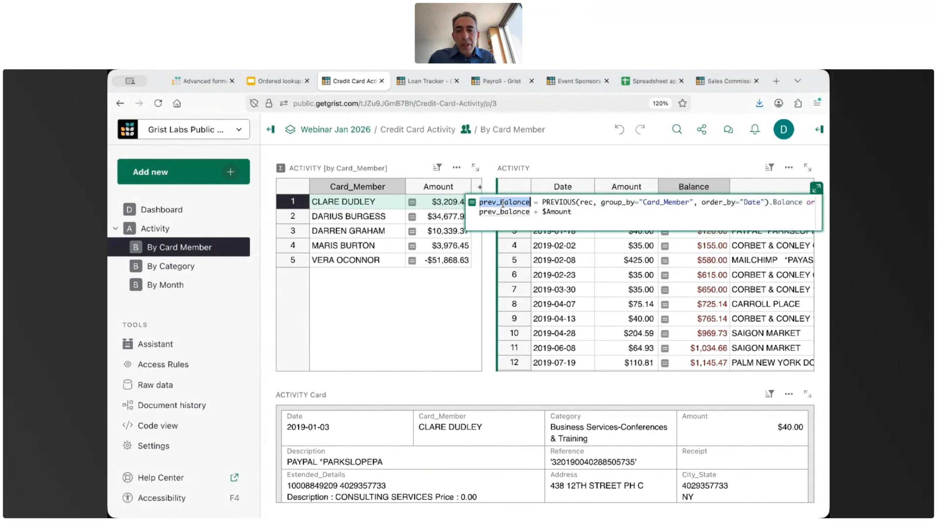
double_click(562, 214)
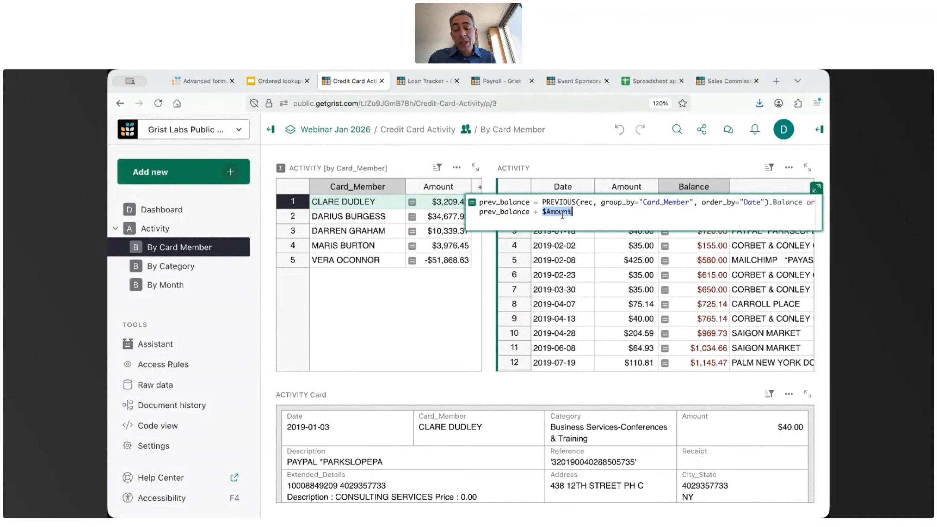
key(Escape)
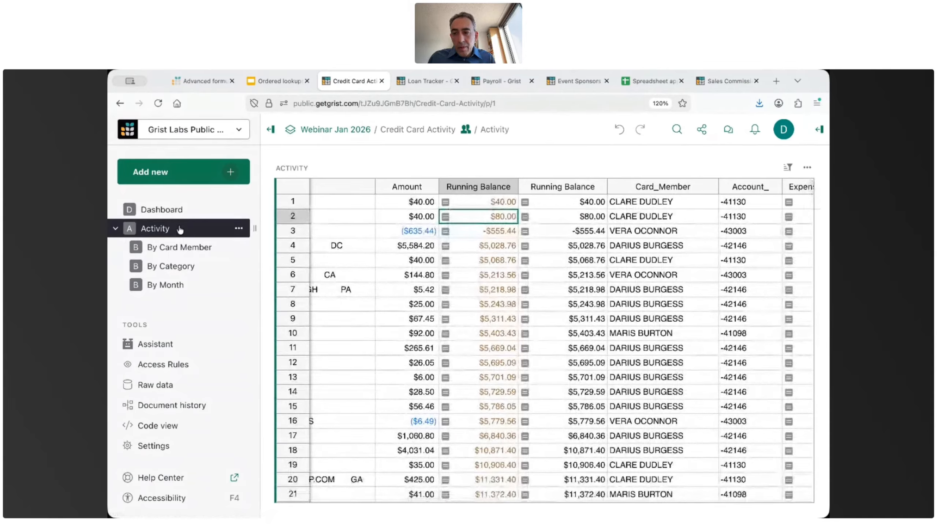
Show the hidden Balance column in the Activity page's table and return to the table's first columns
scroll(670, 251, right, 15)
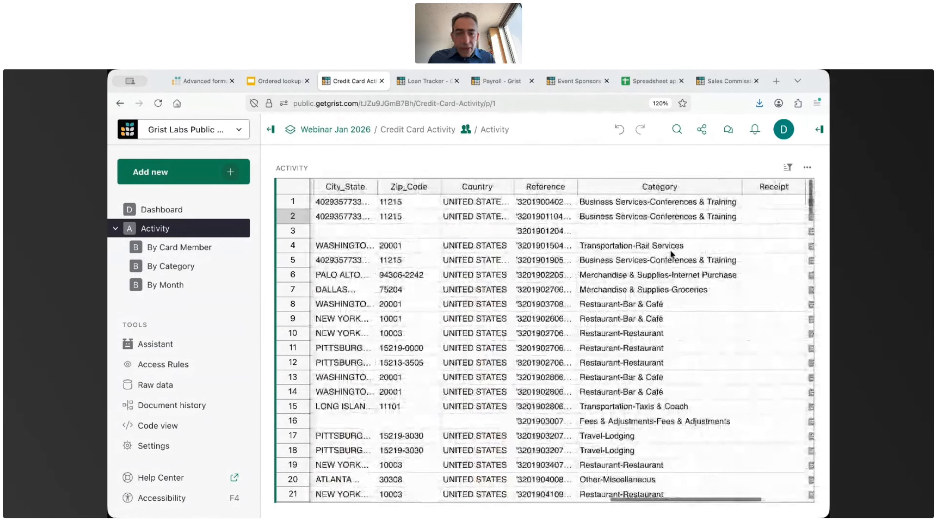
click(796, 186)
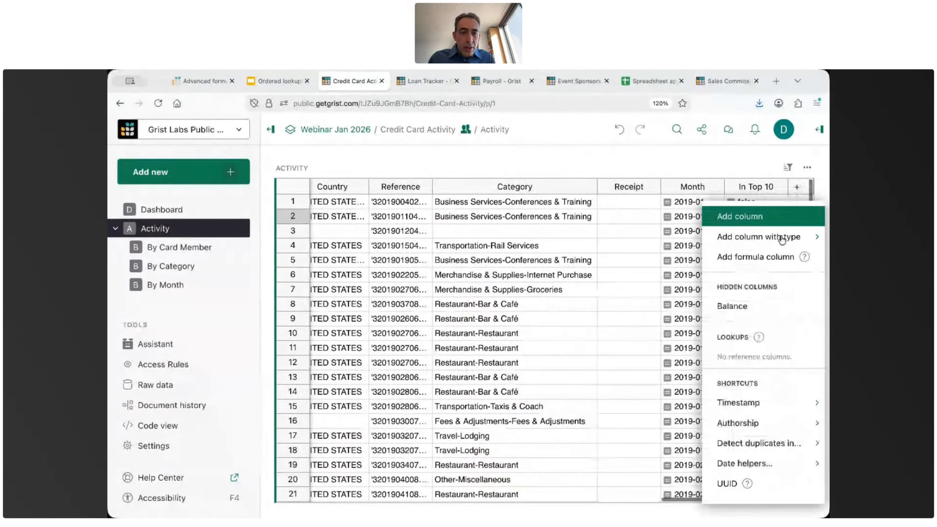
click(747, 306)
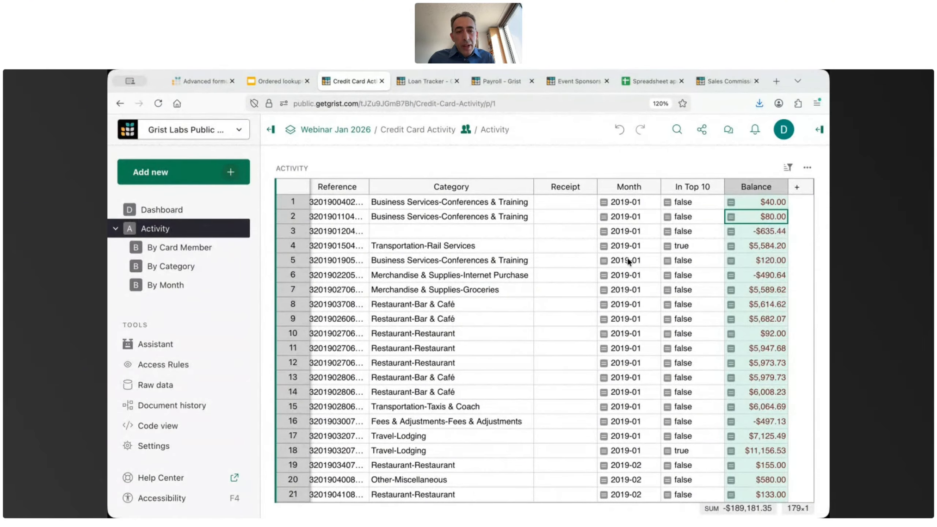
scroll(628, 262, left, 10)
scroll(629, 262, left, 10)
scroll(628, 261, right, 1)
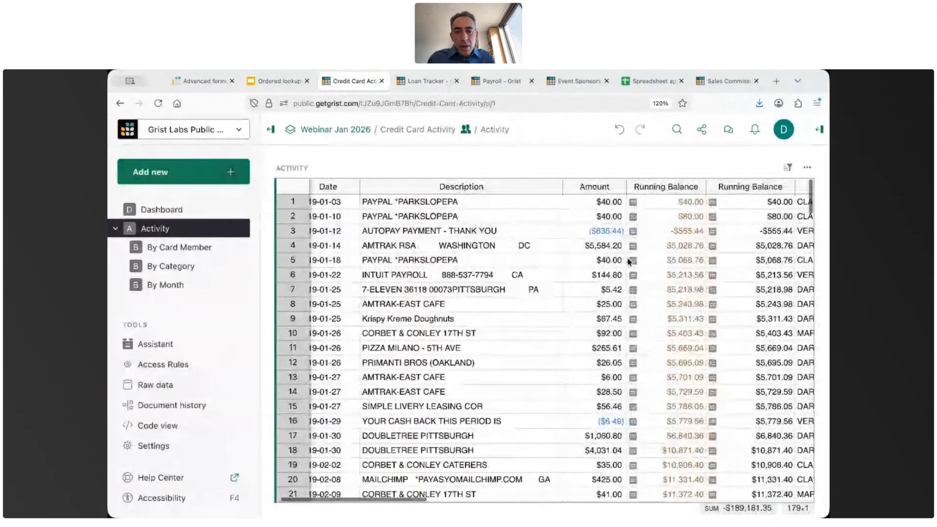
Move the Balance column of the Activity table between the two Running Balance columns
scroll(628, 261, right, 5)
scroll(628, 261, left, 5)
scroll(701, 236, right, 10)
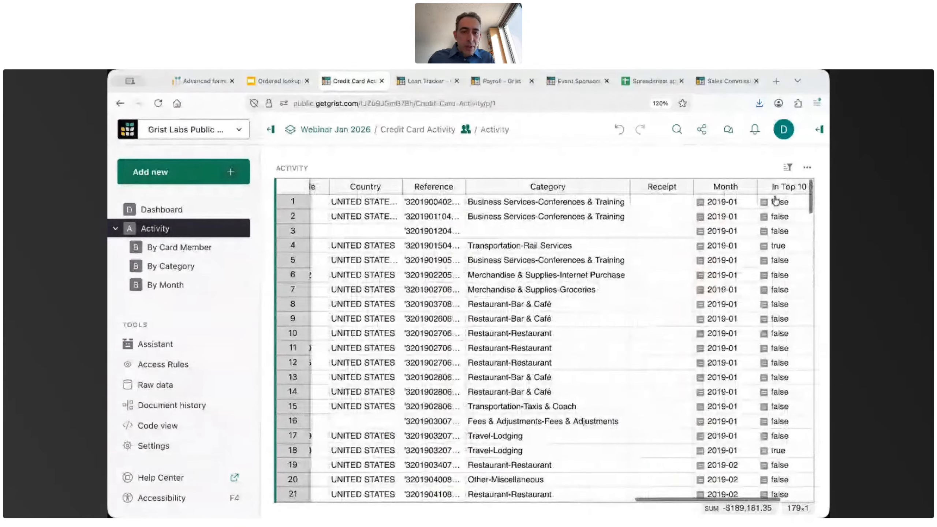
scroll(594, 195, right, 2)
scroll(594, 195, left, 10)
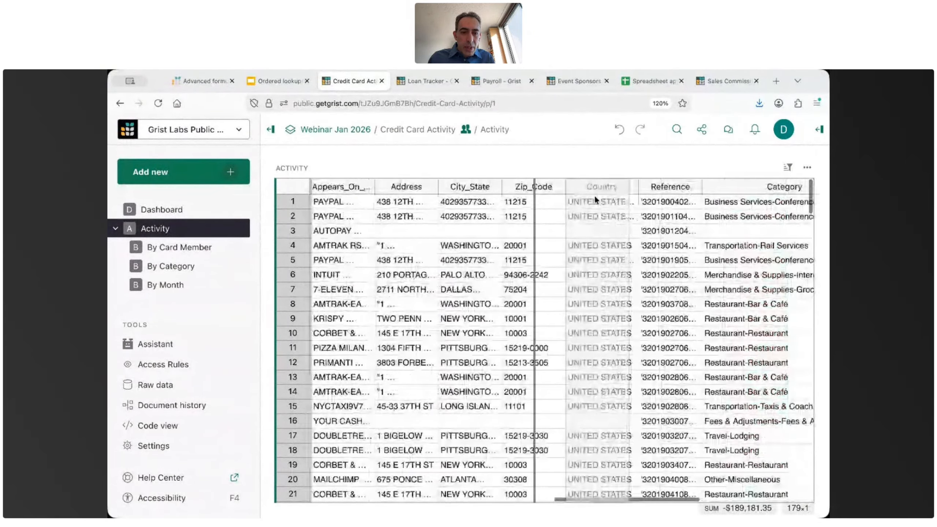
scroll(594, 195, left, 5)
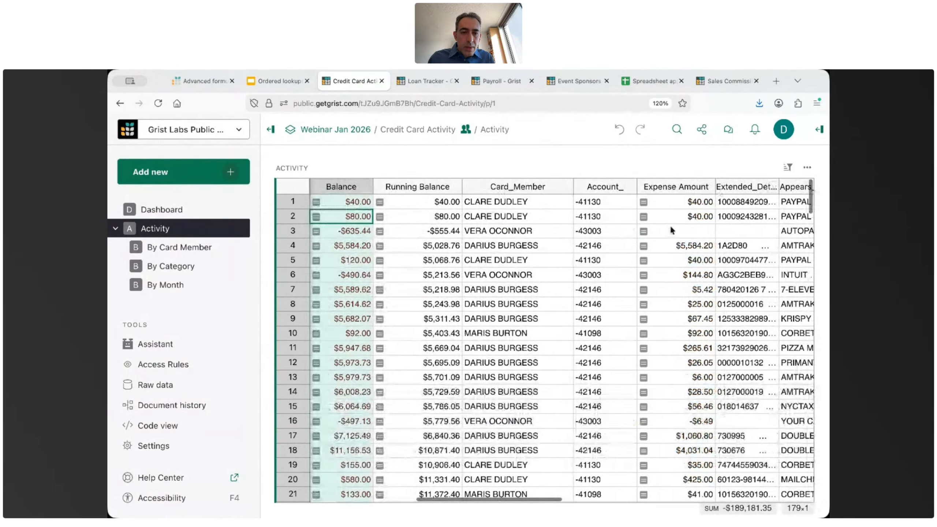
scroll(654, 233, left, 10)
click(750, 202)
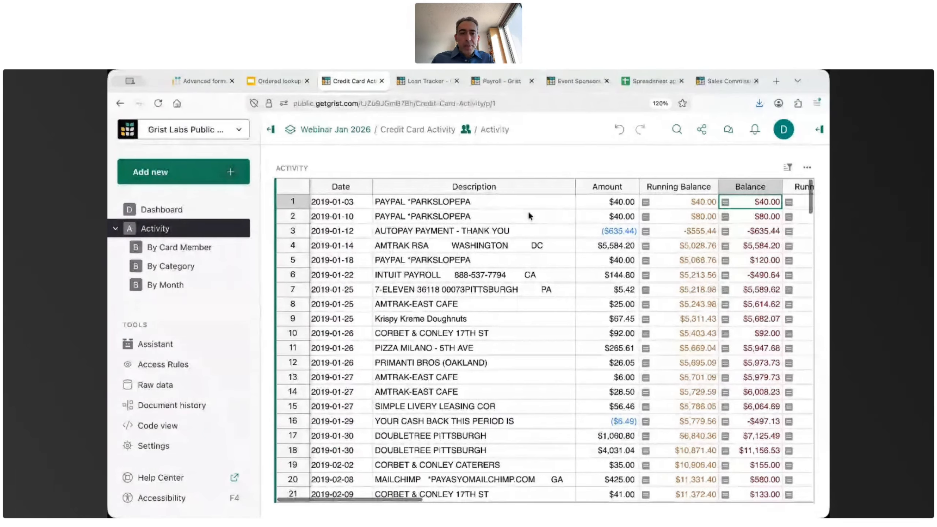
Compare the Amount, Running Balance and Balance values of the Activity table's first three rows with their Card_Member entries
scroll(529, 216, right, 2)
scroll(528, 216, right, 8)
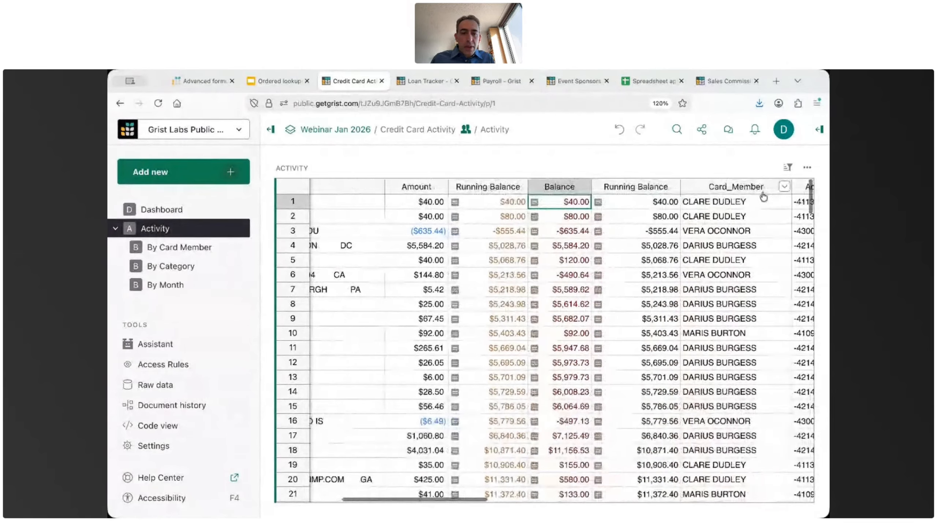
click(422, 202)
click(505, 203)
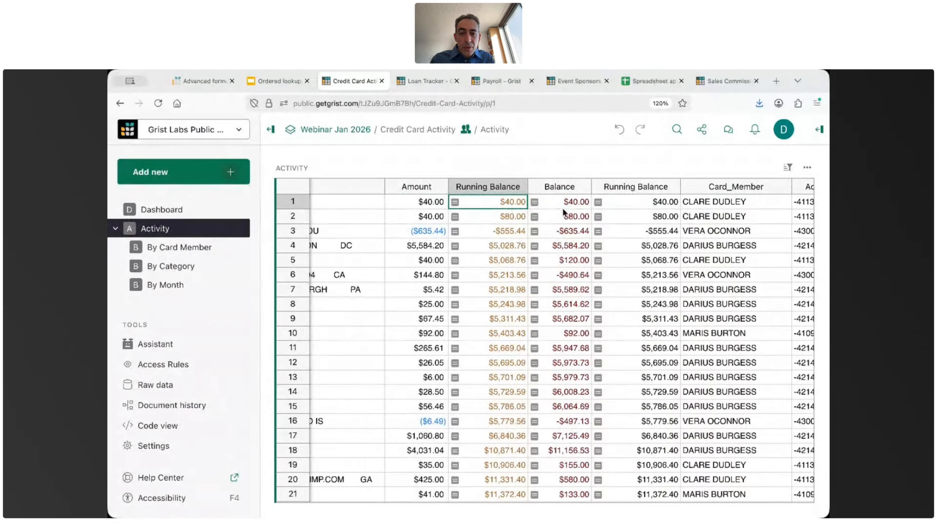
click(572, 206)
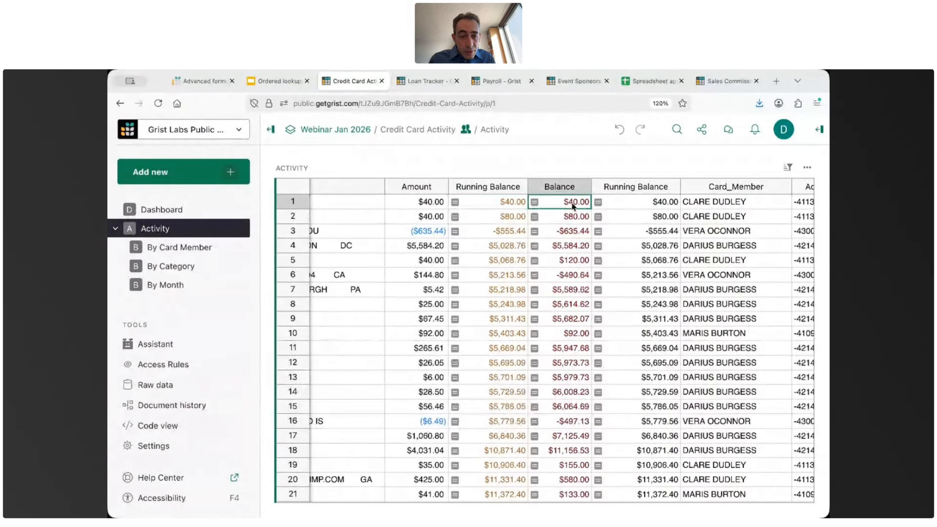
click(431, 216)
drag(432, 216, 565, 218)
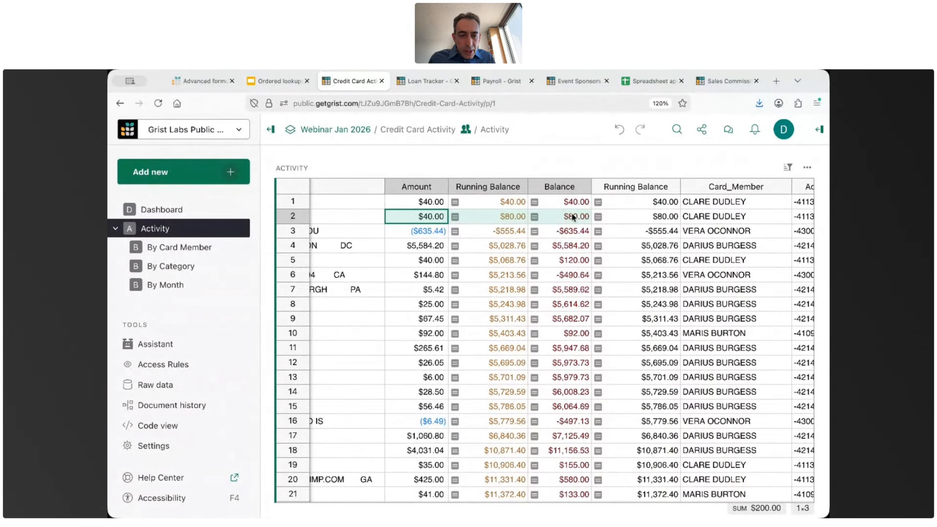
click(707, 229)
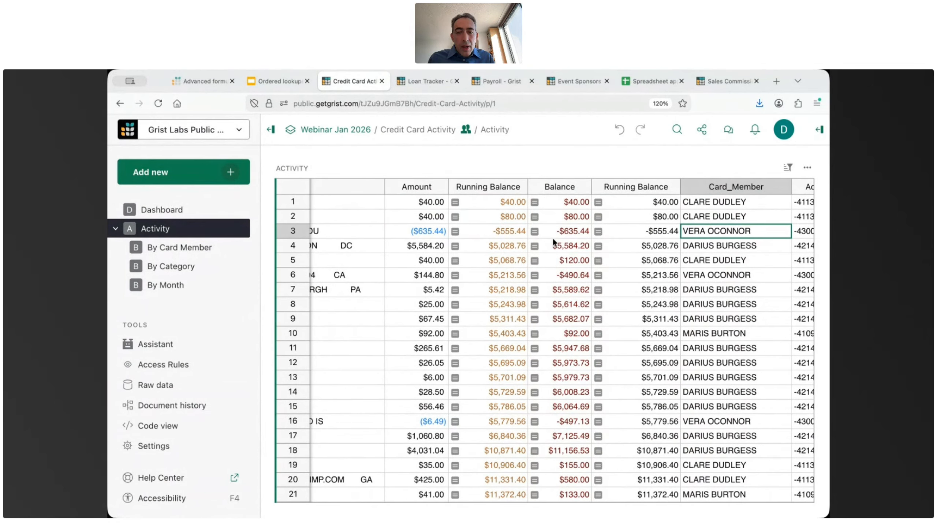
click(426, 229)
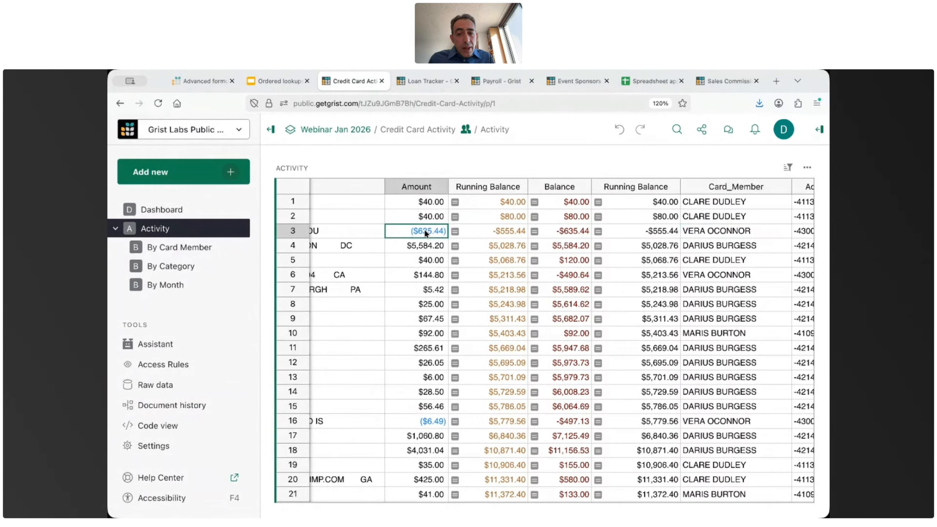
click(505, 229)
key(Right)
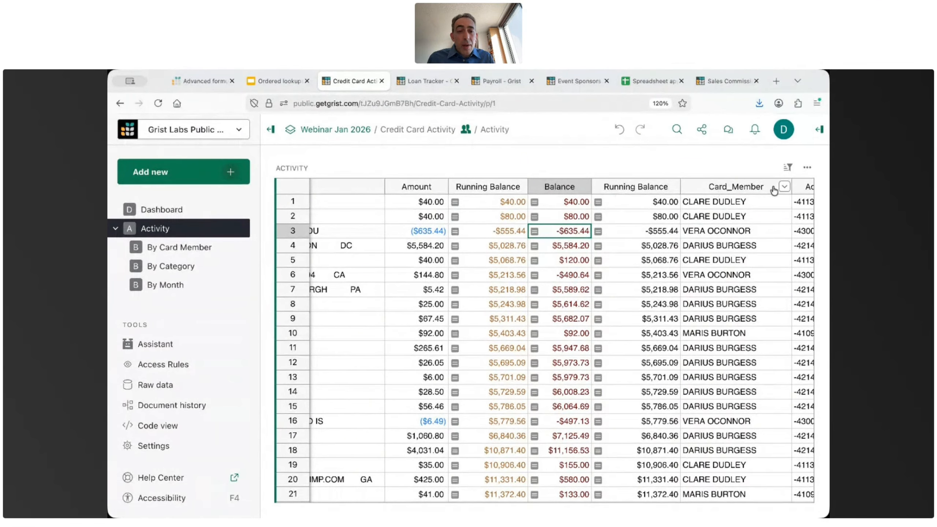
Filter the Activity table by Card_Member so that only the first listed card member's rows show
click(784, 187)
click(769, 226)
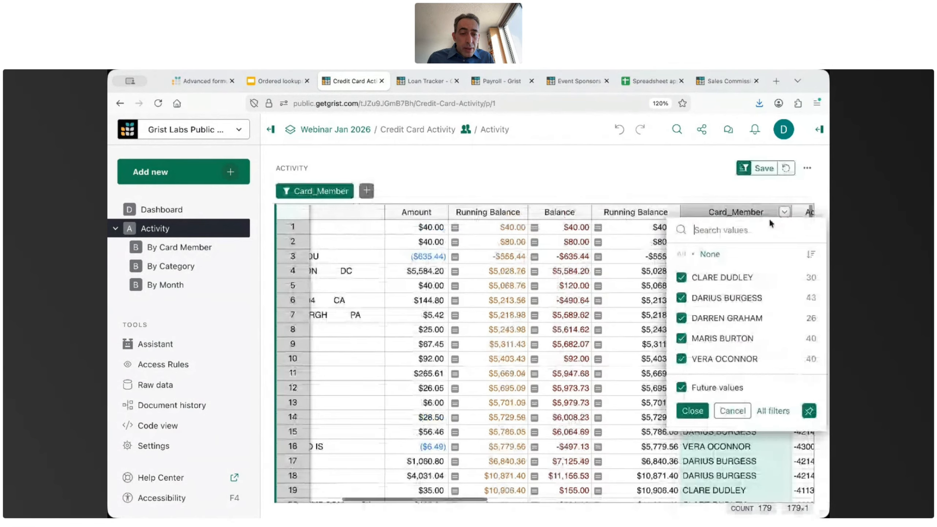
click(709, 253)
click(681, 277)
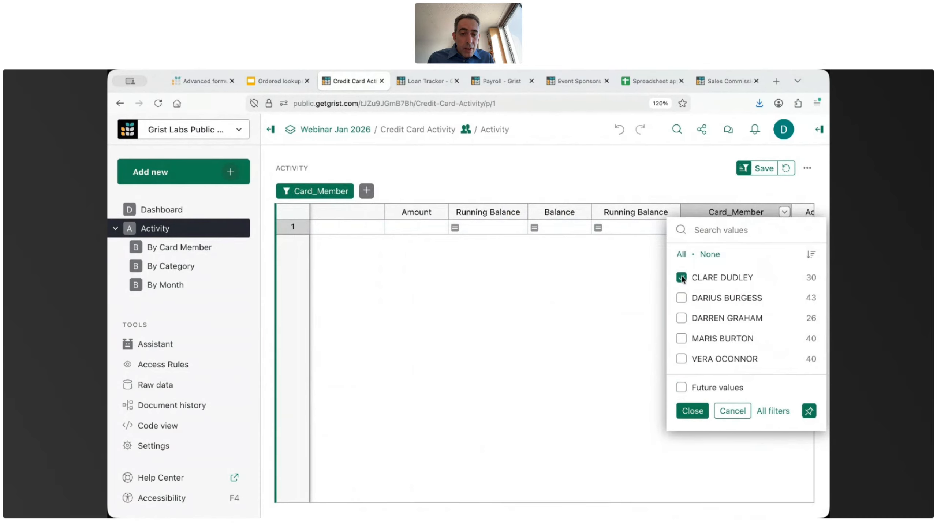
click(621, 253)
Compare the filtered rows' Balance values with their Running Balance values and discard the Card_Member filter
click(571, 231)
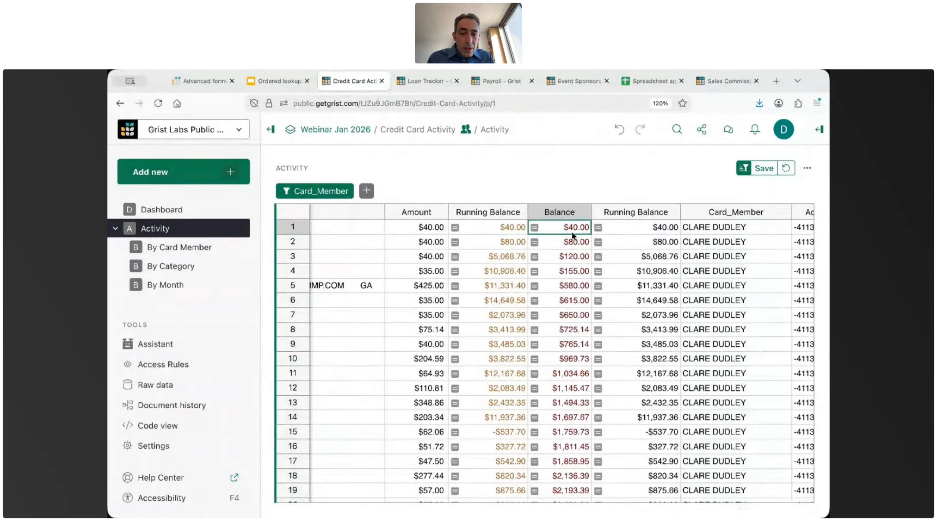
drag(572, 242, 572, 315)
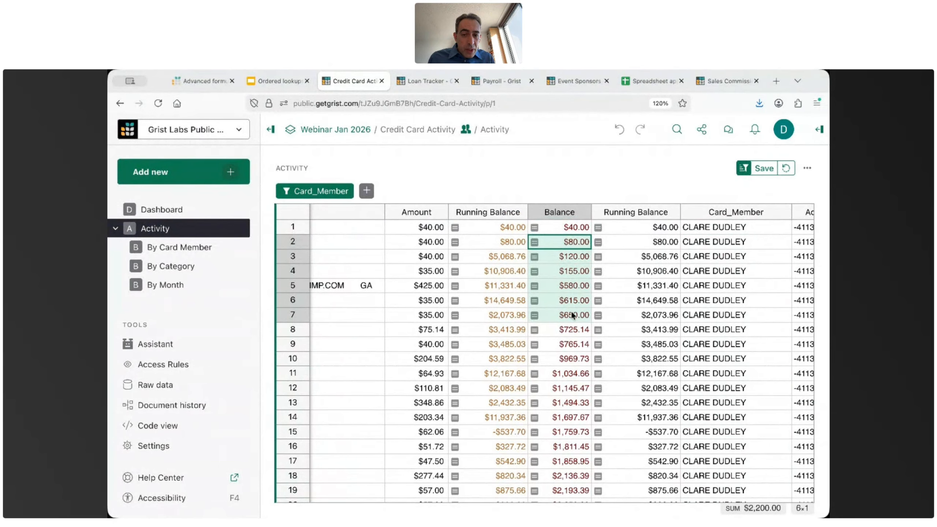
drag(506, 227, 503, 280)
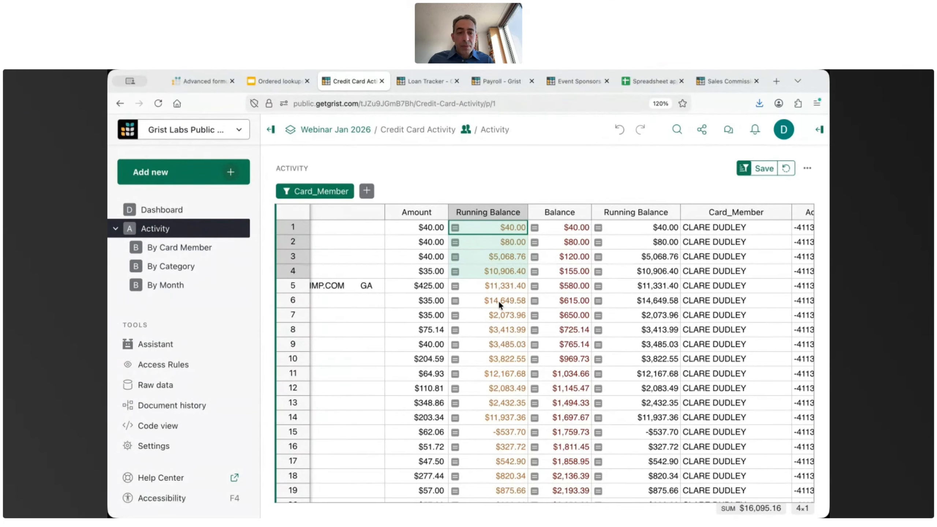
click(785, 169)
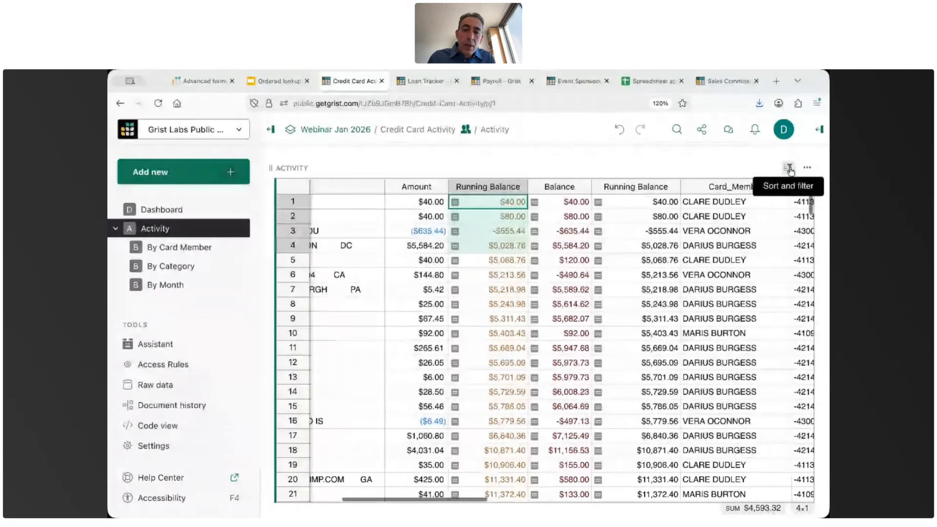
click(572, 229)
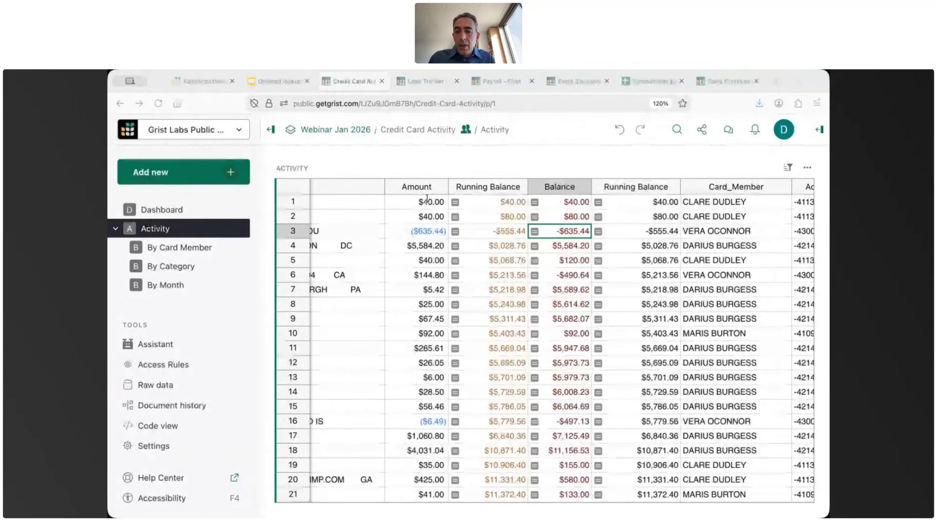
Switch to the Loan Tracker document, hide its column settings and enlarge the Loans and Loan Details sections to show both rows of fields
click(423, 83)
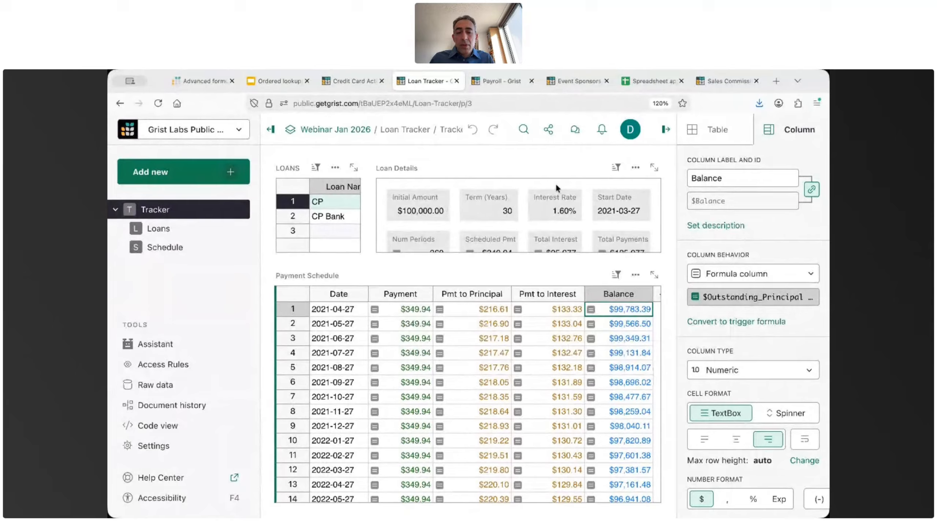
click(665, 129)
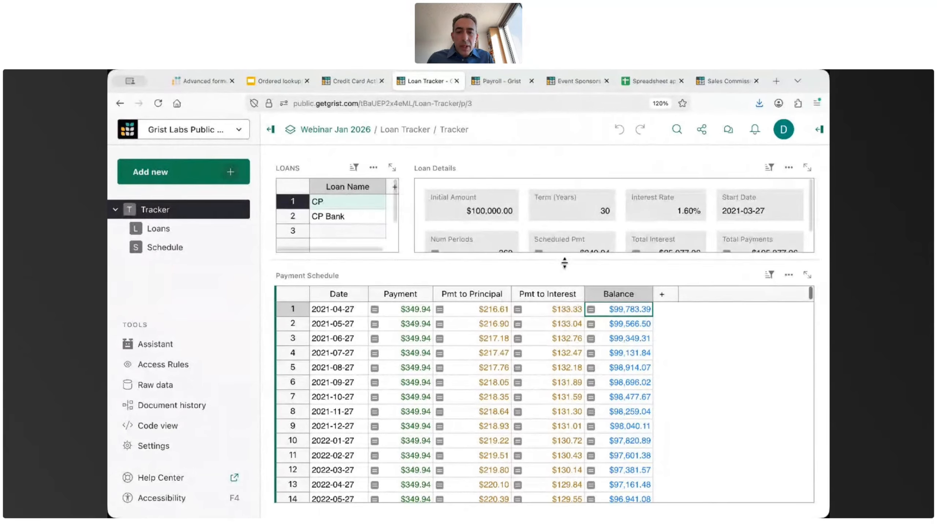
drag(564, 263, 564, 280)
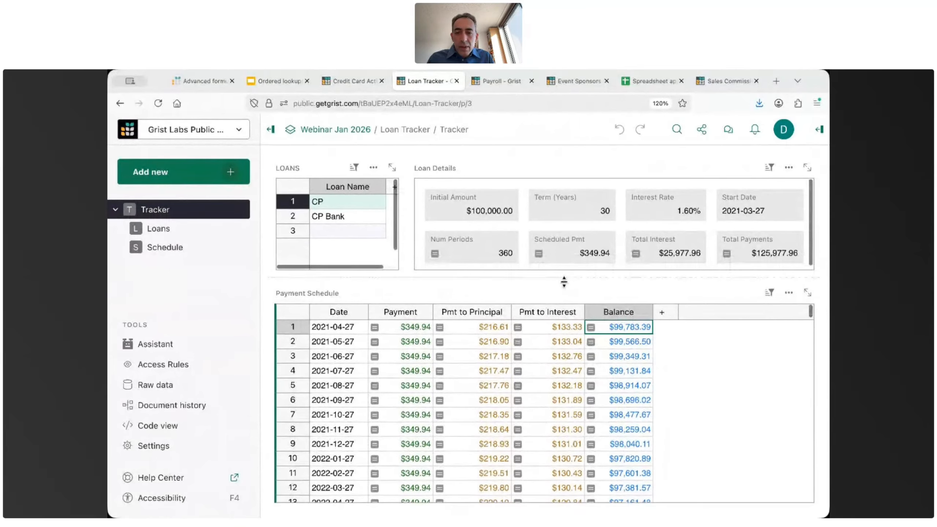
View the details and payment schedule of the CP Bank loan and of the CP loan in turn
click(349, 216)
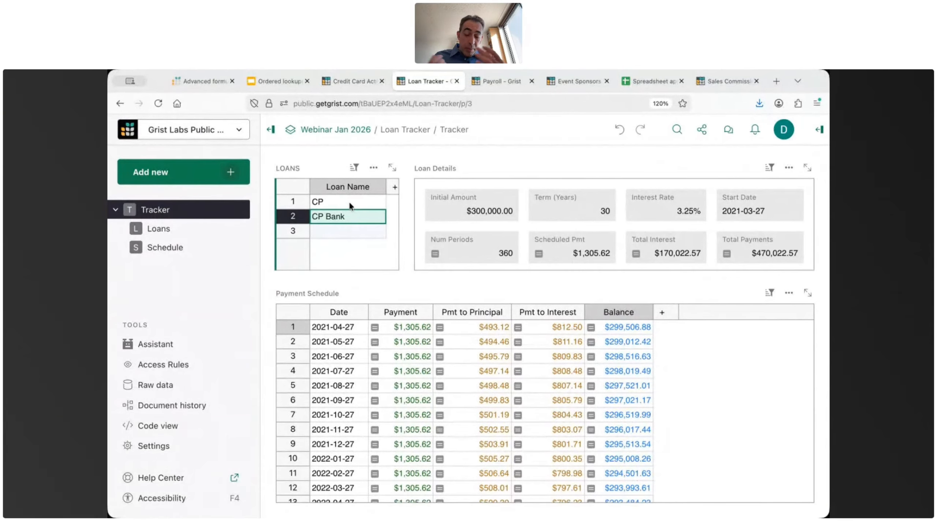
click(349, 200)
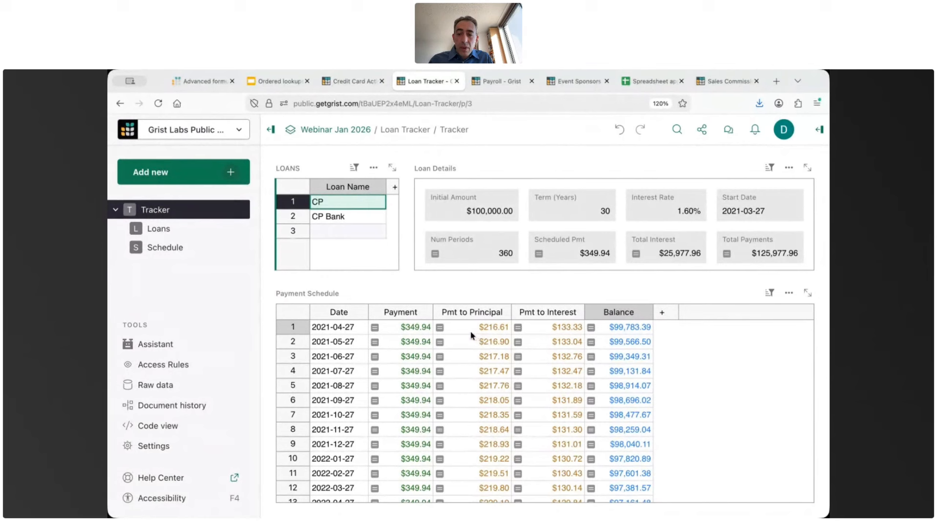
click(417, 328)
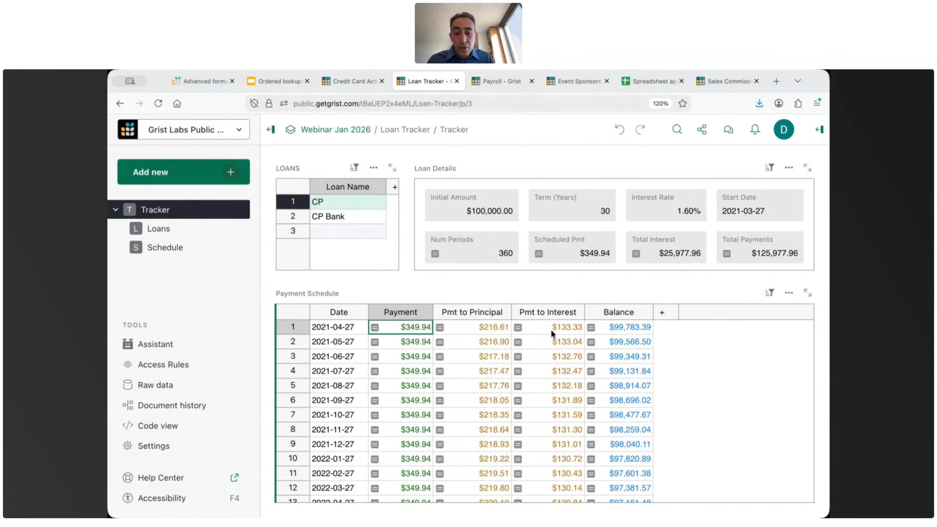
Show the hidden Last column in the Payment Schedule table and widen it to fit the full dates
click(660, 312)
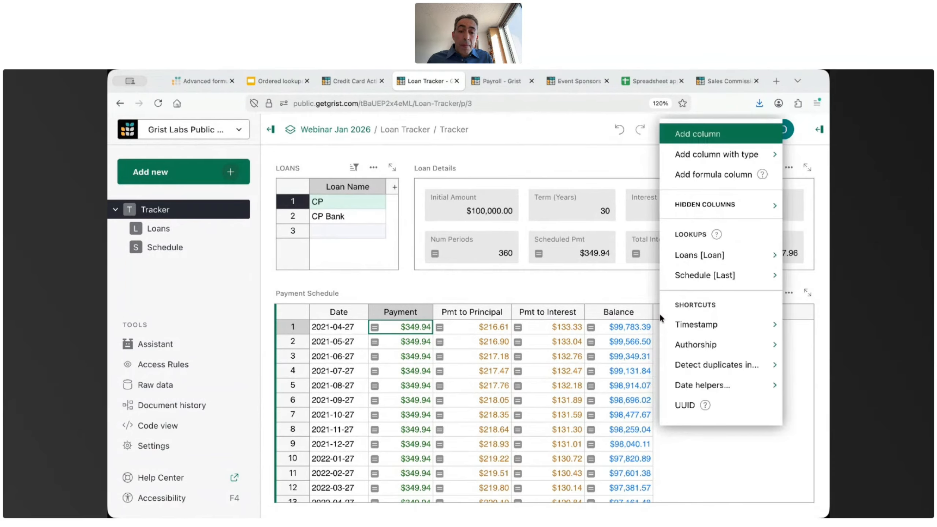
mouse_move(692, 209)
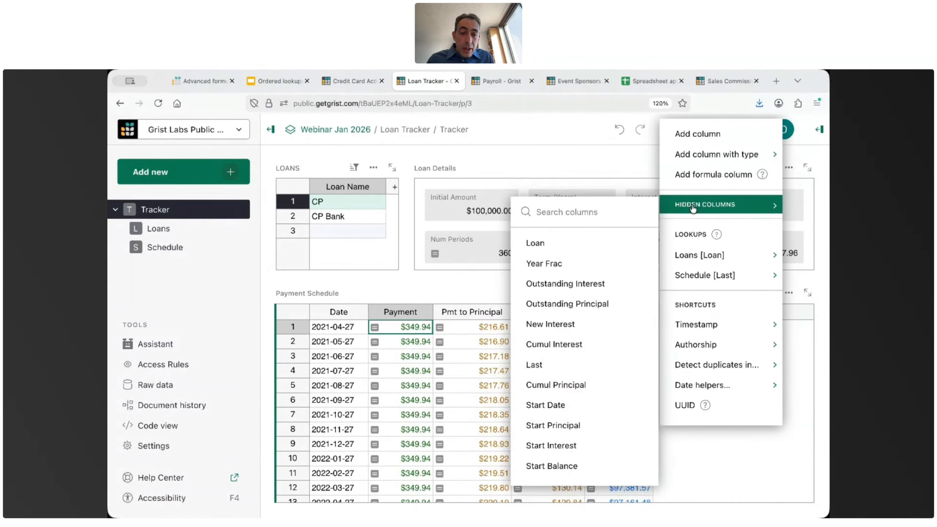
click(549, 365)
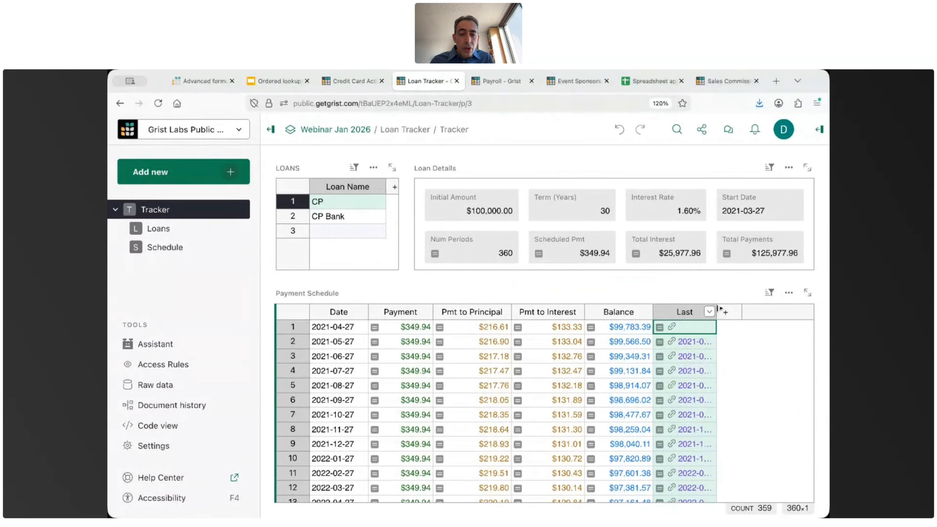
drag(717, 308, 748, 312)
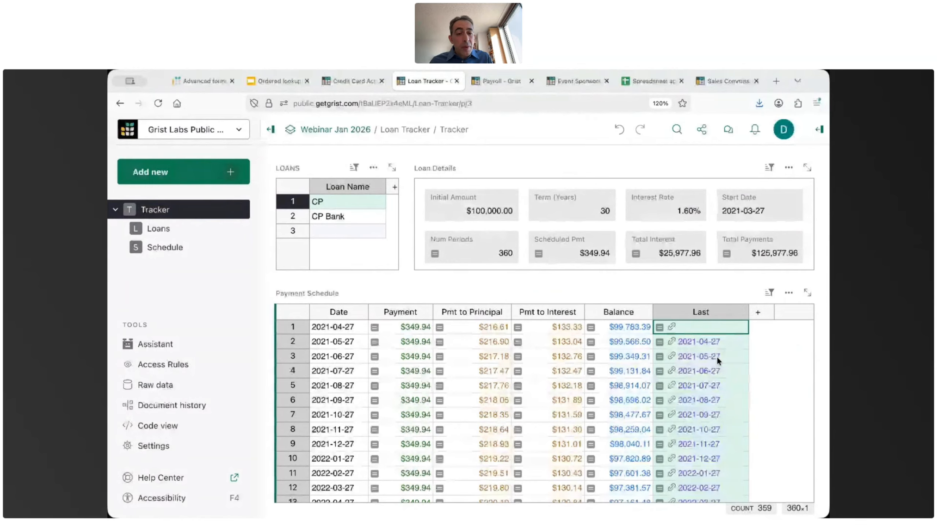
Examine the Last column's PREVIOUS formula grouped by Loan and ordered by Date, leaving it unedited
double_click(728, 342)
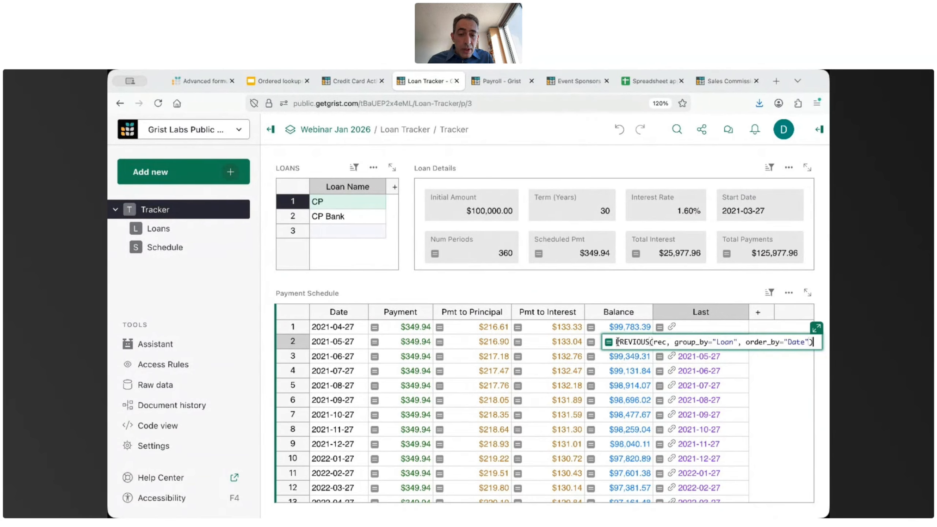
drag(616, 342, 815, 343)
click(814, 343)
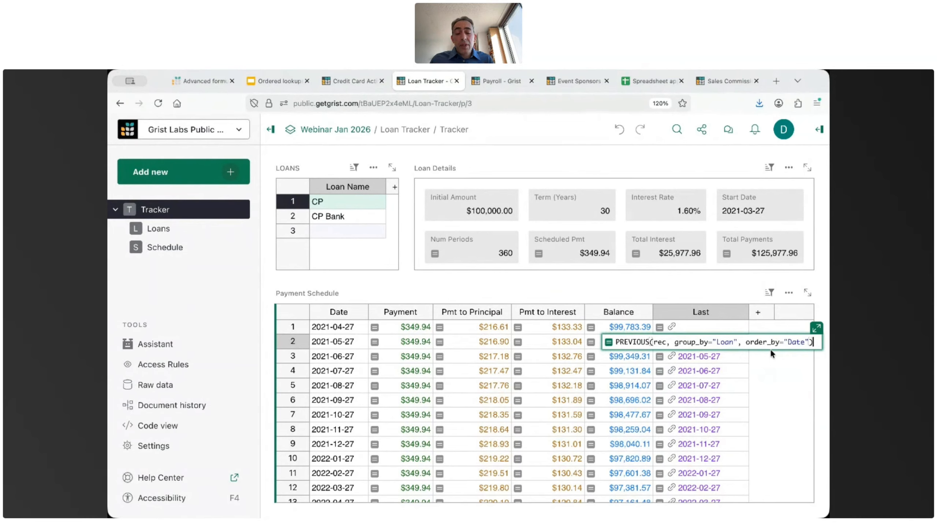
key(Return)
Review the Last column's type and reference settings and check which data table the Payment Schedule is based on
click(721, 312)
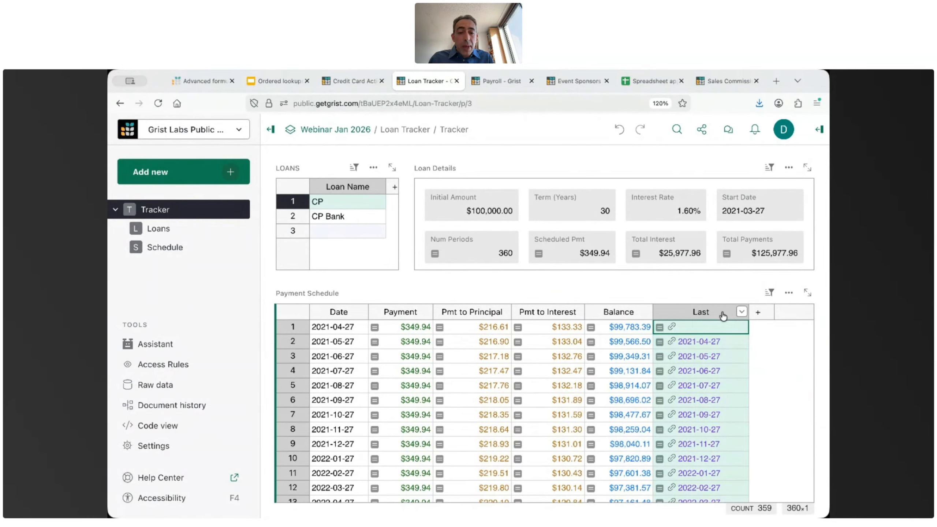
click(820, 126)
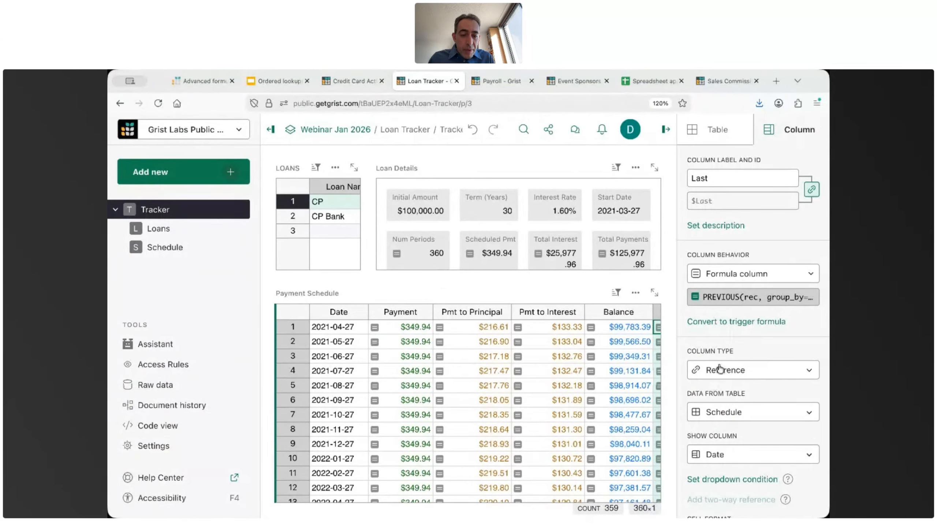
click(302, 293)
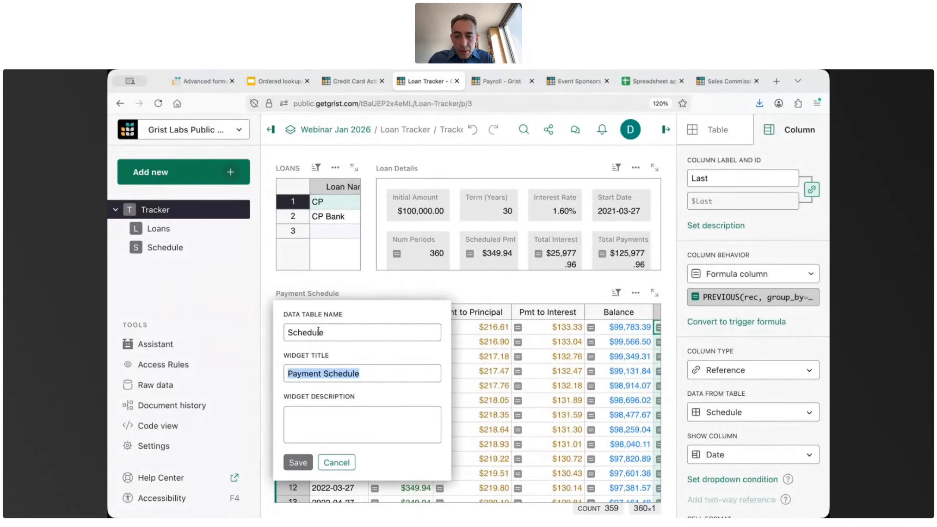
scroll(583, 370, right, 5)
click(606, 340)
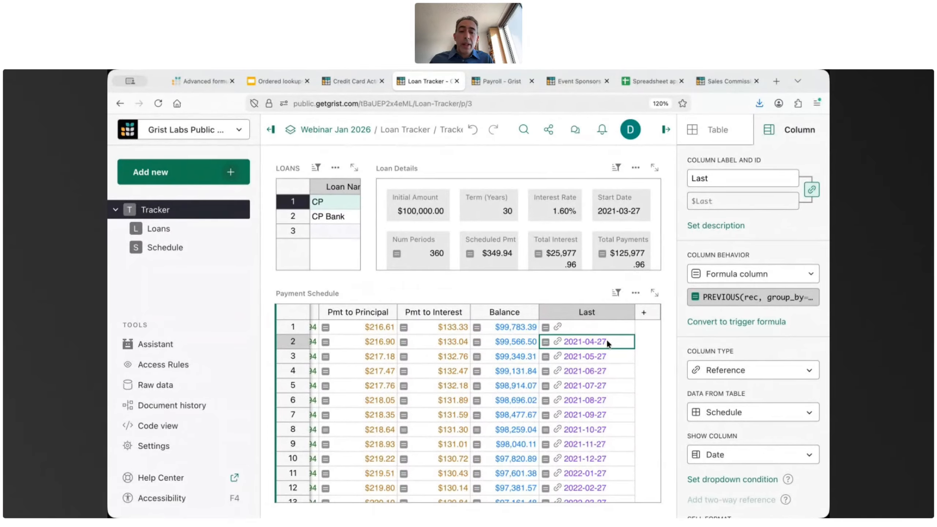
Show the hidden Start Principal column in the Payment Schedule table
click(644, 311)
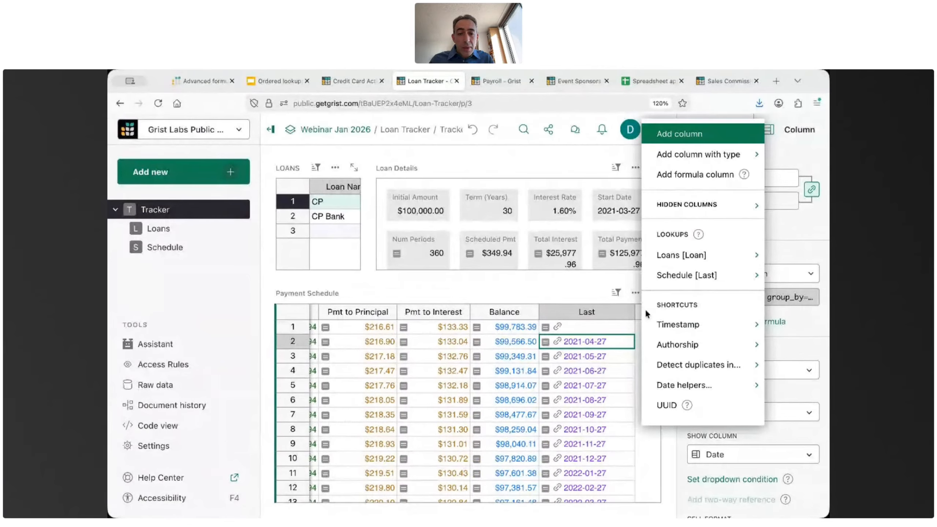
mouse_move(701, 213)
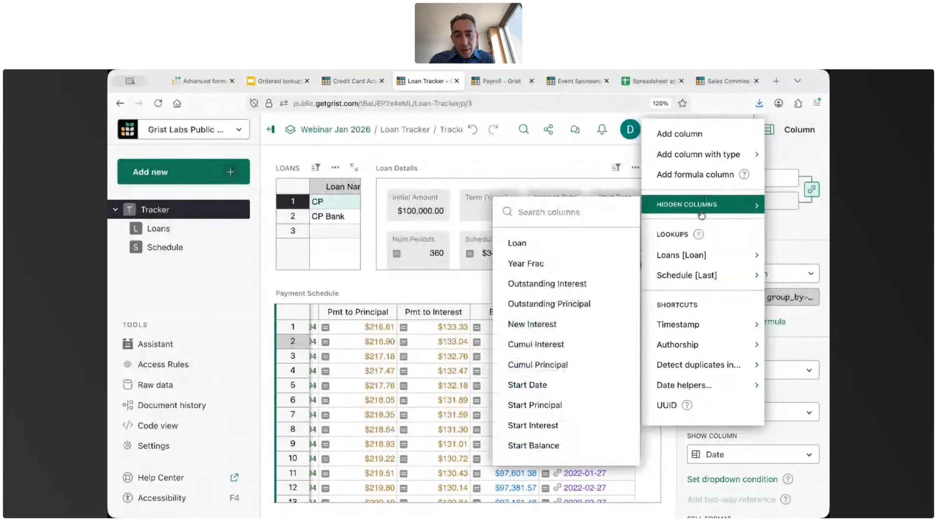
click(545, 406)
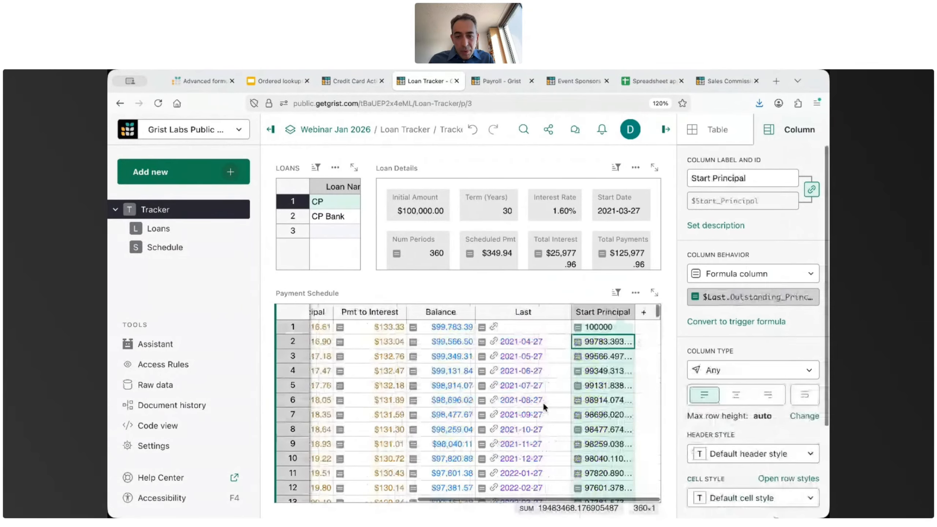
Examine the Start Principal formula's $Last.Outstanding_Principal and $Loan.Initial_Amount parts, and select the loan's Initial Amount field for comparison
double_click(604, 343)
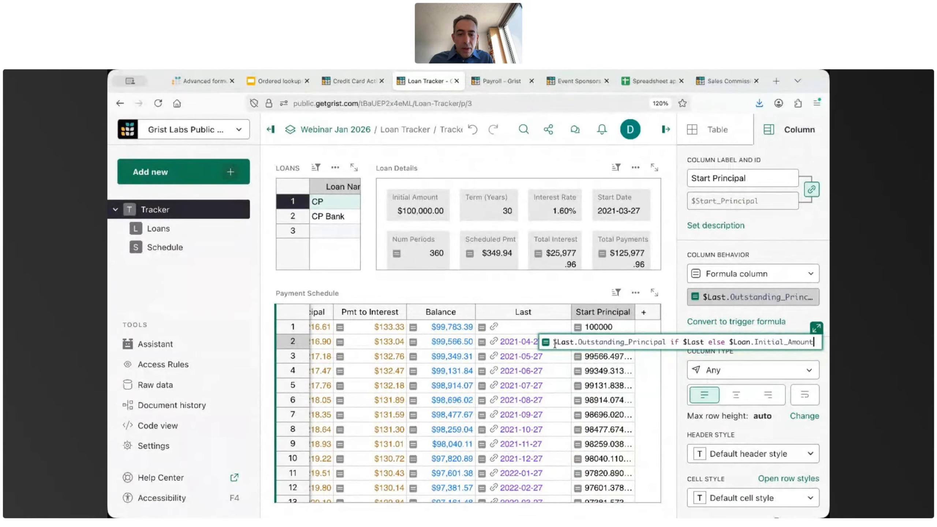
drag(553, 343, 664, 343)
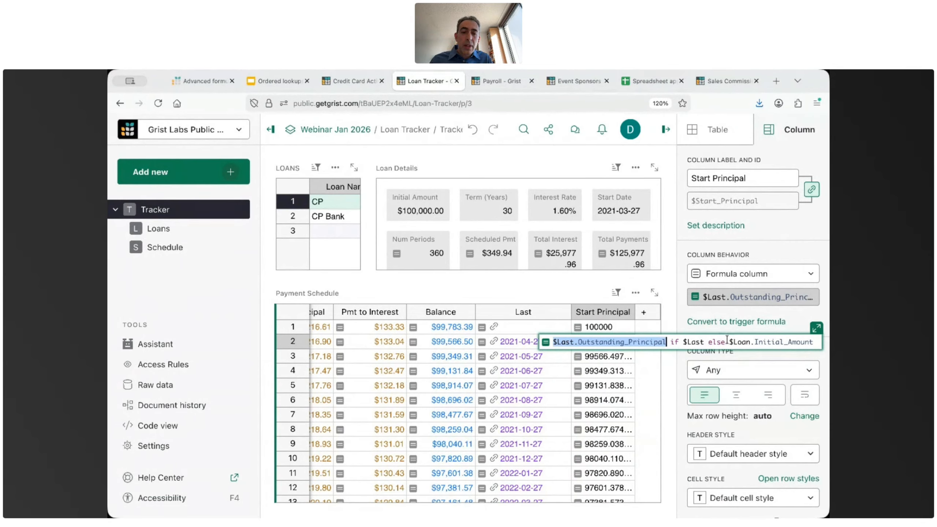
drag(728, 342, 816, 343)
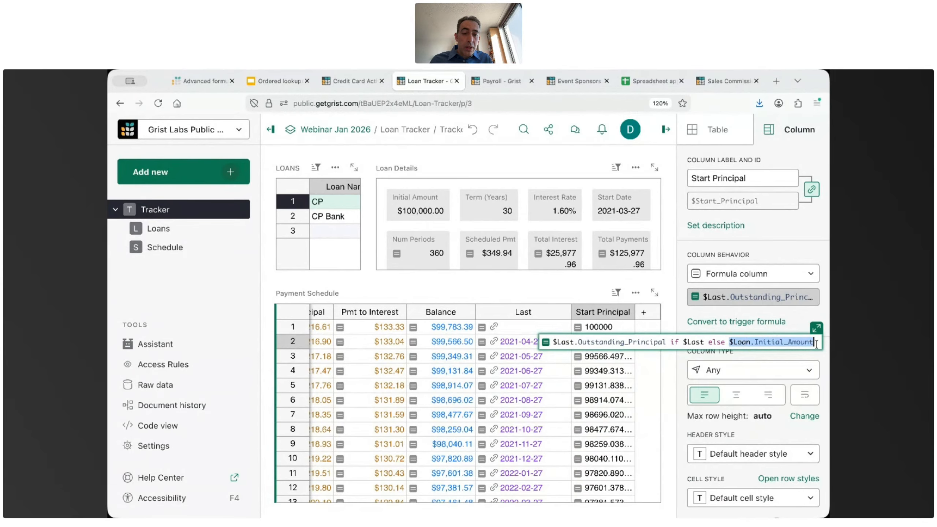
click(416, 213)
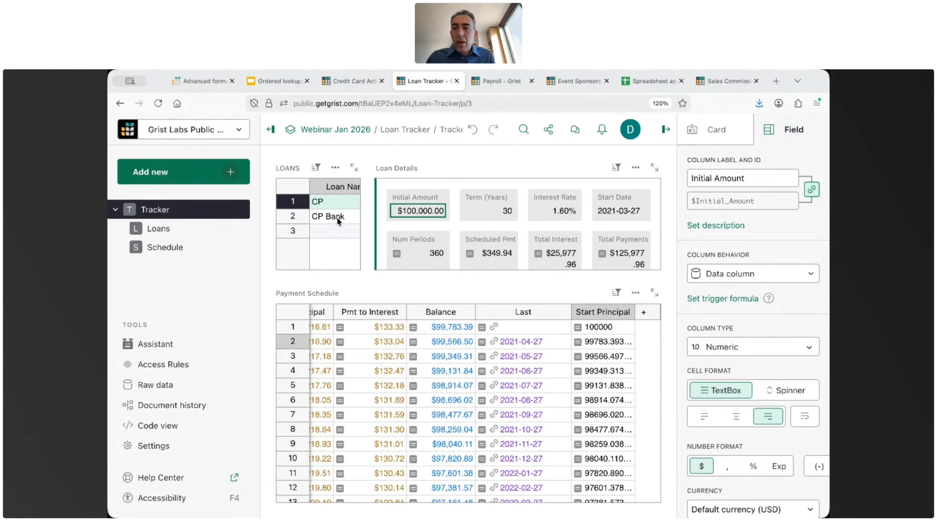
Switch to the Credit Card Activity document and inspect the first Running Balance column's formula, leaving it unedited
click(335, 86)
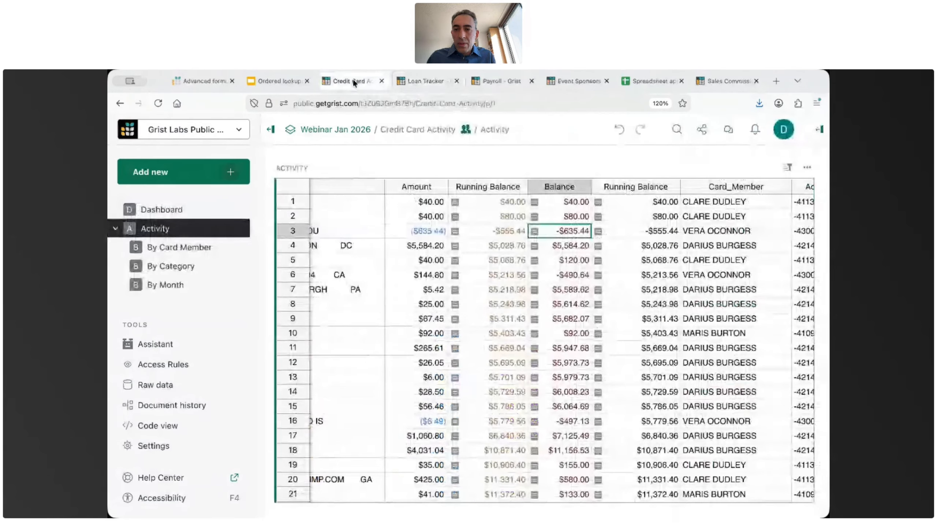
click(494, 230)
key(Return)
key(Escape)
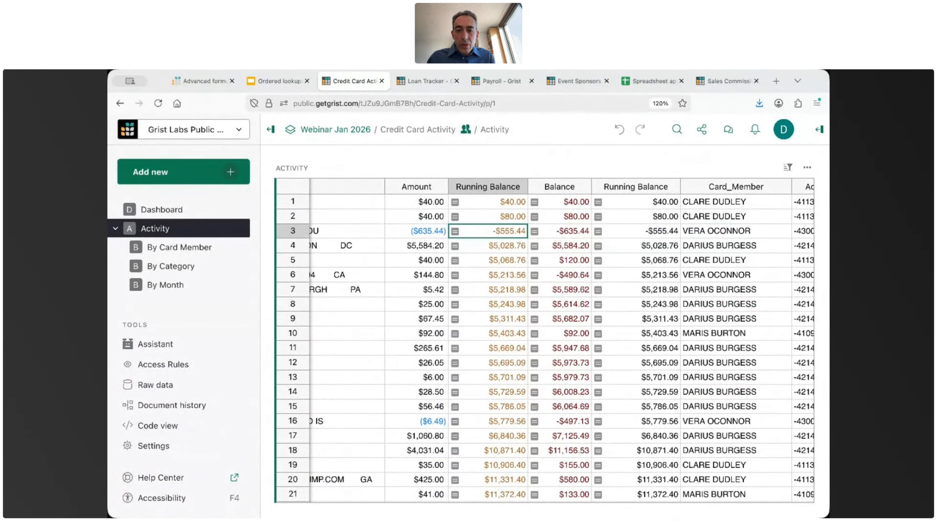
key(Return)
key(Escape)
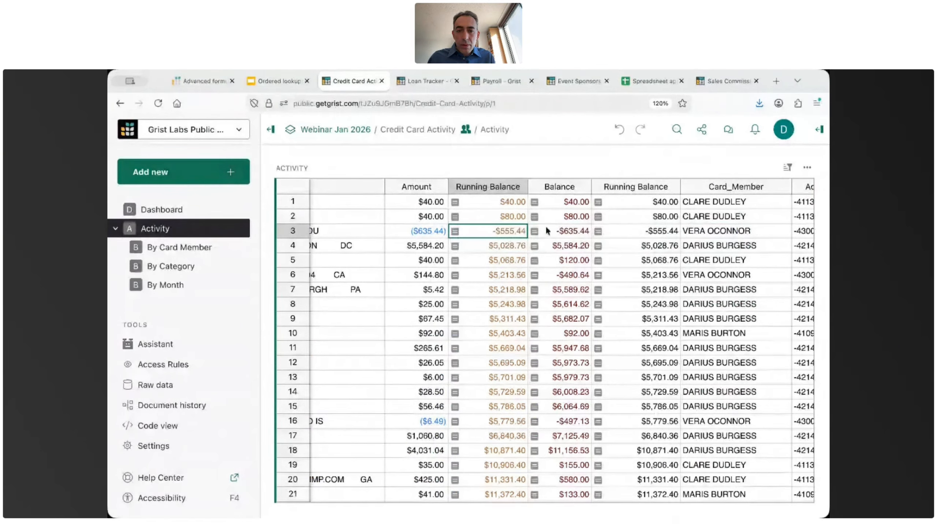
In the Balance column's PREVIOUS formula, try grouping by several columns with group_by=("Card_Member", "Category")
key(Right)
key(Return)
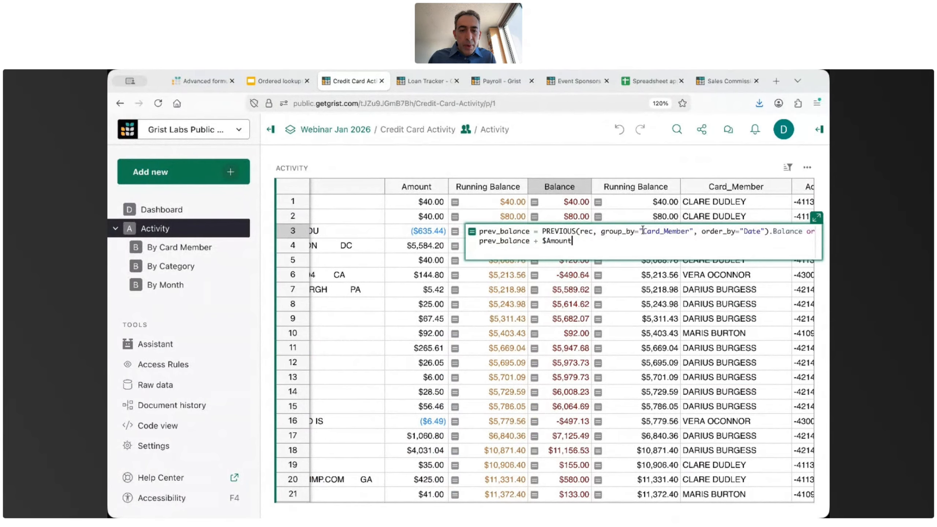
text(()
key(alt+Right)
key(Right)
key(Right)
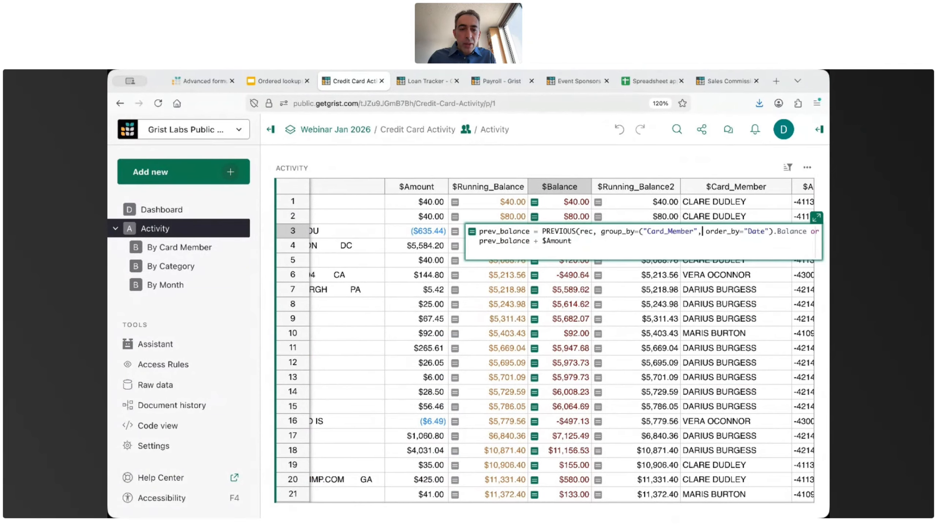
key(Right)
text(, "Cate)
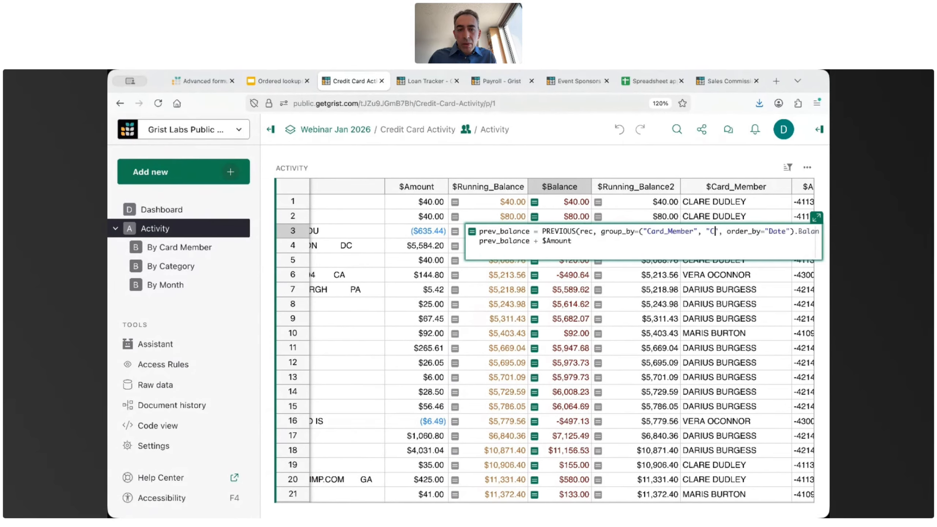
text(gory)
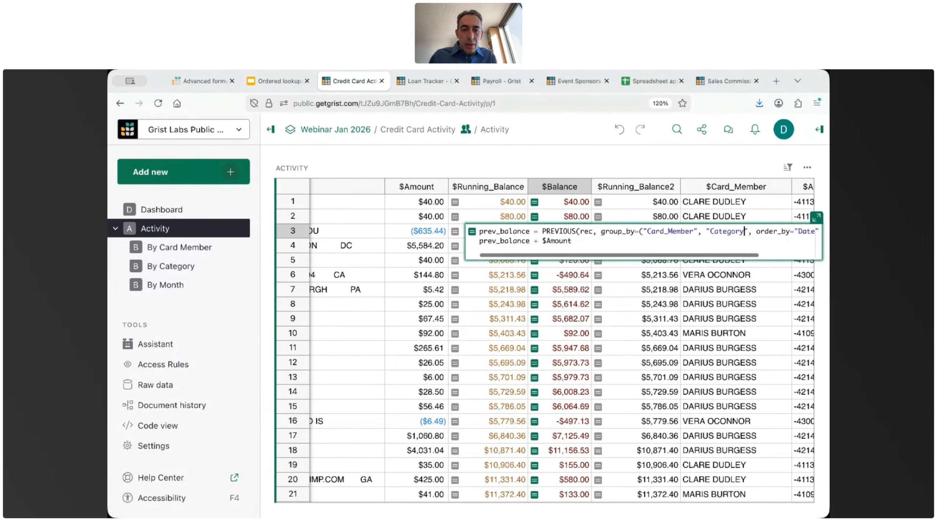
key(Right)
text())
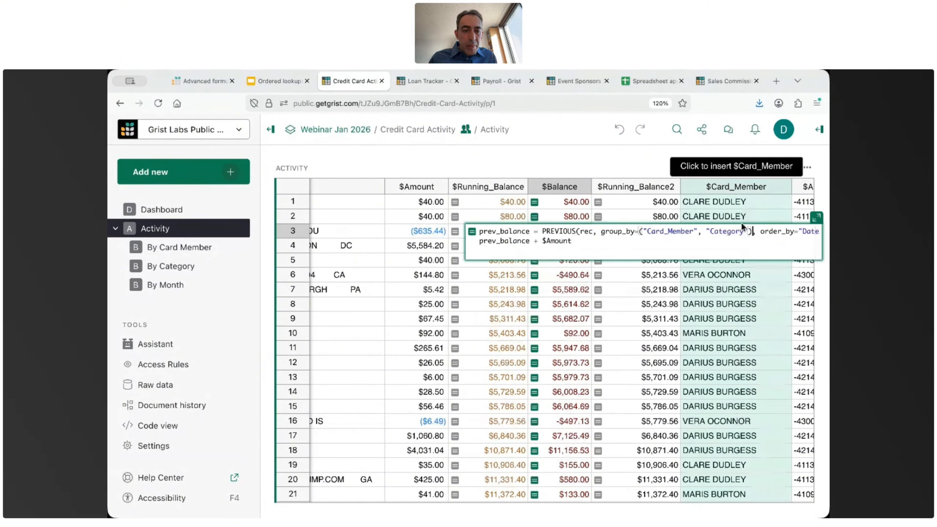
Try ordering the Balance formula by several columns with order_by=("Date", "Amount")
scroll(745, 228, right, 3)
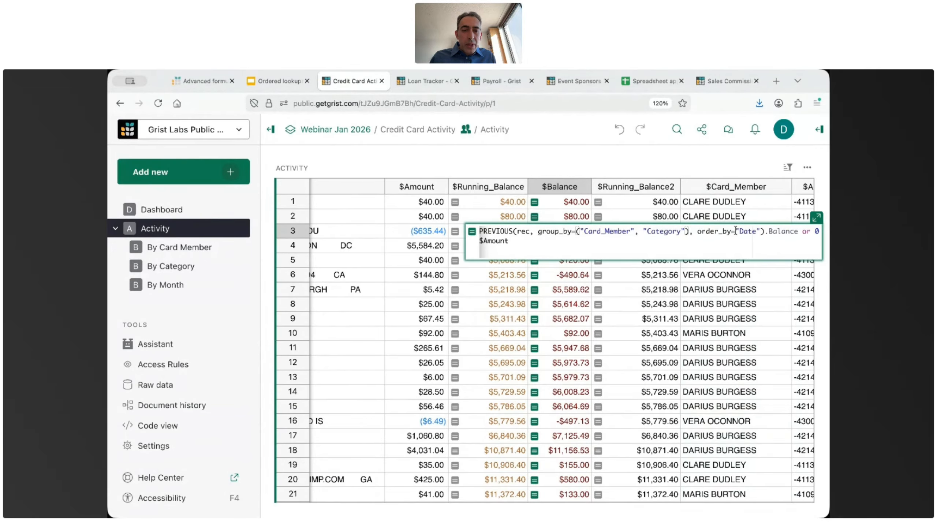
click(735, 230)
text(("Date")
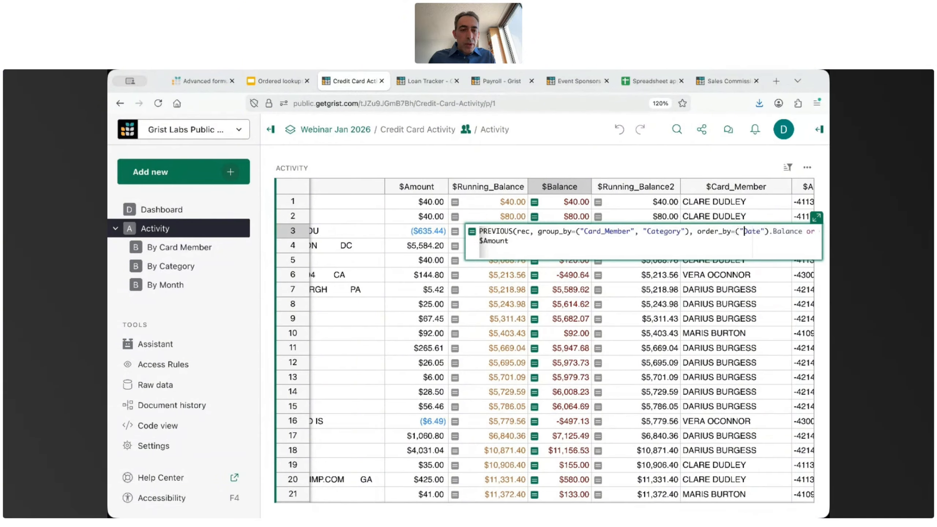
text(, "Amount)
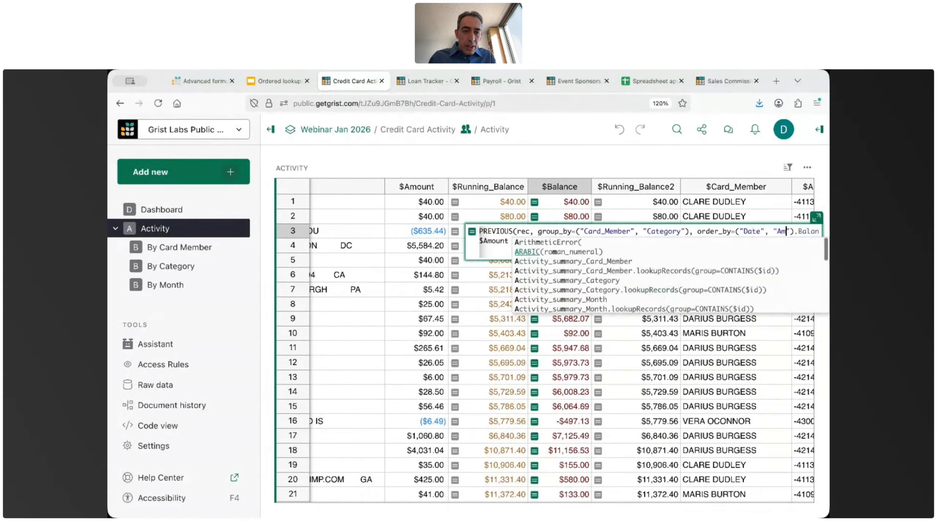
text("))
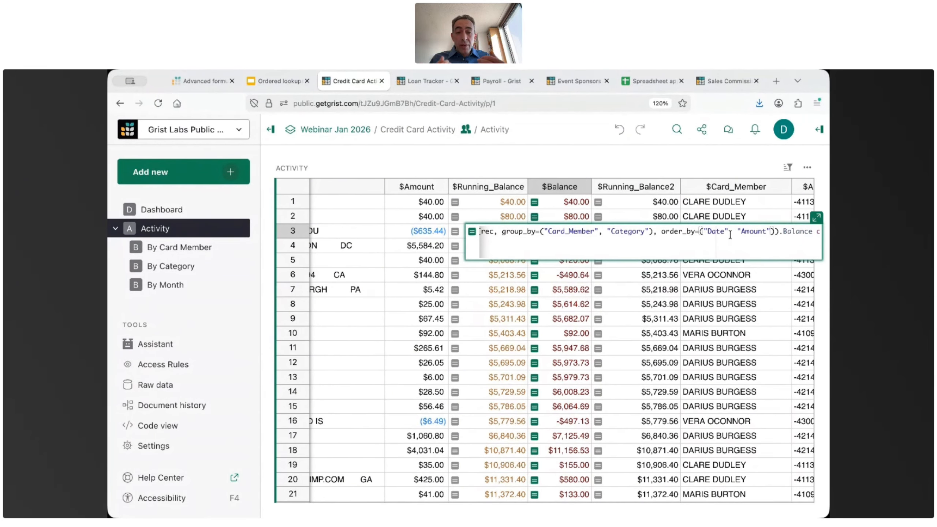
Try the reverse-order prefix in order_by as "-Date" and as "-Amount", and discard all edits to the Balance formula
click(707, 231)
text(-)
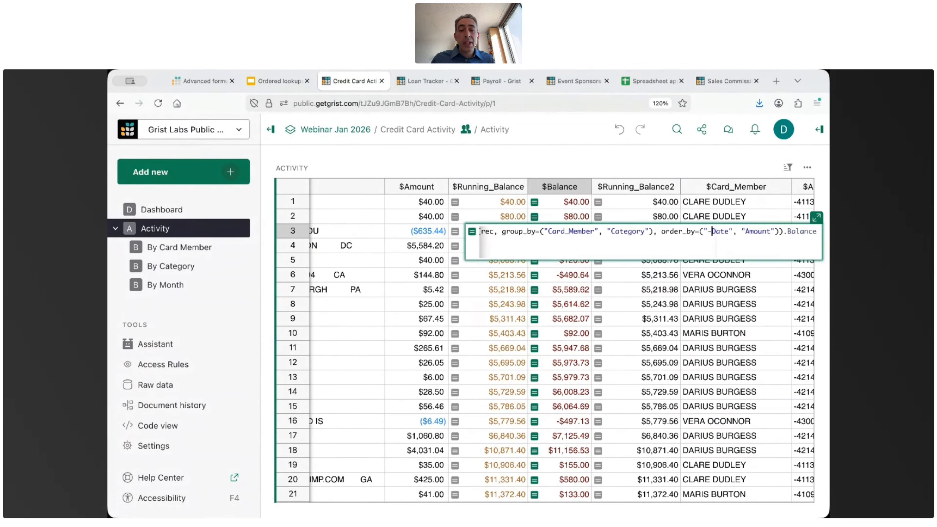
key(BackSpace)
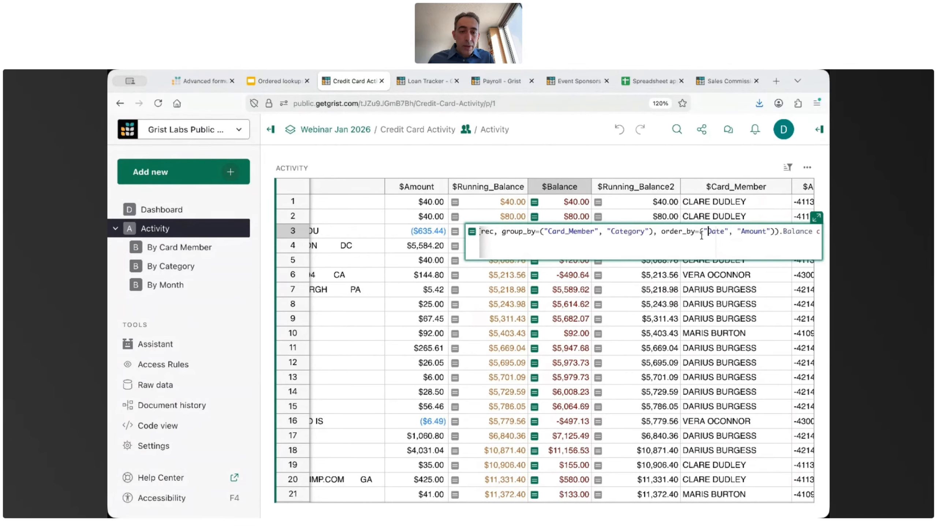
click(741, 231)
text(-)
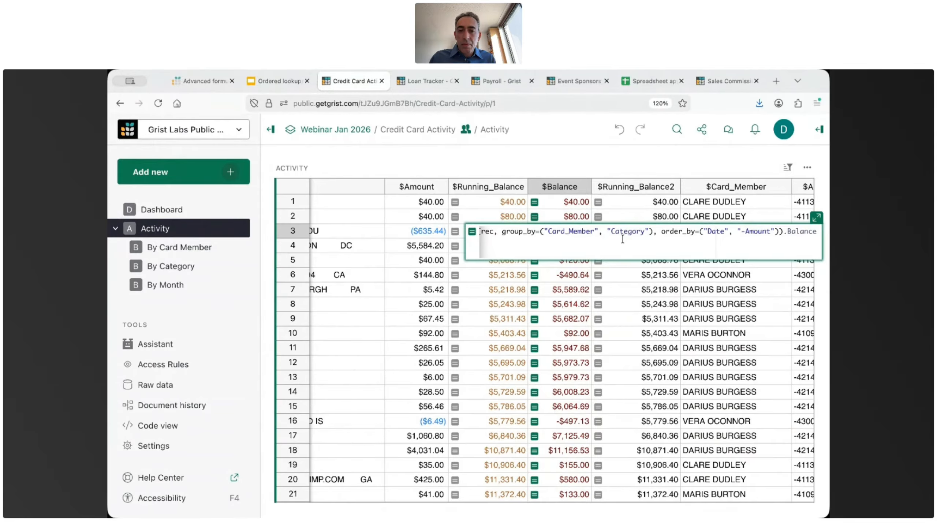
key(Escape)
Open the Grist Help Center at support.getgrist.com in a new browser tab
key(ctrl+t)
text(sup)
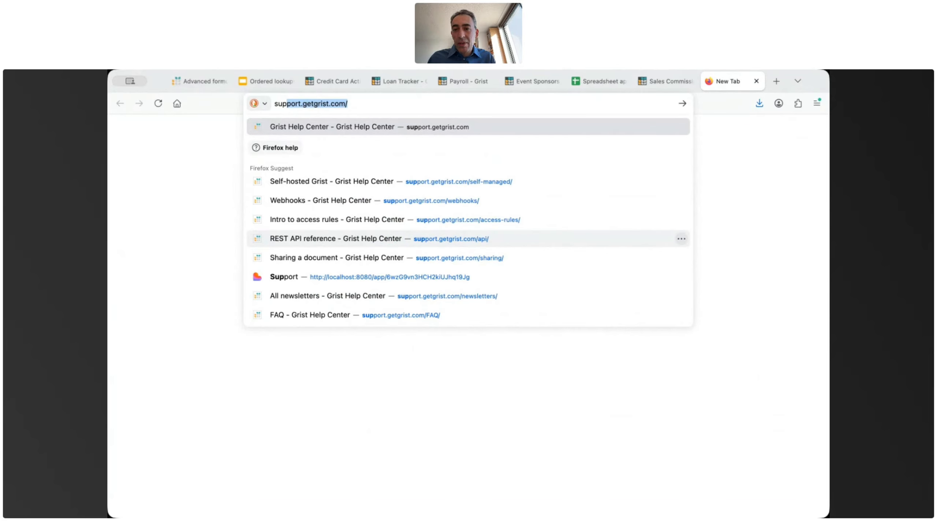
key(Return)
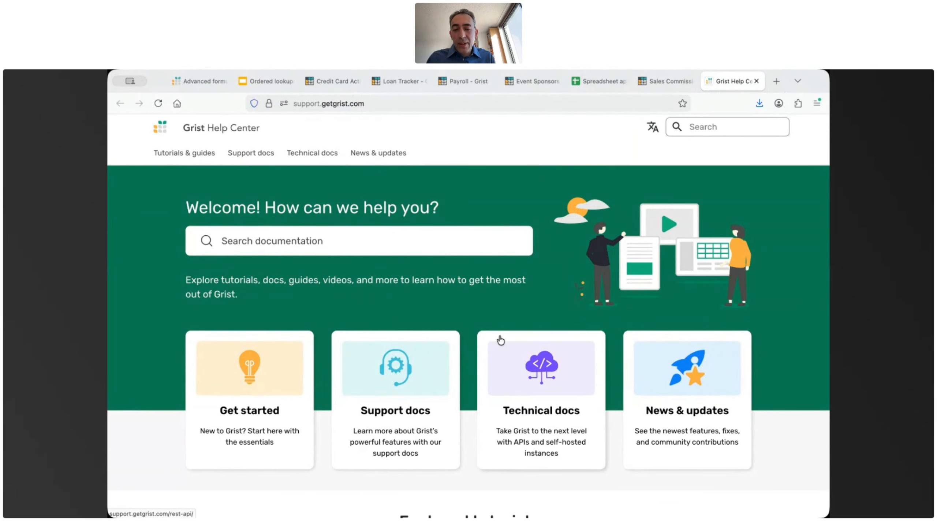
scroll(535, 306, down, 5)
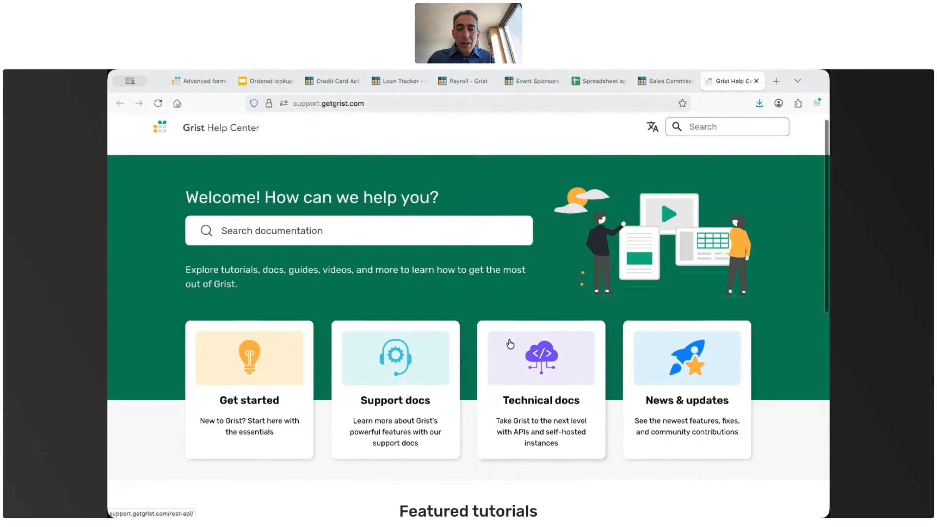
scroll(509, 347, up, 5)
Search the Help Center for lookupRecord and show the full search results
click(692, 129)
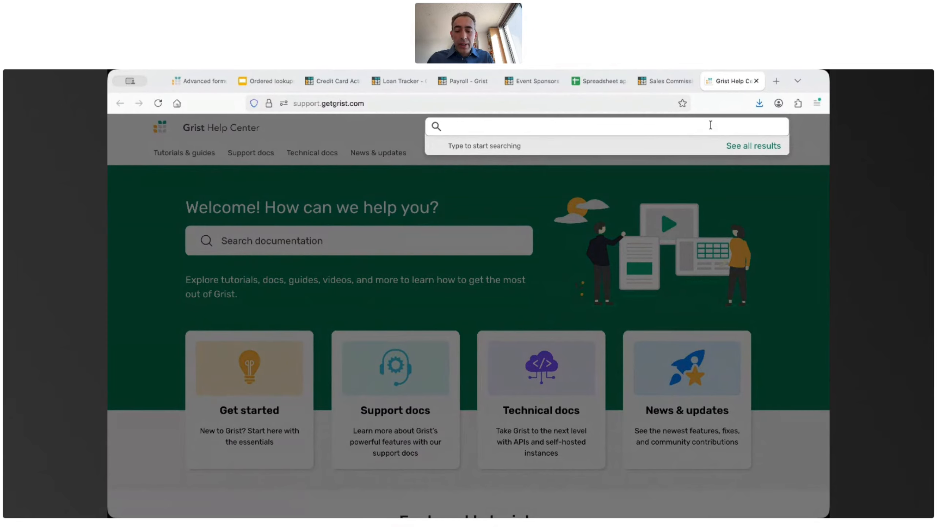
text(lookupR)
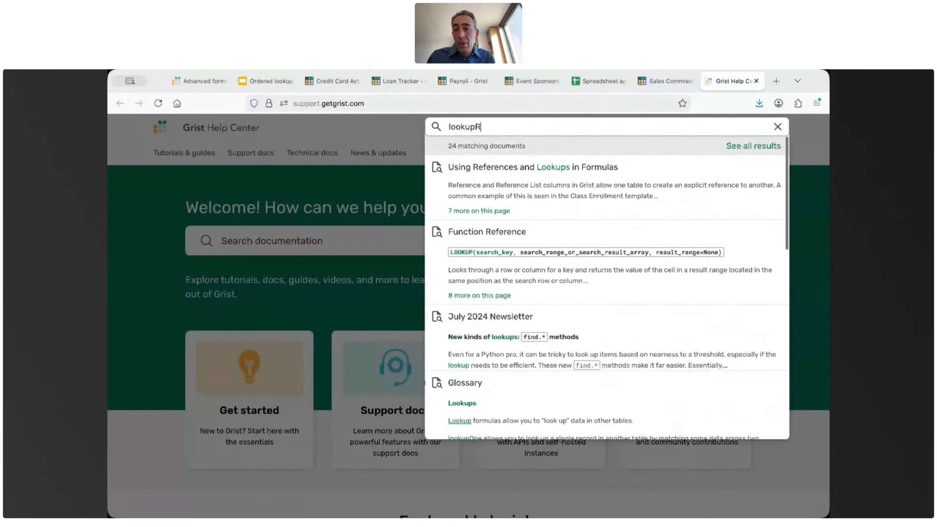
text(ecord)
key(Return)
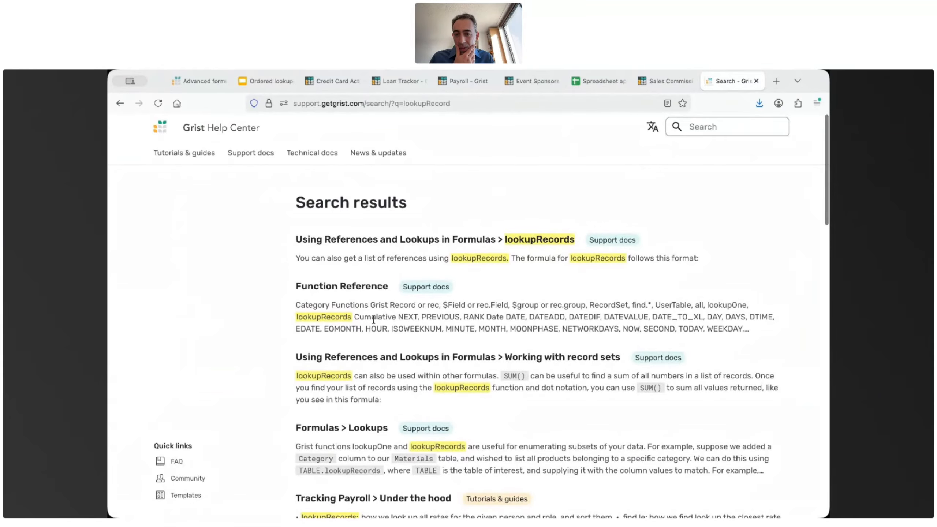
Open the Function Reference from the search results and go to its lookupRecords entry
scroll(373, 265, down, 2)
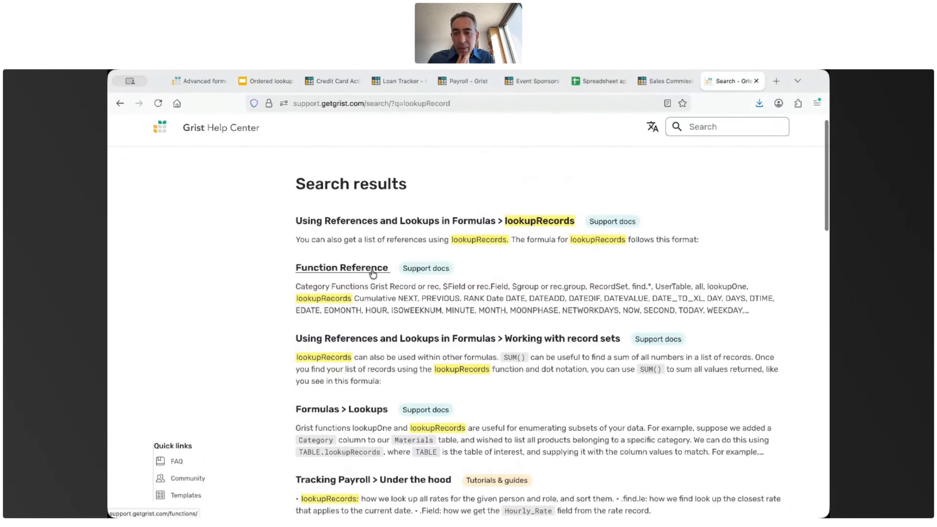
click(373, 265)
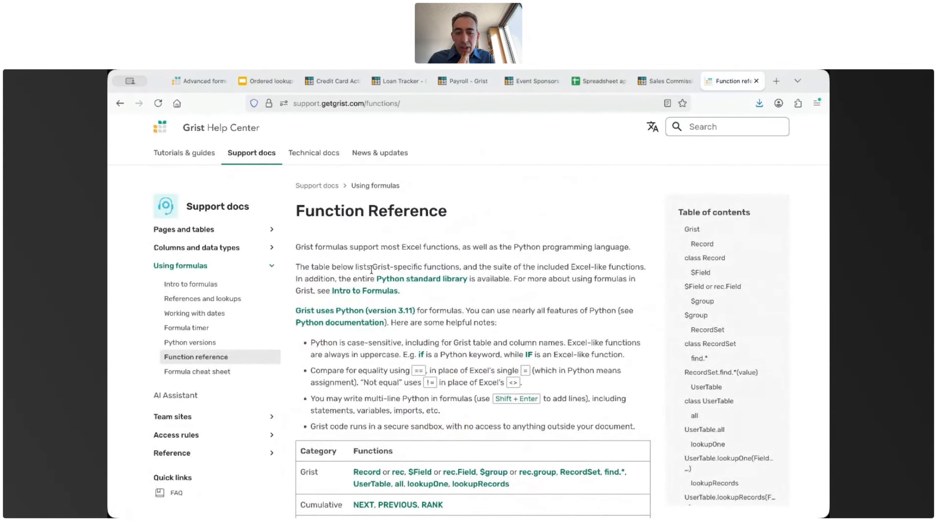
scroll(371, 269, down, 3)
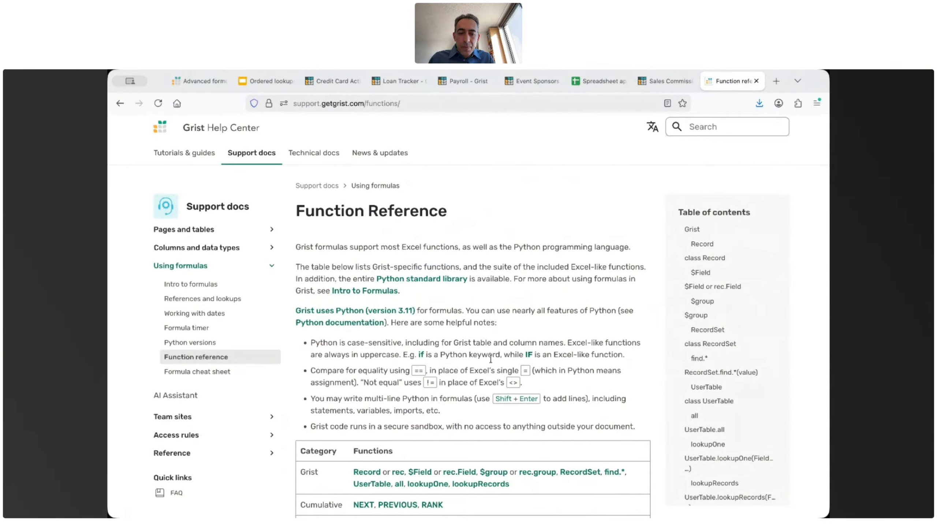
click(715, 445)
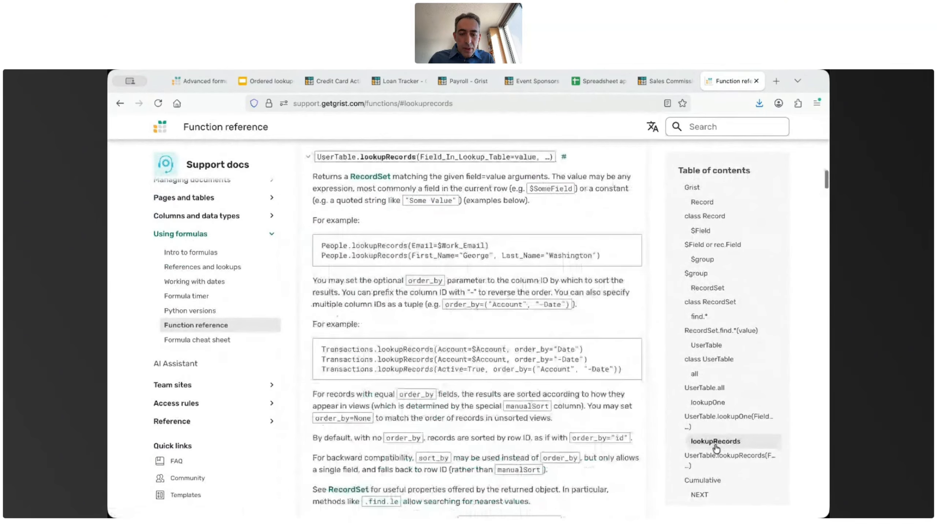
Read the lookupRecords documentation on the order_by parameter and its examples, and select the page's web address
scroll(397, 346, down, 4)
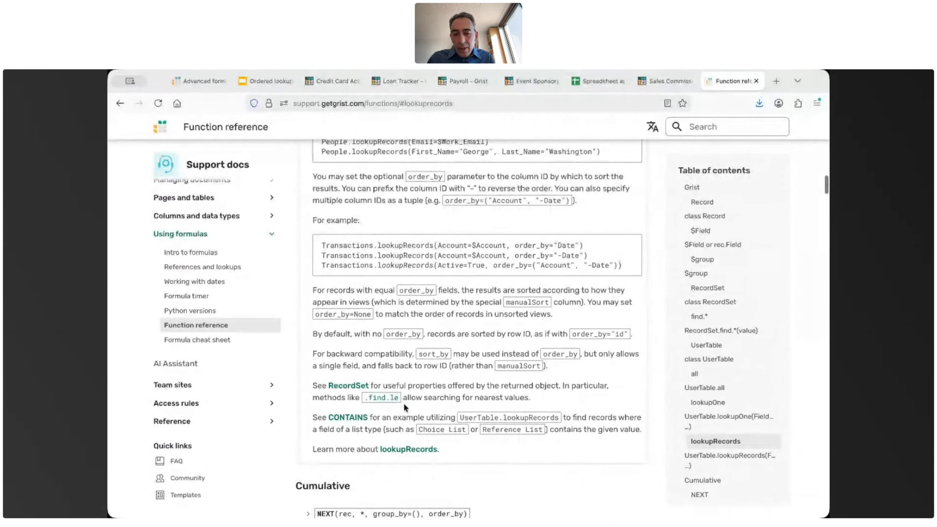
scroll(403, 403, up, 5)
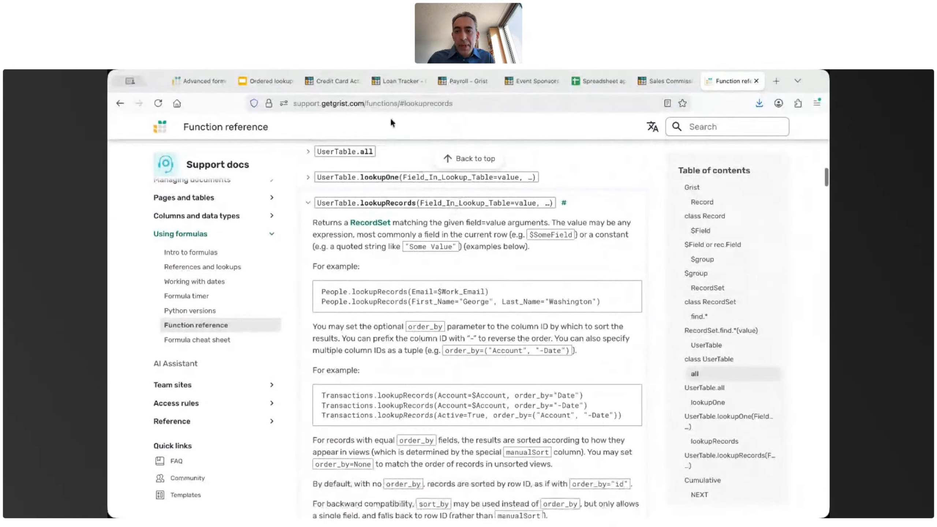
click(332, 103)
key(Escape)
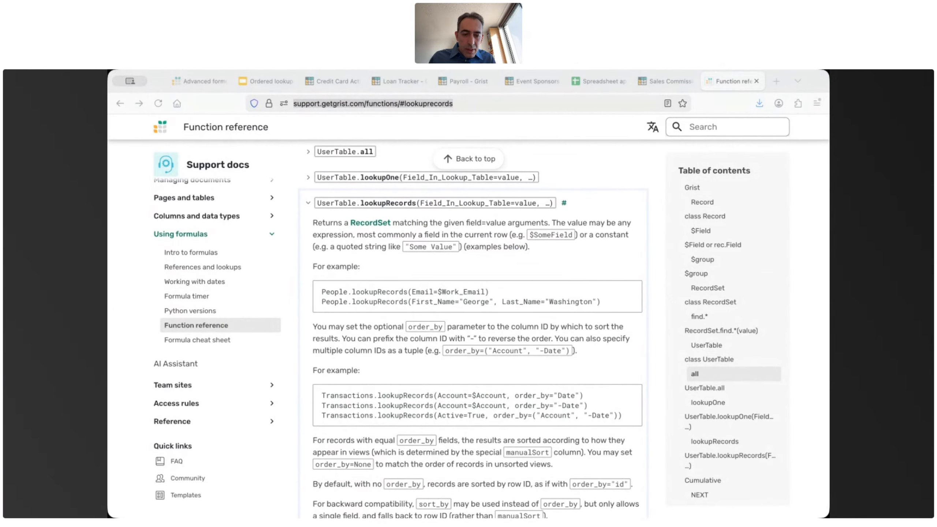
key(super+Tab)
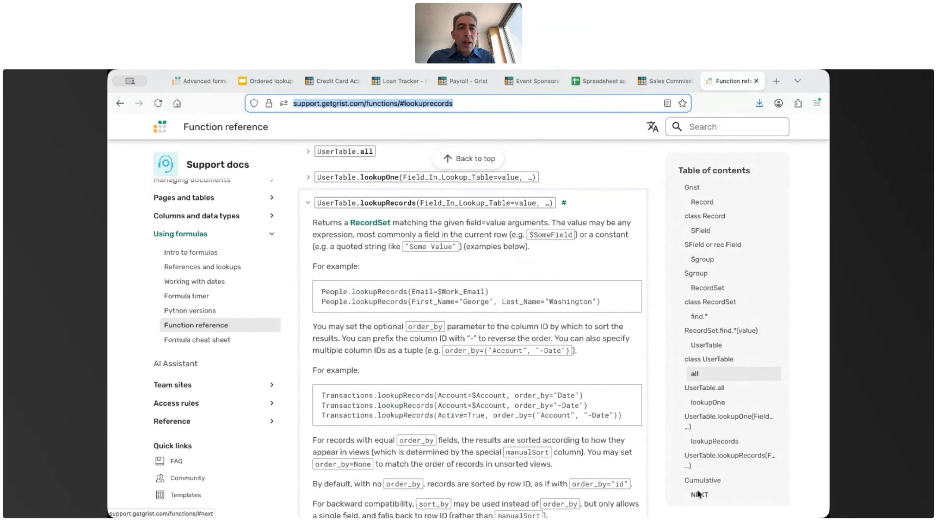
key(super+Tab)
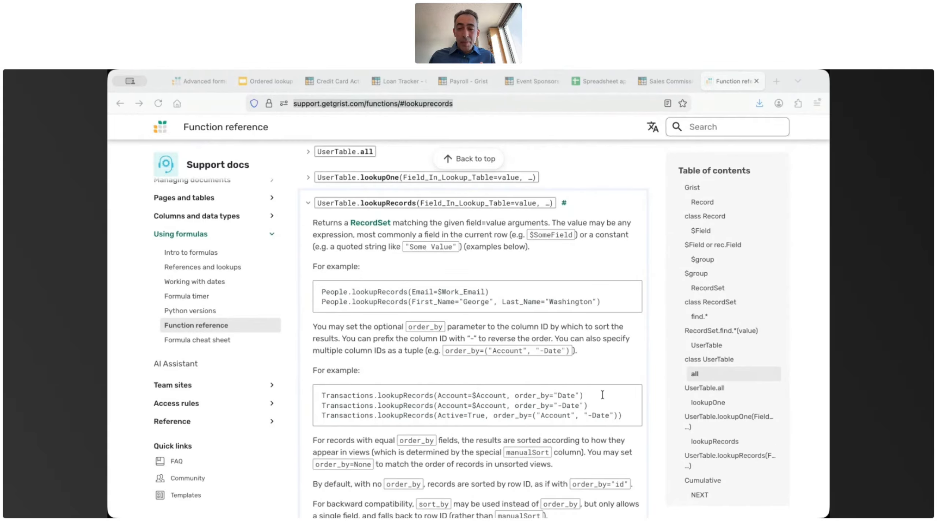
key(ctrl+l)
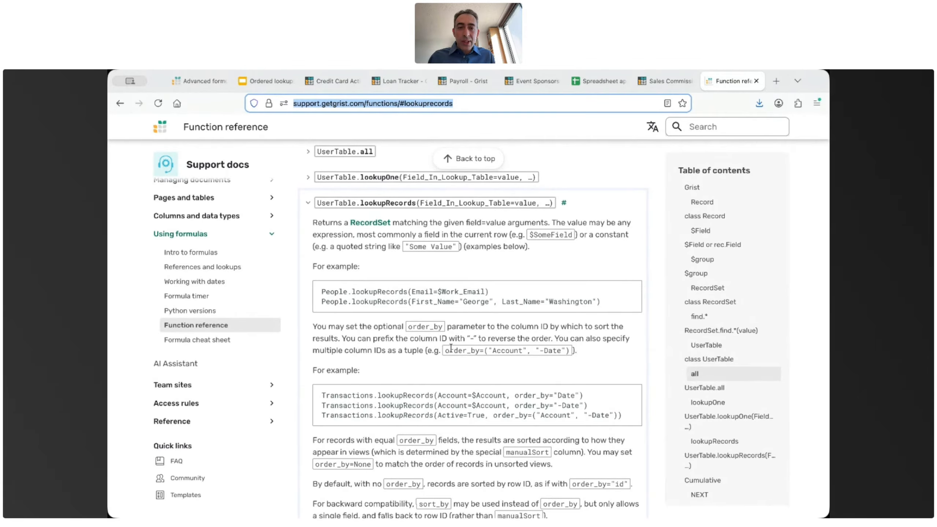
Find "previo" on the Function Reference page, open the PREVIOUS entry, and select its web address
scroll(451, 348, up, 8)
key(ctrl+f)
text(pre)
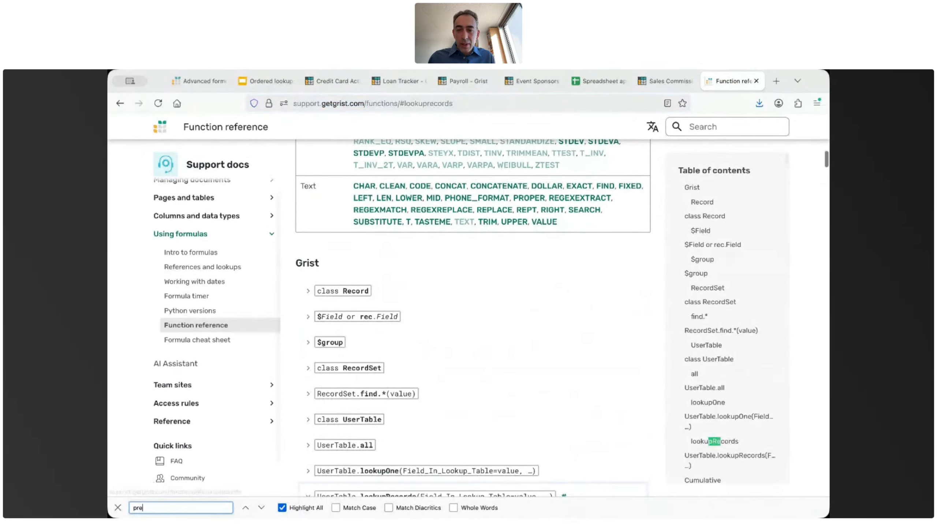
text(vio)
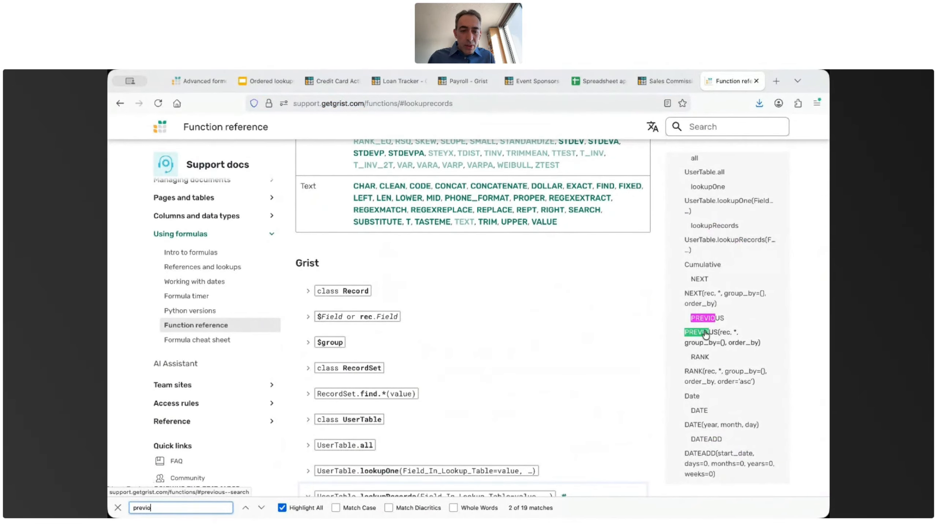
click(705, 334)
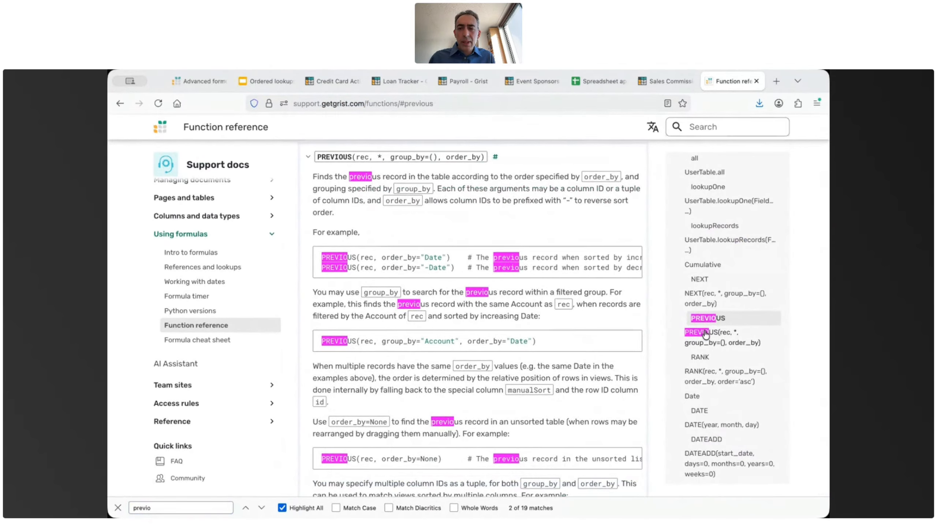
click(320, 103)
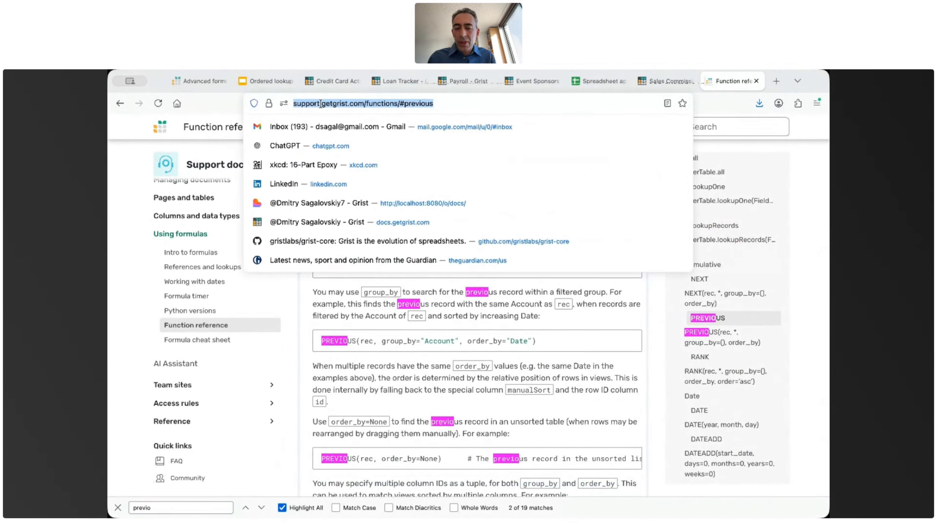
key(super+Tab)
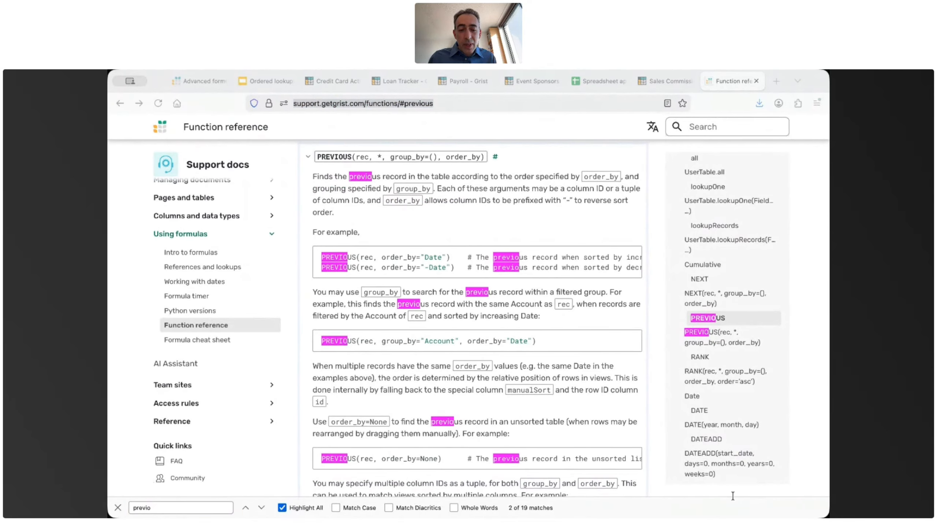
Open the NEXT entry and expand the RANK entry to read their group_by, order_by and order parameters
click(702, 280)
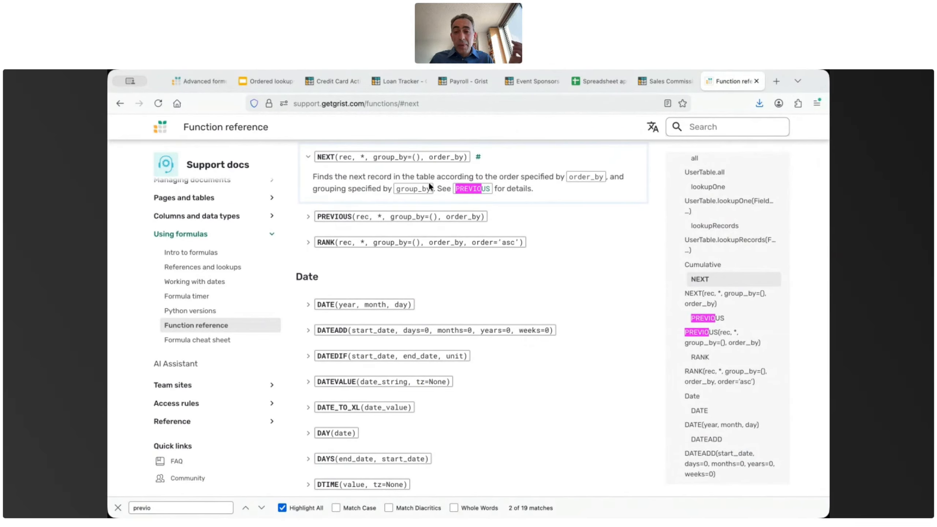
click(332, 243)
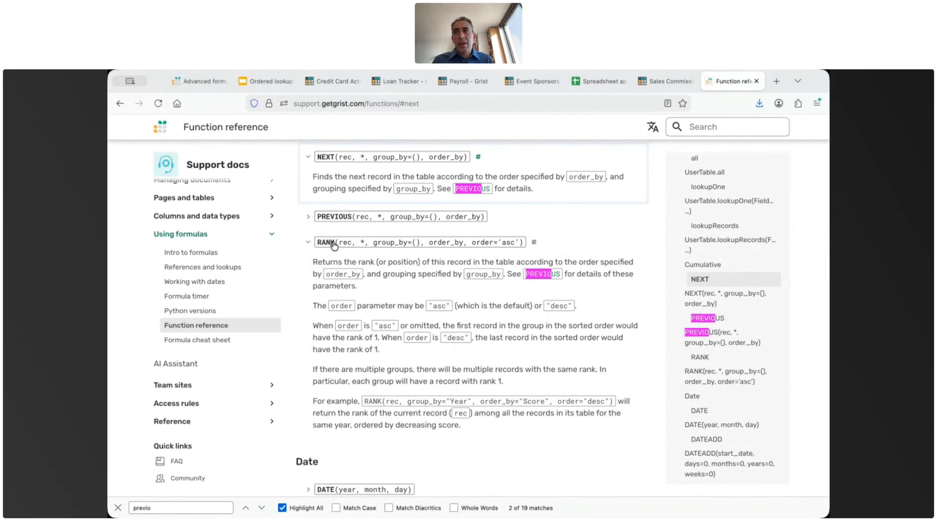
click(334, 244)
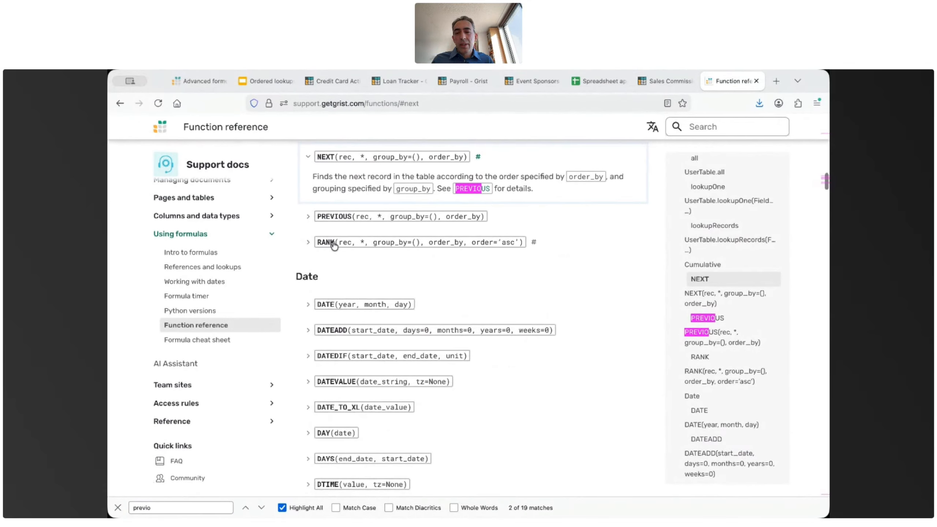
click(333, 244)
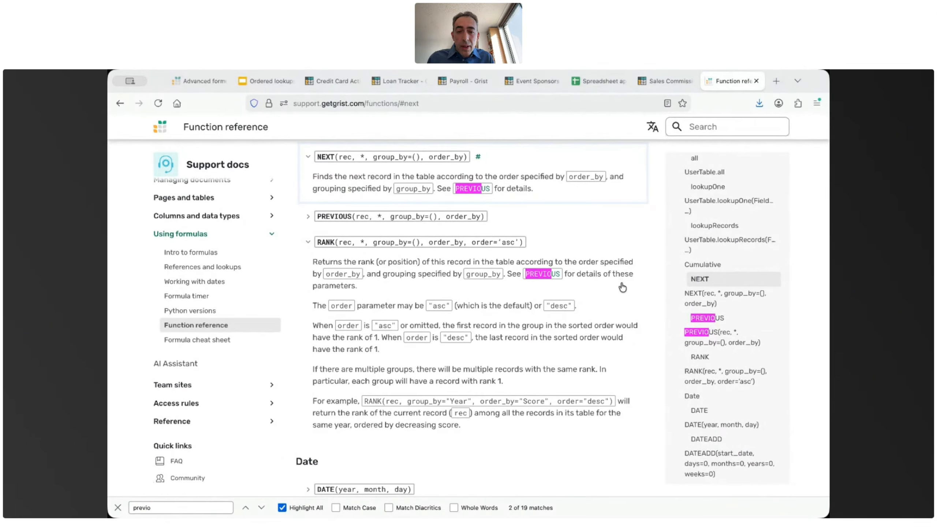
In the Credit Card Activity document's Activity table, delete the Balance column and the duplicate Running Balance column beside it
click(333, 79)
scroll(542, 247, right, 2)
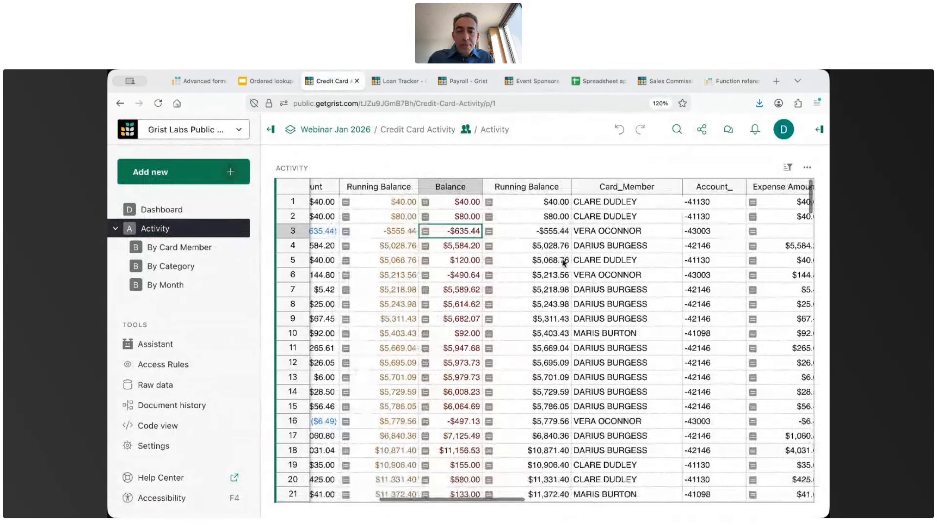
click(465, 218)
key(alt+minus)
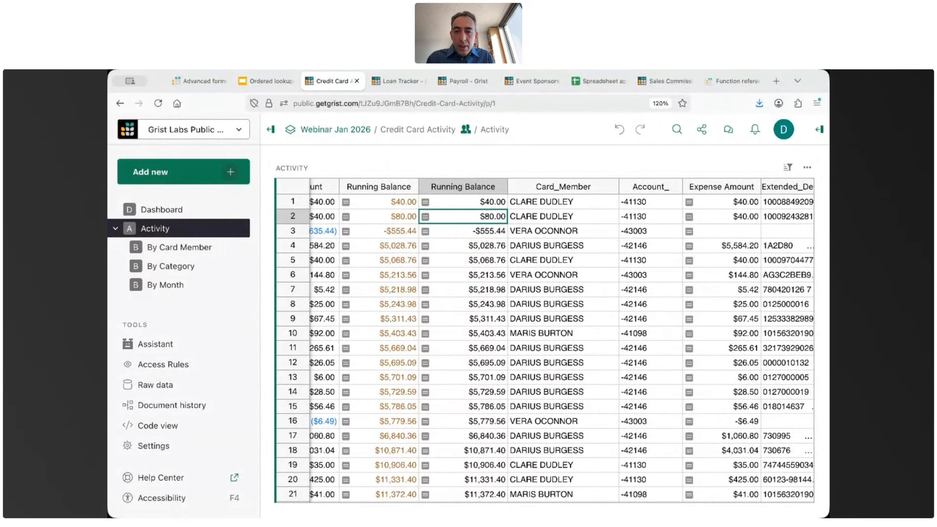
Insert a new column between Running Balance and Card_Member and label it "Is in Top 10?"
key(alt+equal)
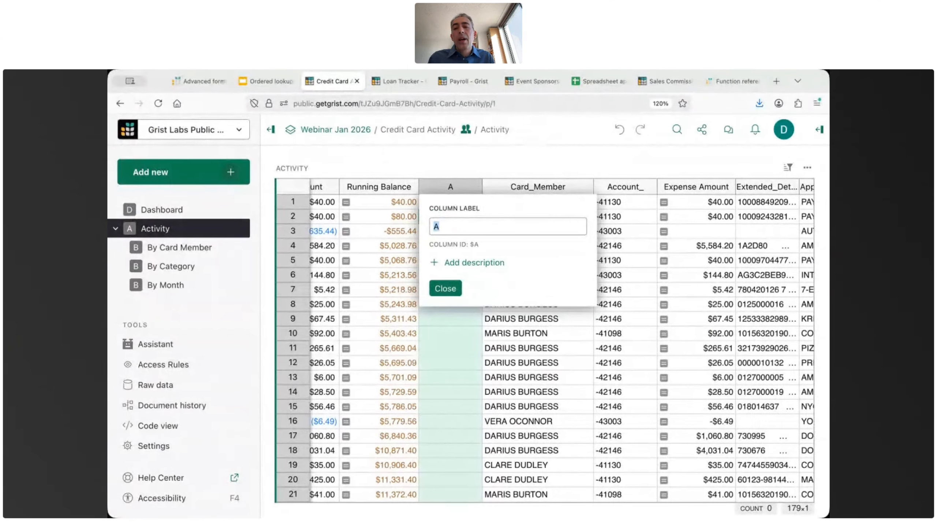
text(Top )
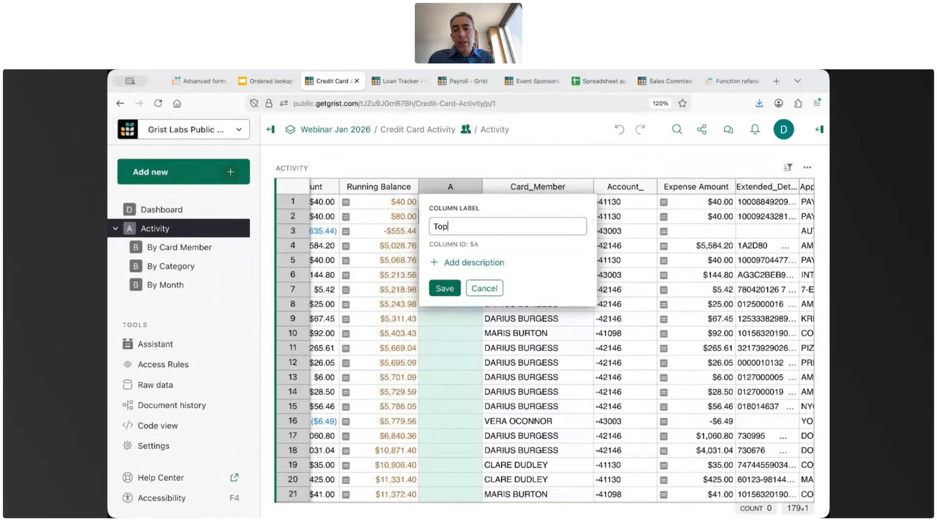
text(10)
key(Home)
text(Is in)
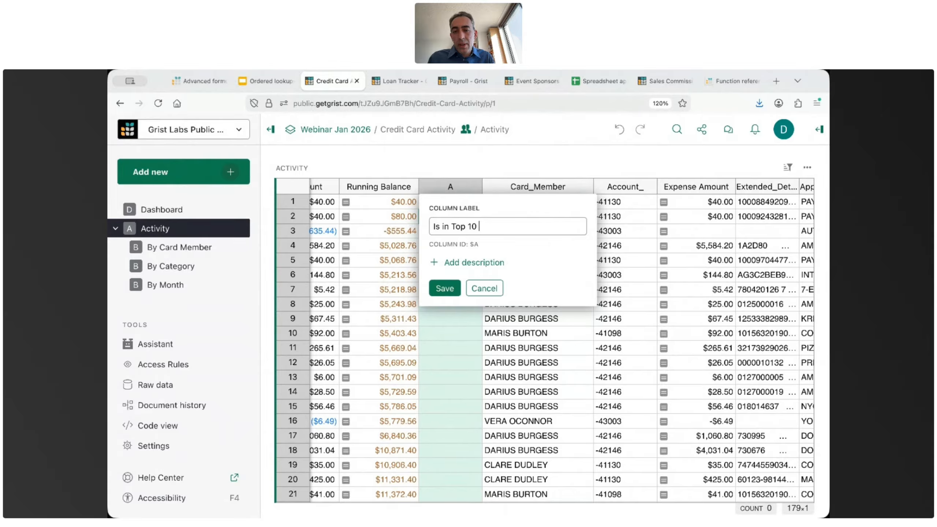
key(Return)
Set the Is in Top 10? column's formula to RANK(rec, order_by="-Amount") <= 10
key(equal)
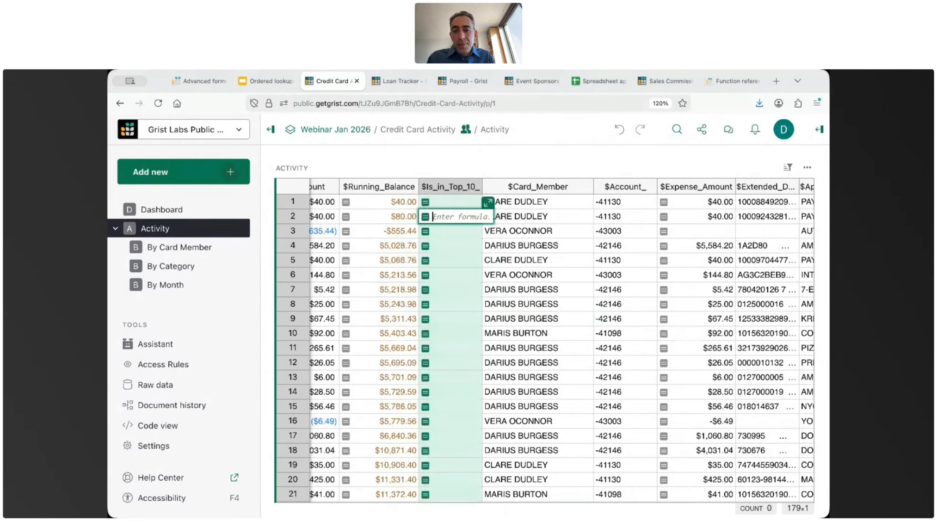
text(RANK(rec, order_by="-Amount") <= 10)
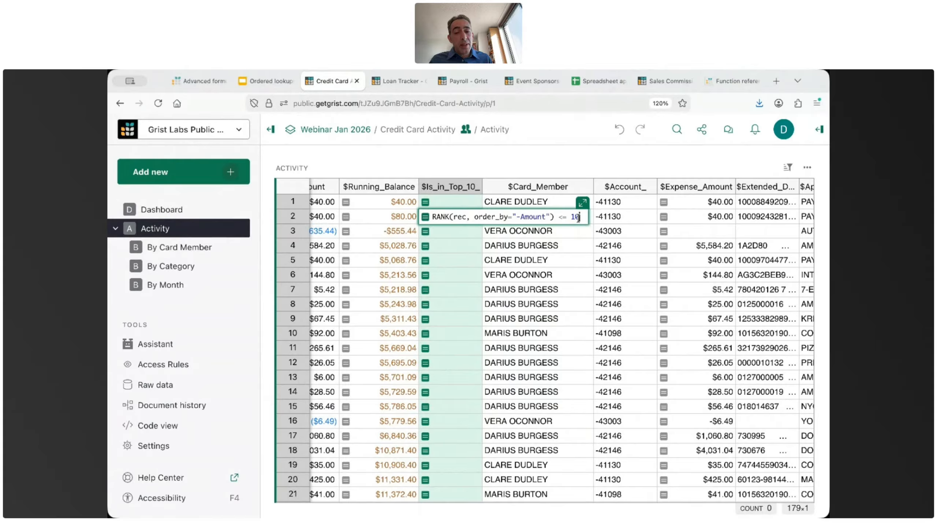
key(Return)
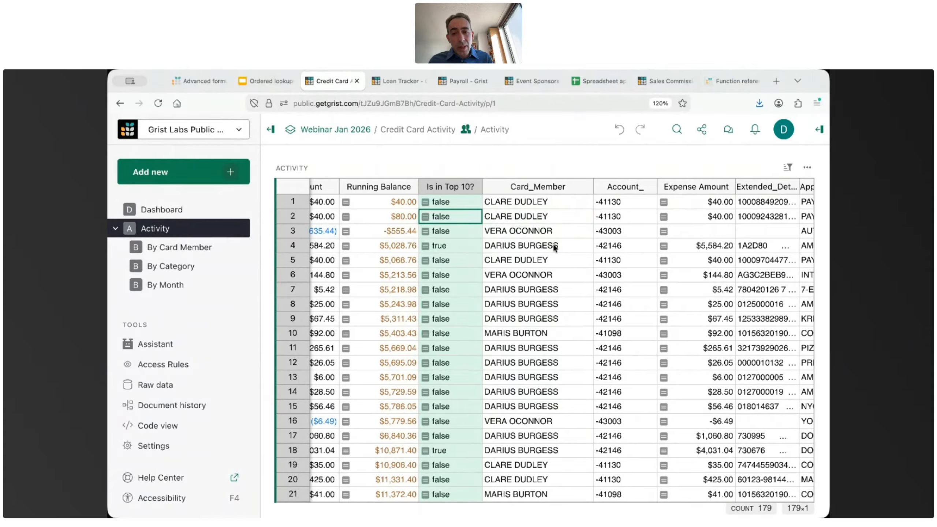
Filter the Activity table by the Is in Top 10? column, excluding false so only true rows are shown
scroll(470, 317, down, 10)
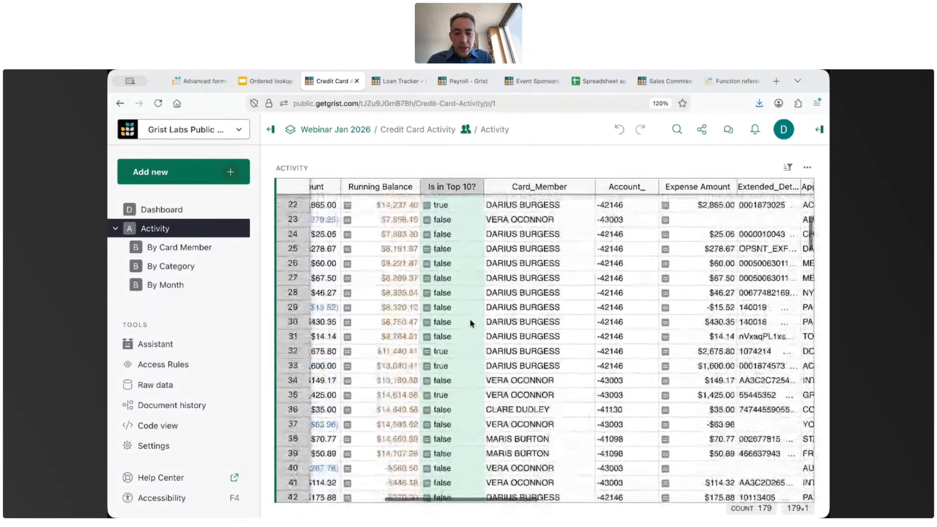
scroll(470, 321, down, 20)
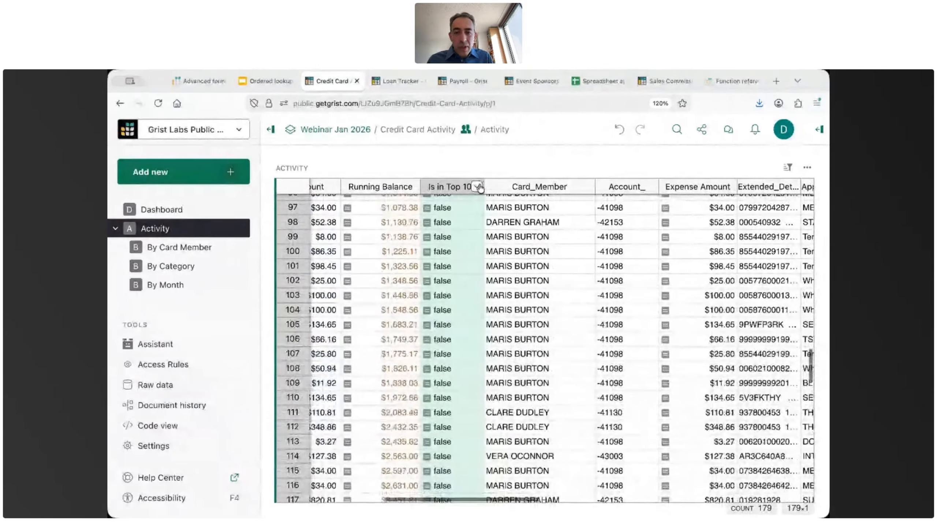
click(477, 187)
click(509, 230)
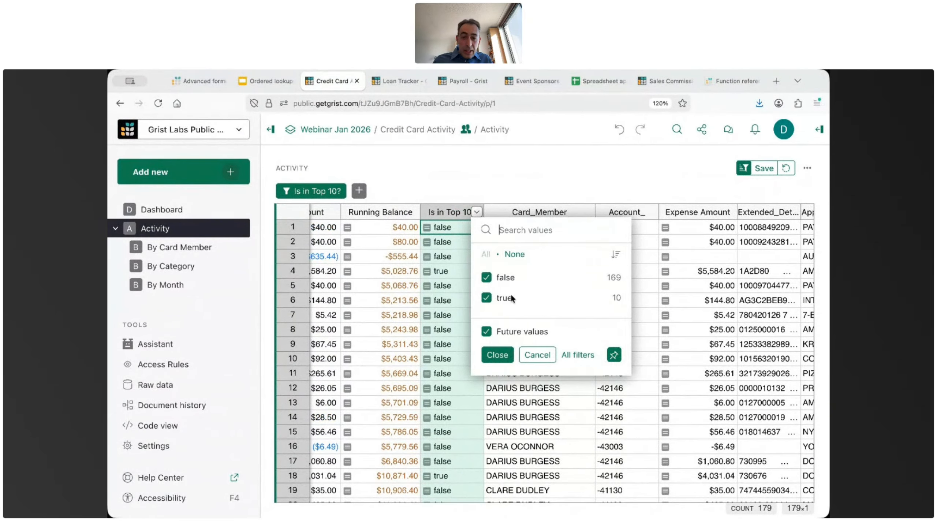
click(447, 283)
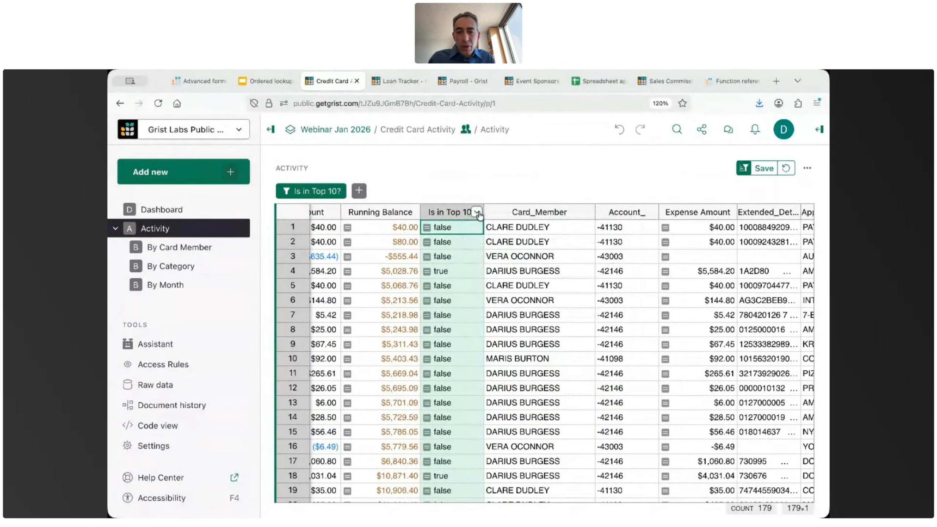
click(477, 212)
click(511, 153)
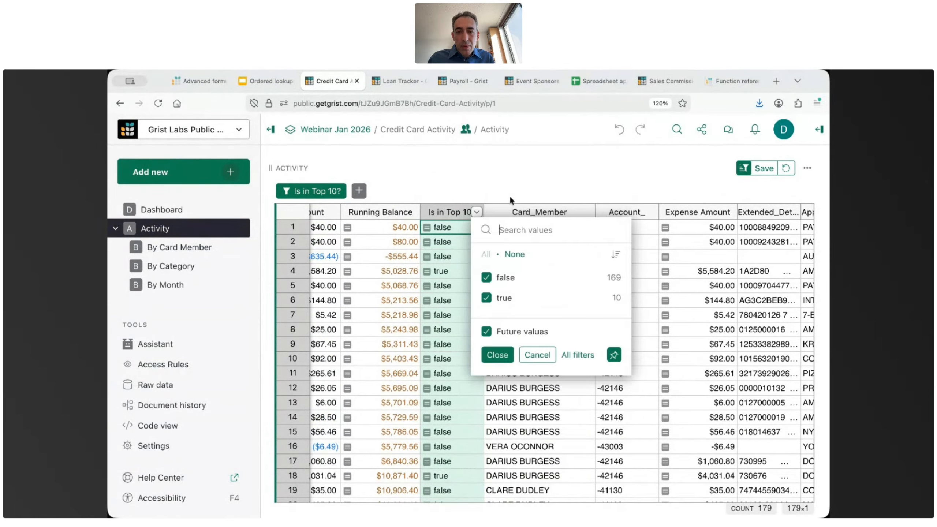
click(502, 277)
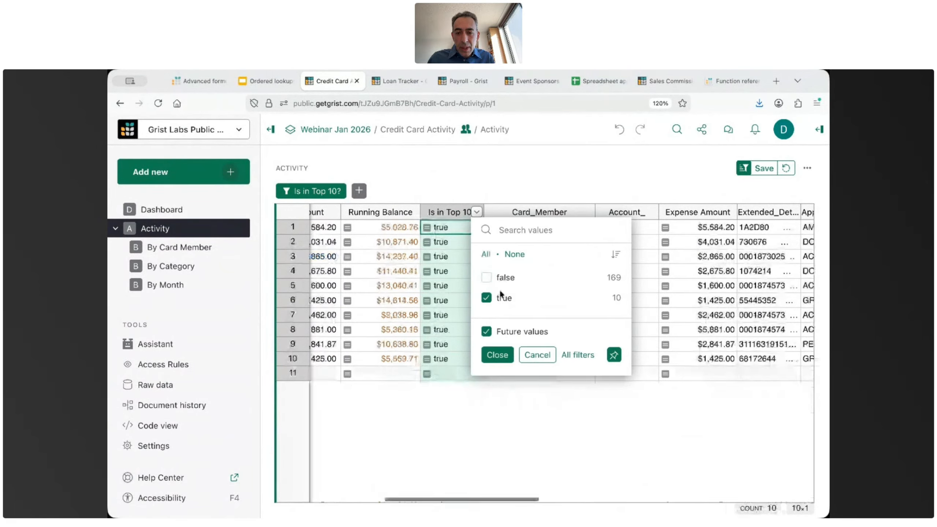
click(497, 354)
Select the filtered rows' Amount values and review them alongside their dates and descriptions
scroll(436, 317, left, 5)
drag(479, 227, 475, 350)
scroll(475, 350, left, 2)
scroll(476, 353, left, 3)
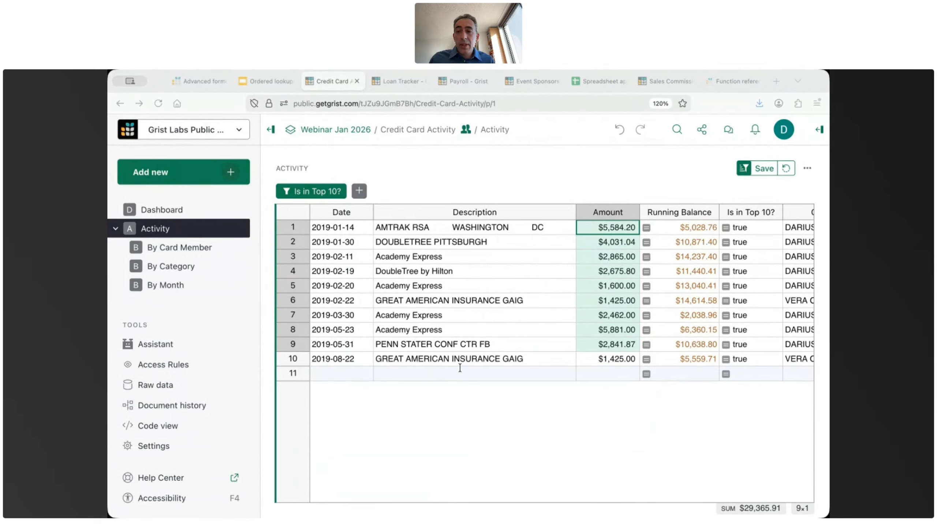
Switch to the Payroll document and open its Rates page to review hourly rates by person, role and start date
click(461, 81)
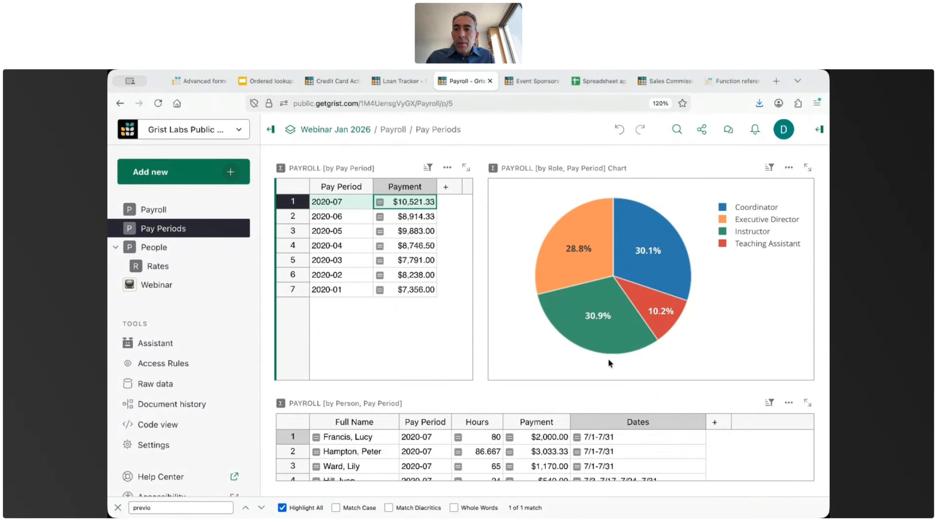
click(177, 246)
click(176, 267)
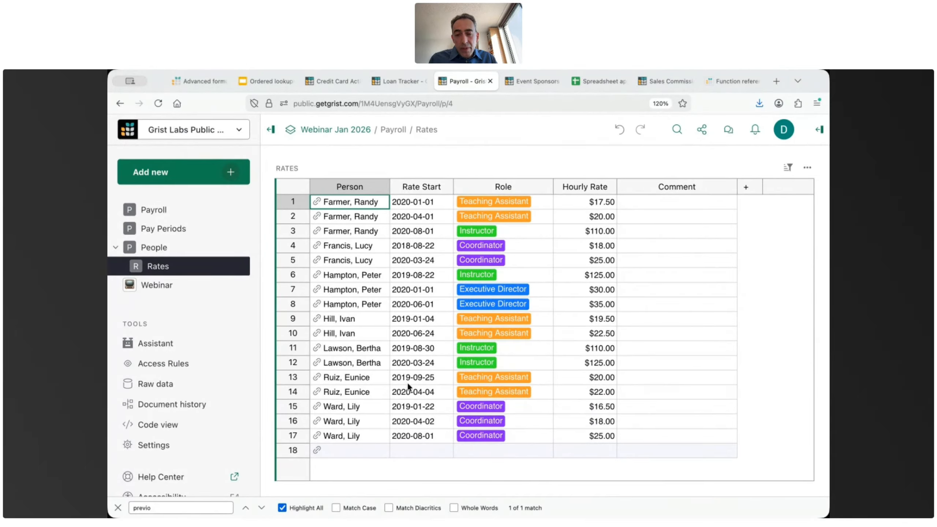
Open the Payroll page and view the formula behind the Per Hour value in row 9
click(195, 210)
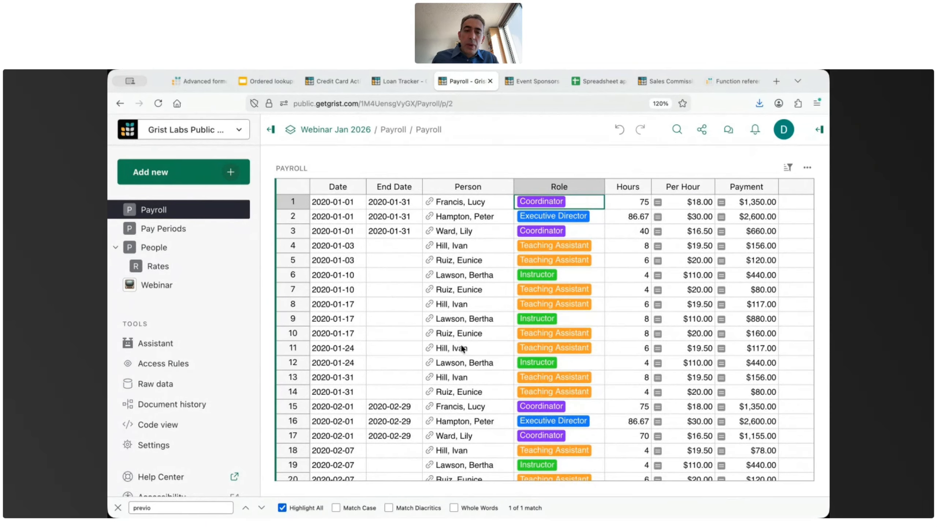
click(680, 320)
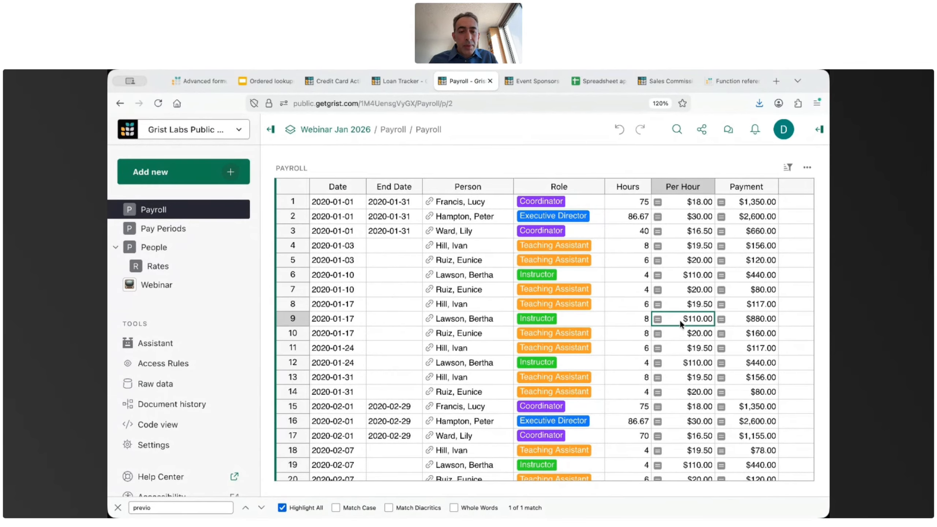
scroll(681, 323, right, 3)
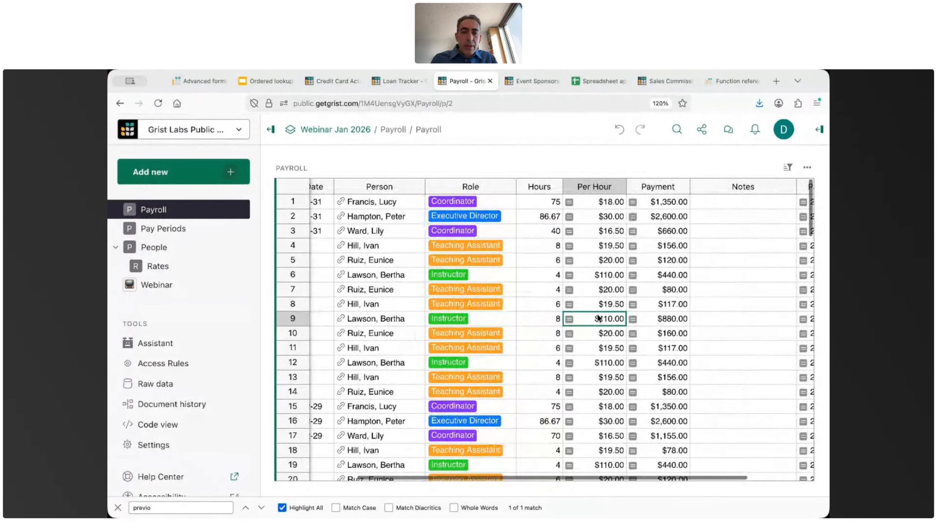
key(Return)
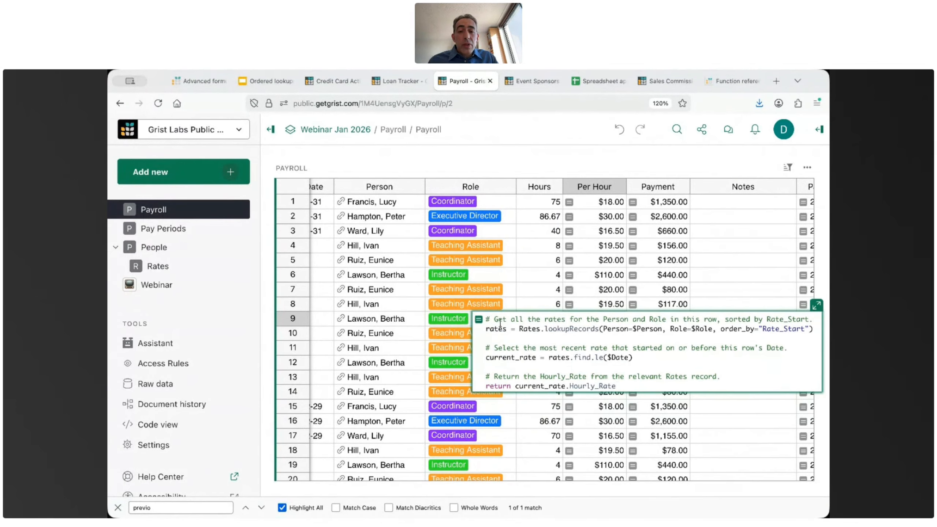
key(Escape)
scroll(342, 320, left, 3)
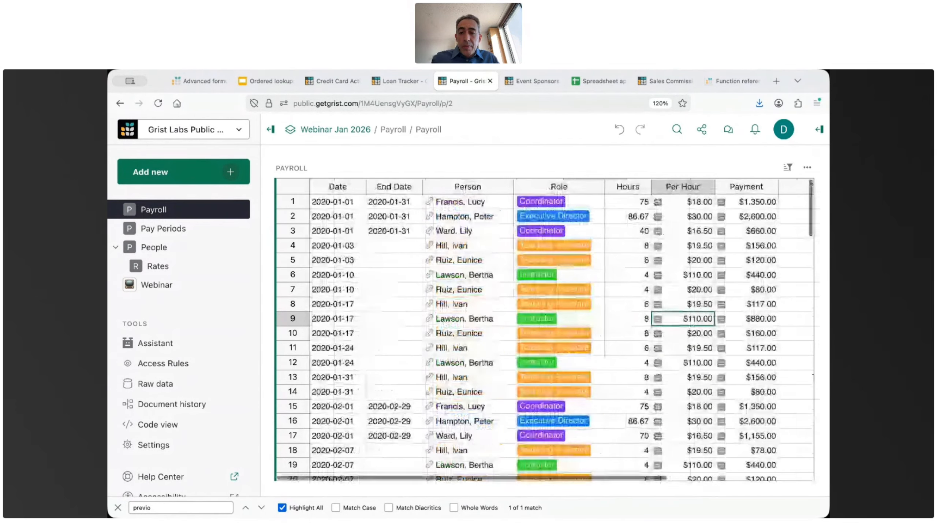
Examine the Rates.lookupRecords call in row 9's Per Hour formula, including its Person and Role matches and order_by="Rate_Start"
click(342, 320)
scroll(442, 321, right, 5)
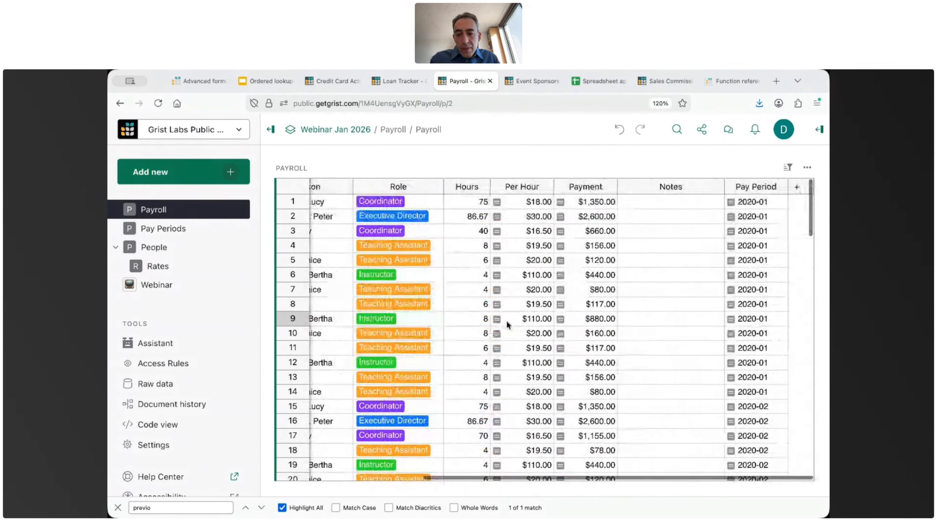
click(506, 324)
key(Return)
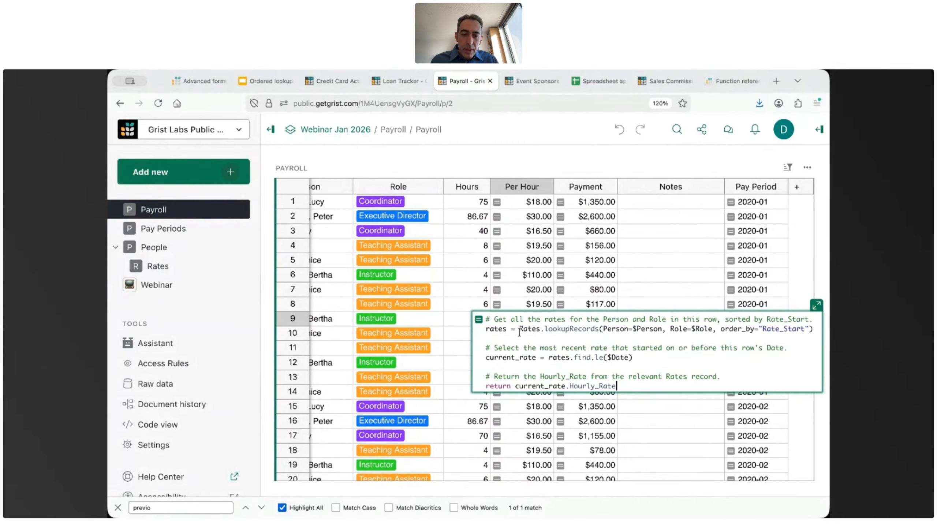
drag(519, 329, 598, 329)
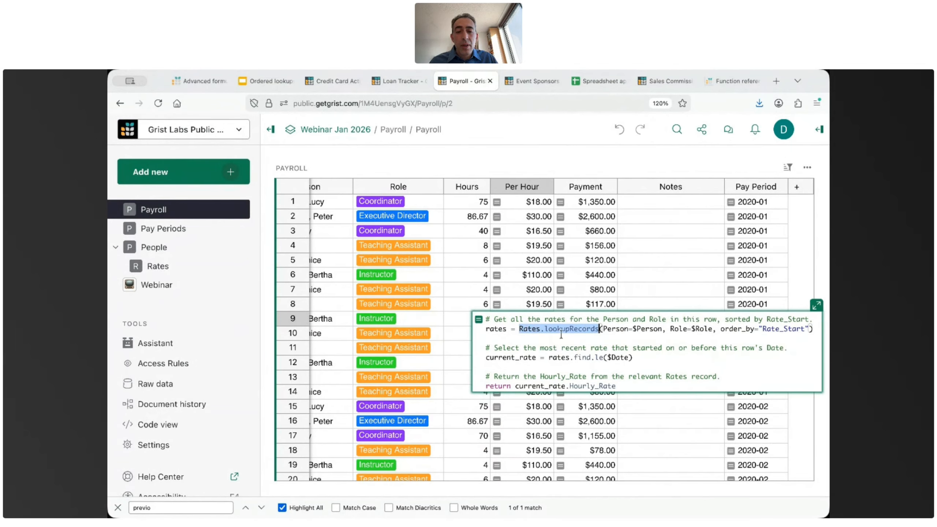
click(613, 329)
drag(669, 329, 708, 329)
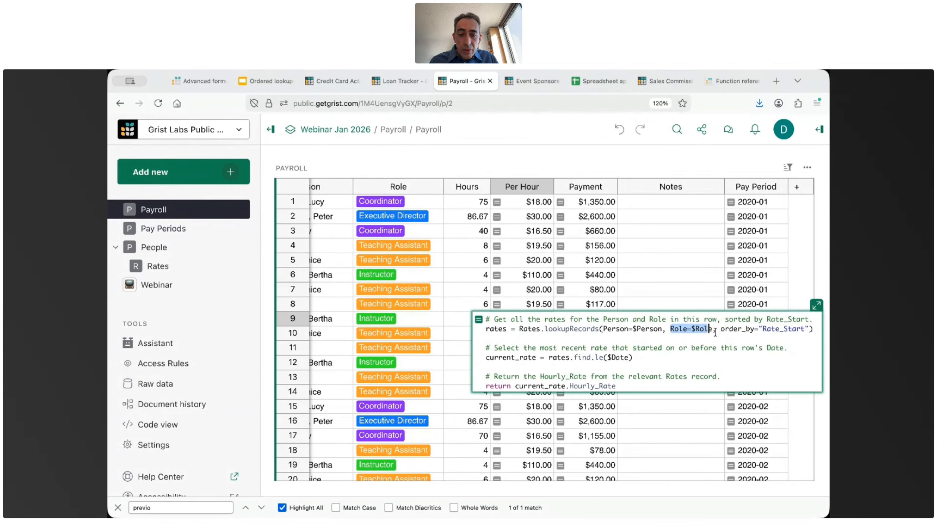
click(713, 328)
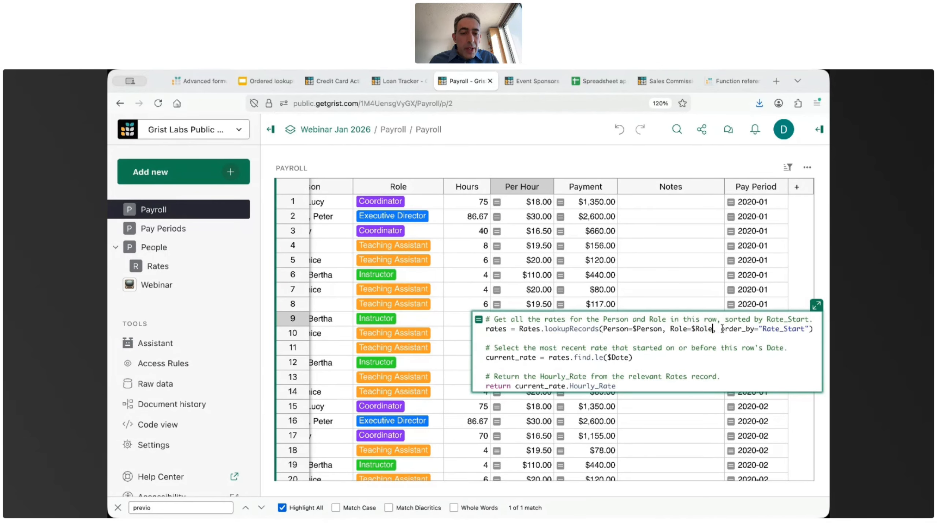
drag(720, 328, 808, 328)
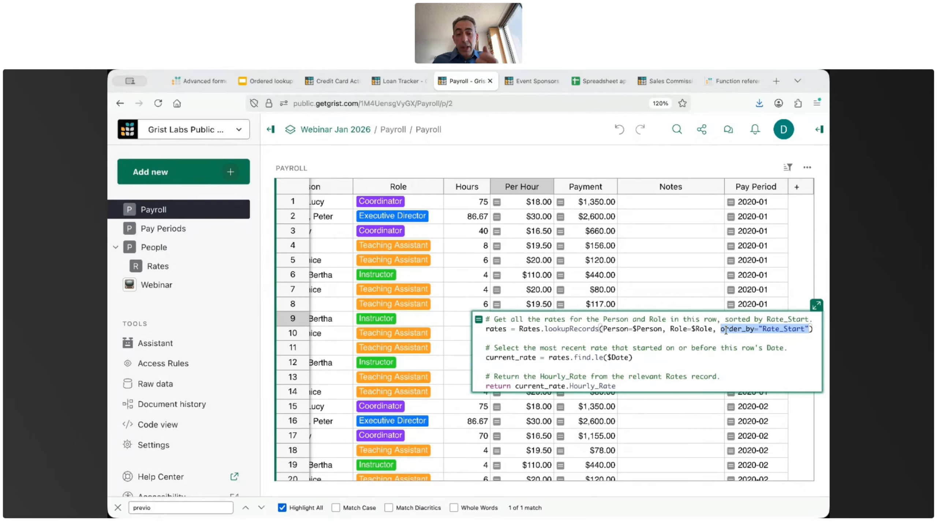
double_click(779, 328)
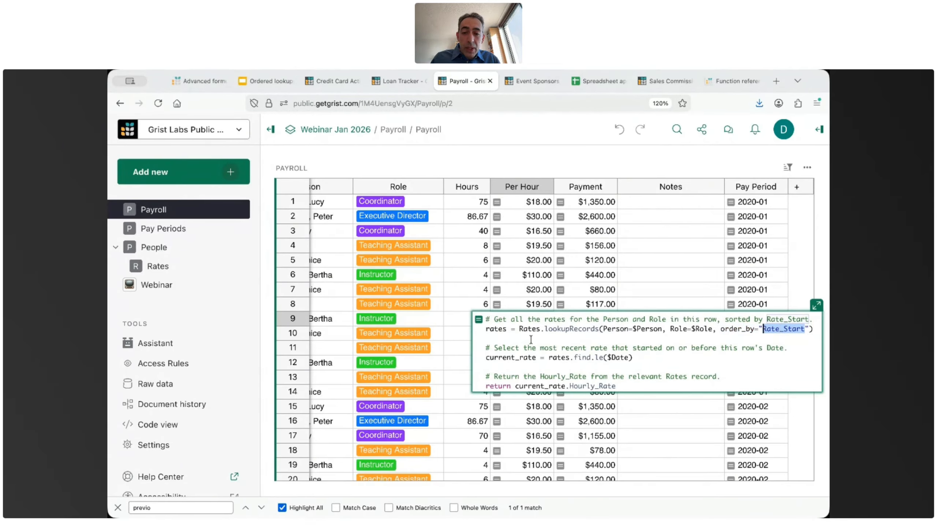
Close the formula unchanged and review the Rate Start column on the Rates page
key(Escape)
click(169, 267)
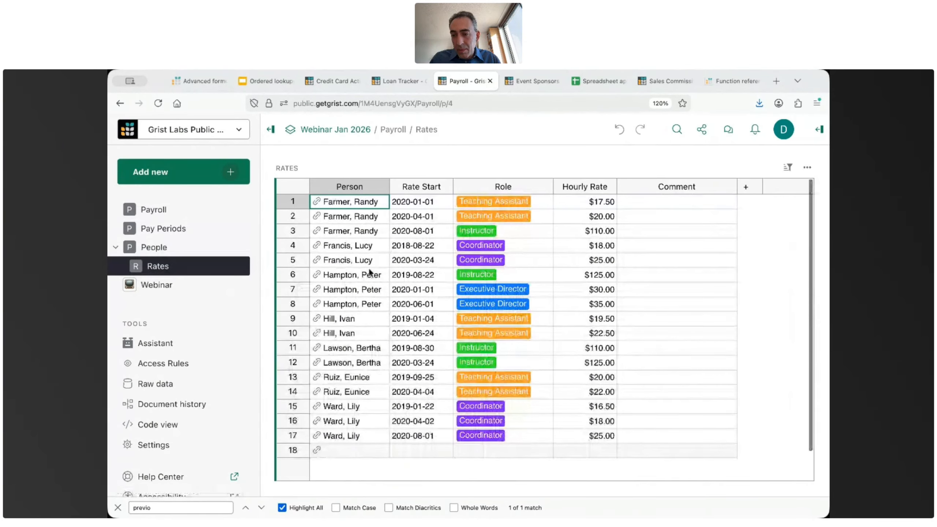
click(423, 191)
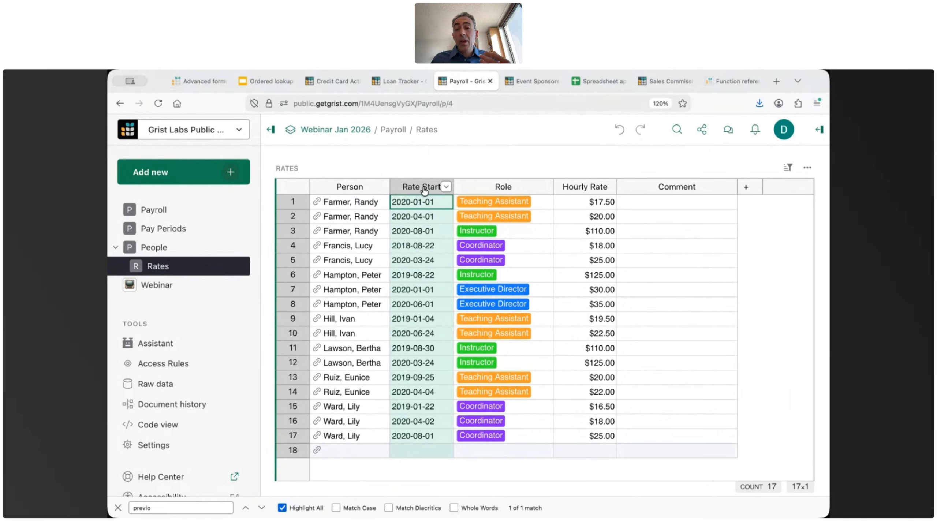
Reopen row 9's Per Hour formula on the Payroll page and examine how rates.find.le uses that row's Date
click(147, 210)
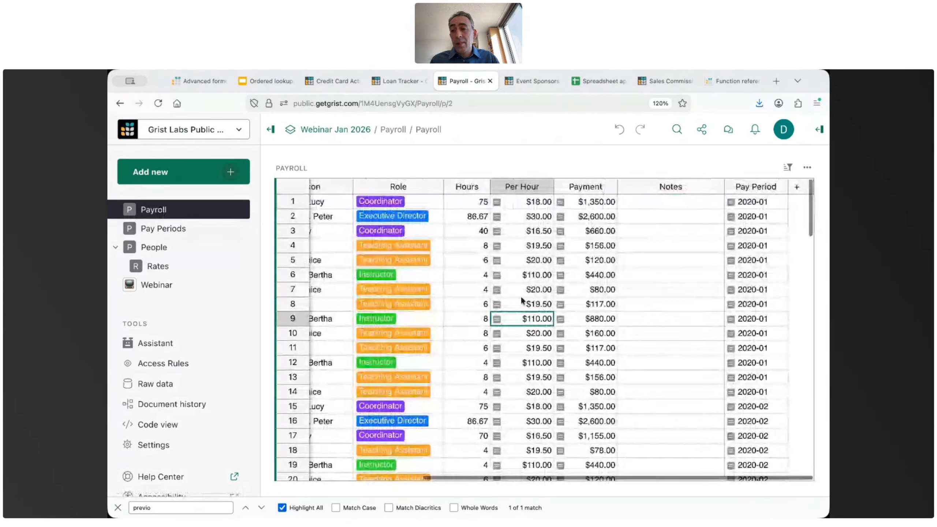
key(Return)
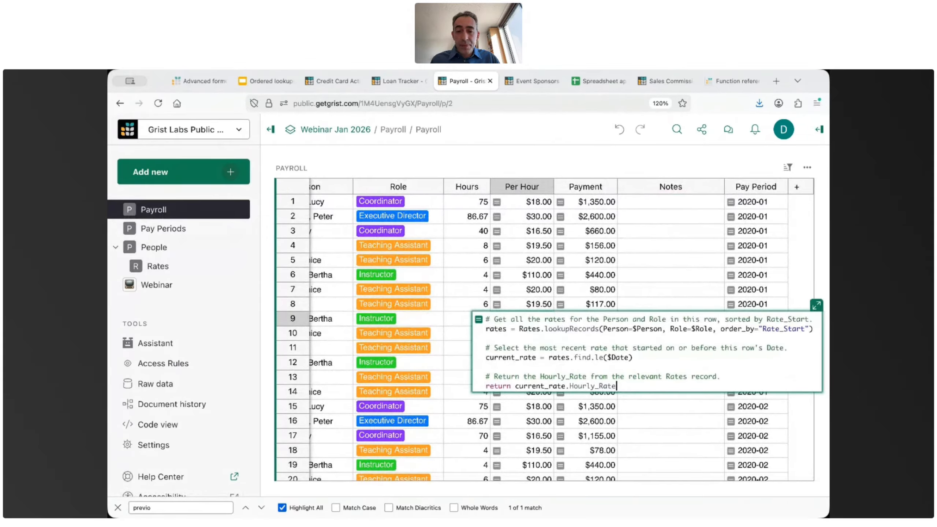
double_click(492, 327)
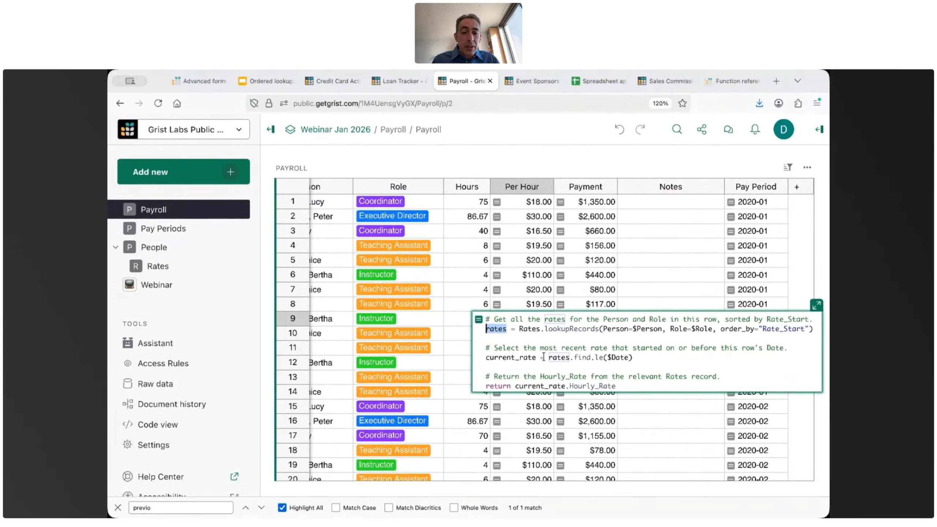
drag(549, 357, 602, 358)
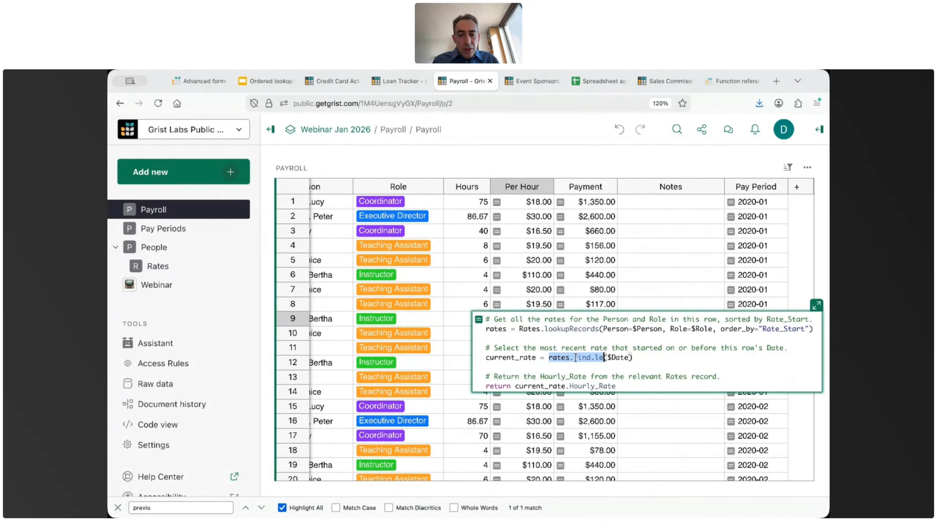
drag(569, 357, 605, 357)
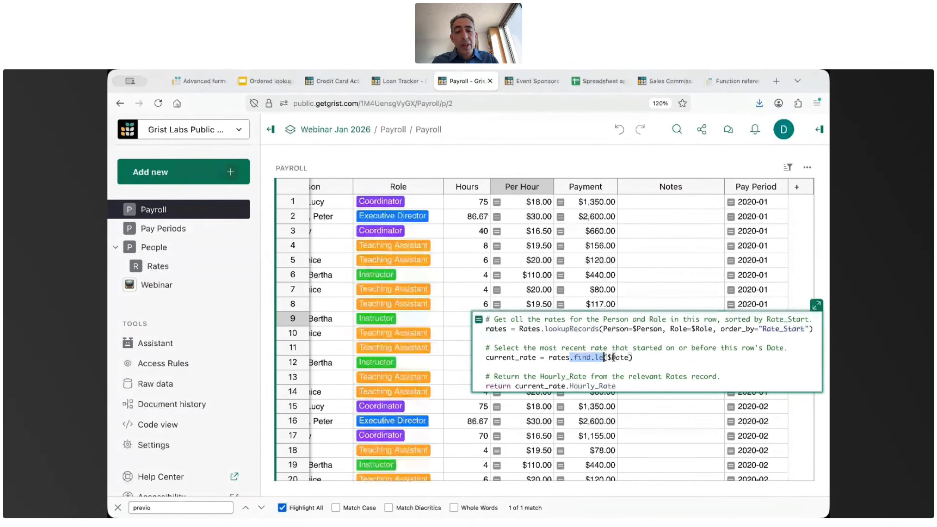
scroll(453, 313, left, 5)
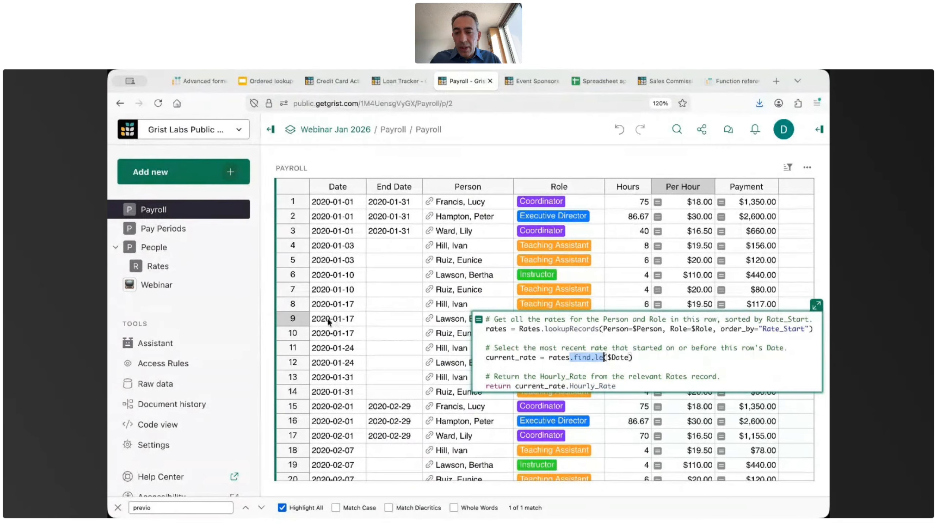
Compare the start dates and hourly rates of the two Instructor entries in rows 11 and 12 of the Rates page
click(189, 265)
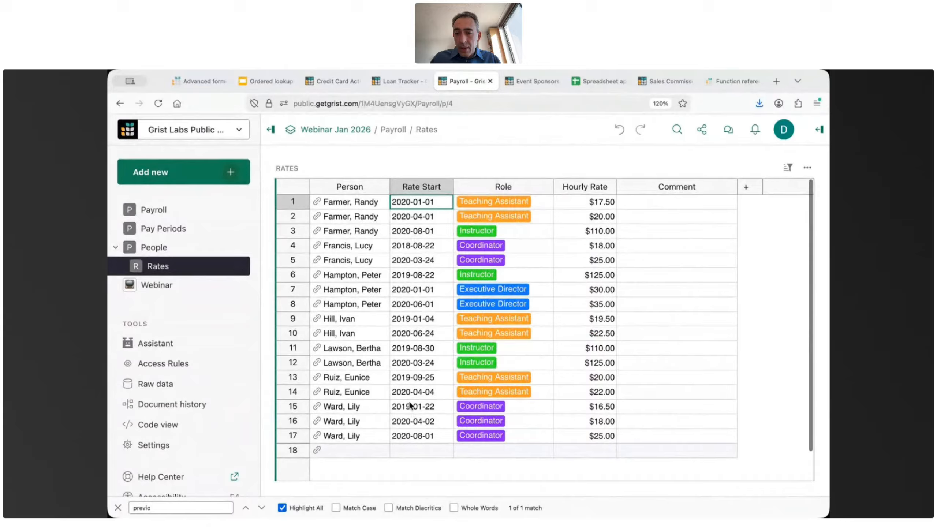
click(413, 348)
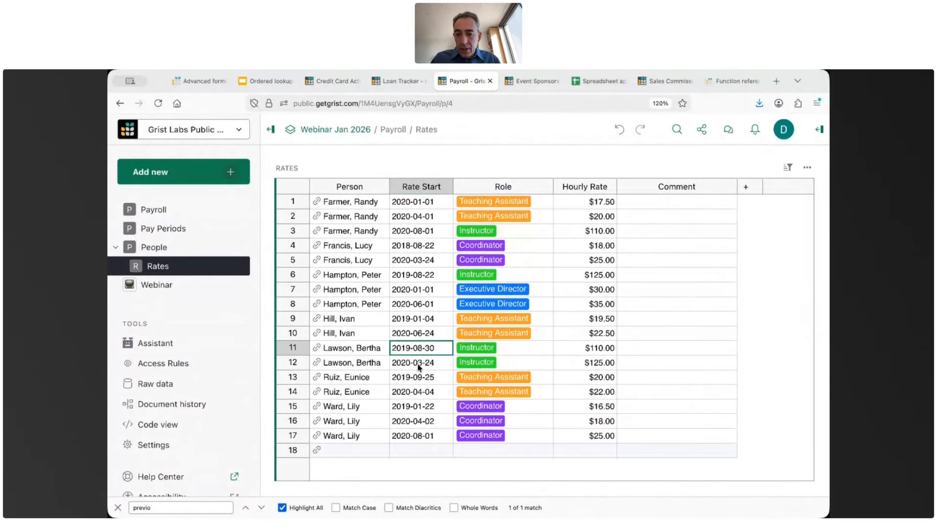
click(418, 361)
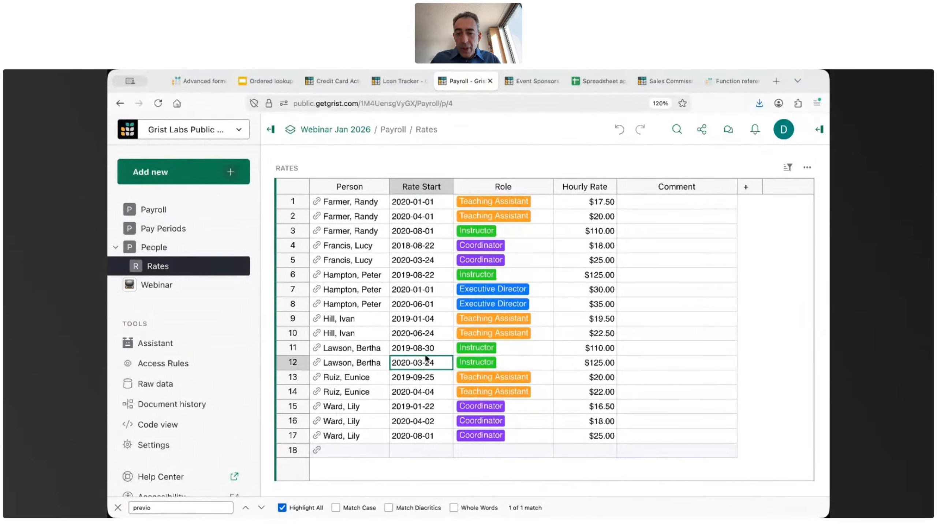
click(590, 348)
key(shift+Down)
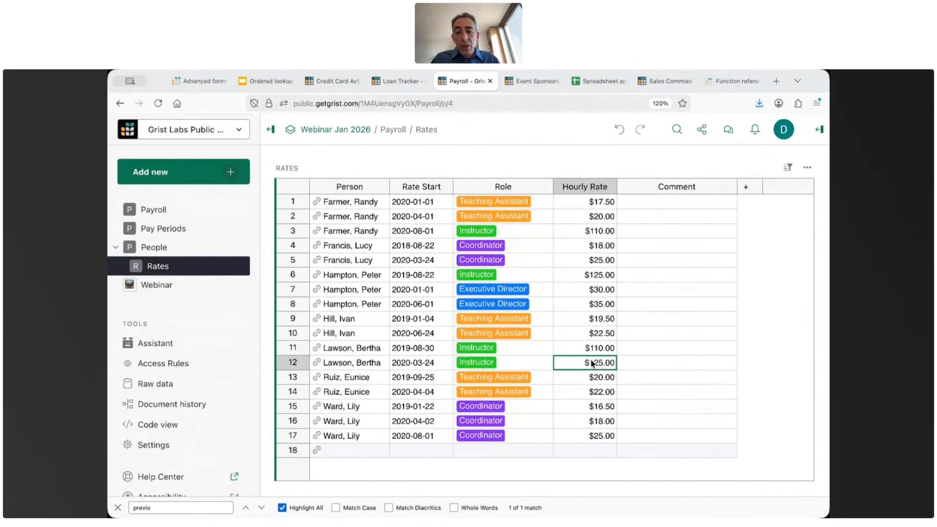
click(410, 362)
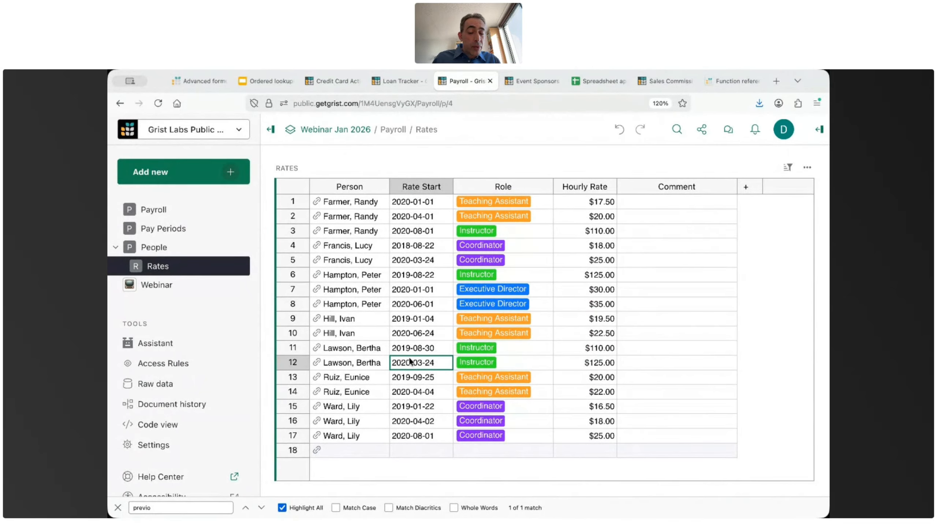
Return to the Payroll page and review rates.find.le($Date) in row 9's Per Hour formula, leaving the formula unchanged
click(153, 209)
key(Return)
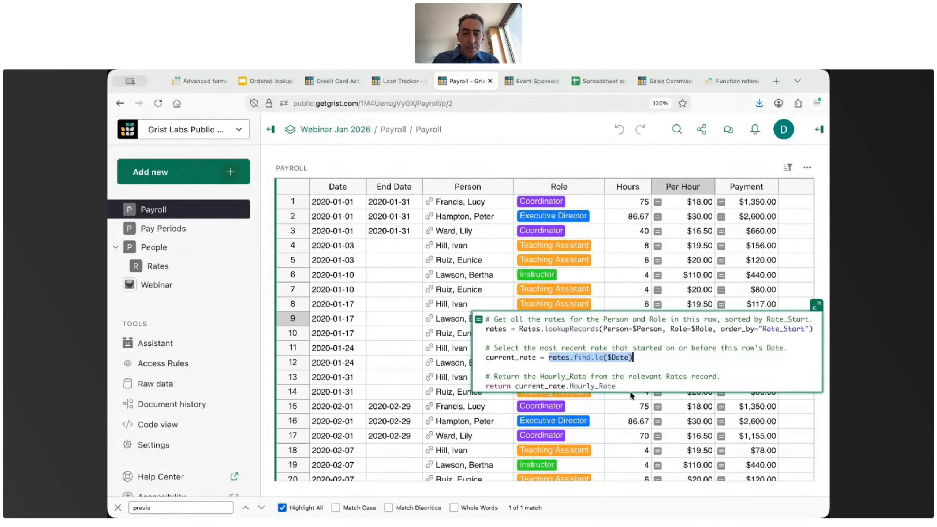
key(Escape)
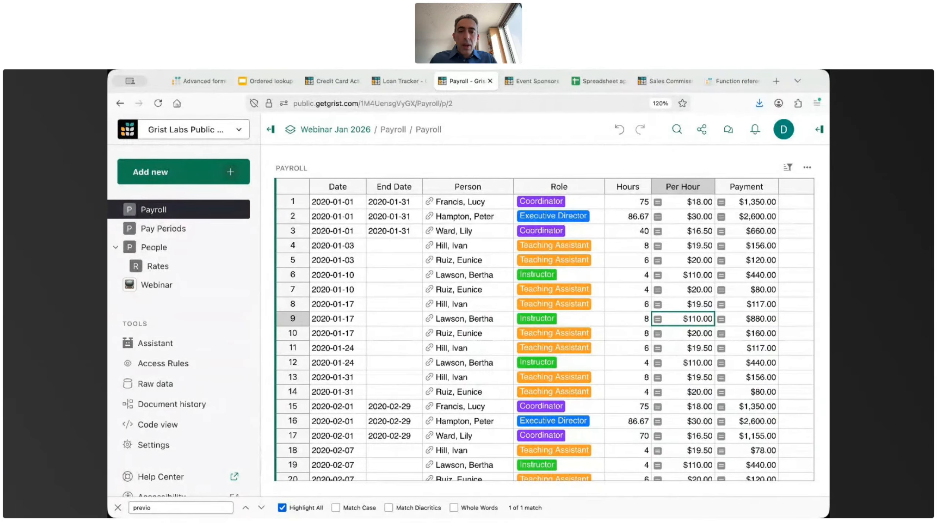
key(Return)
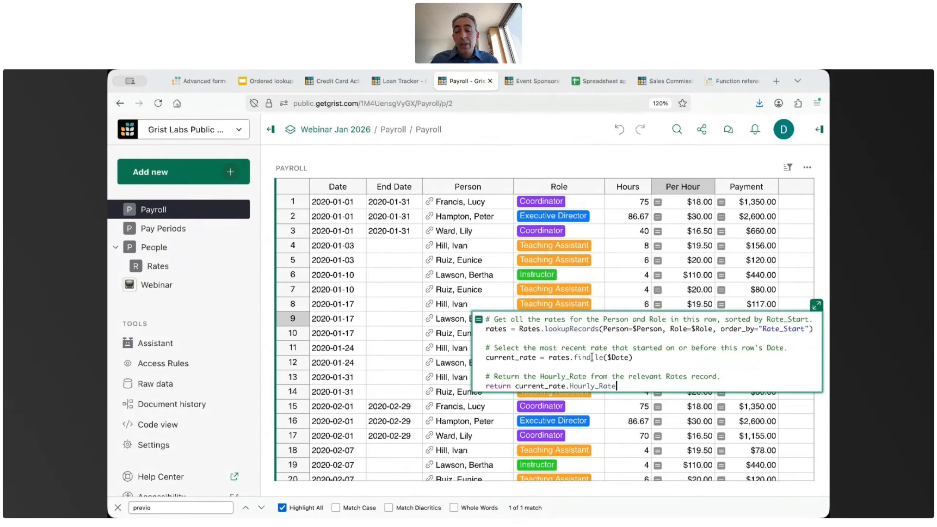
key(Return)
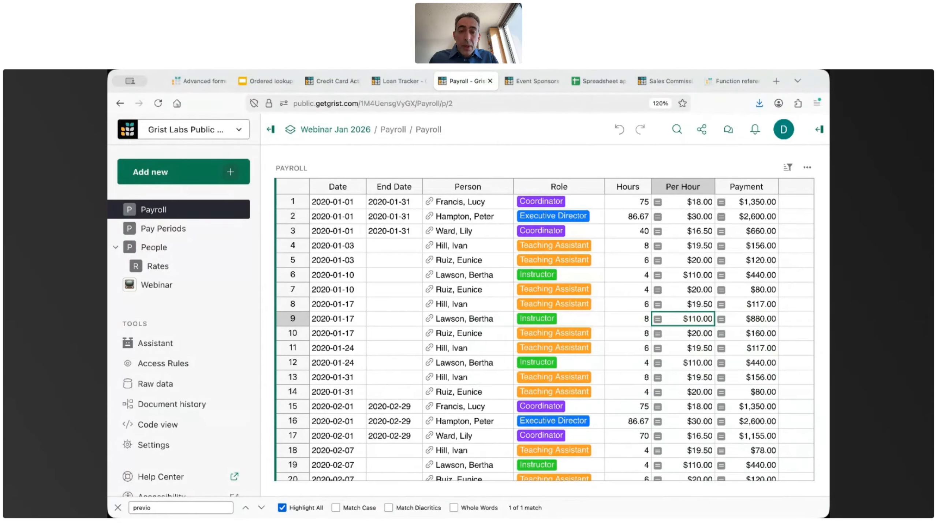
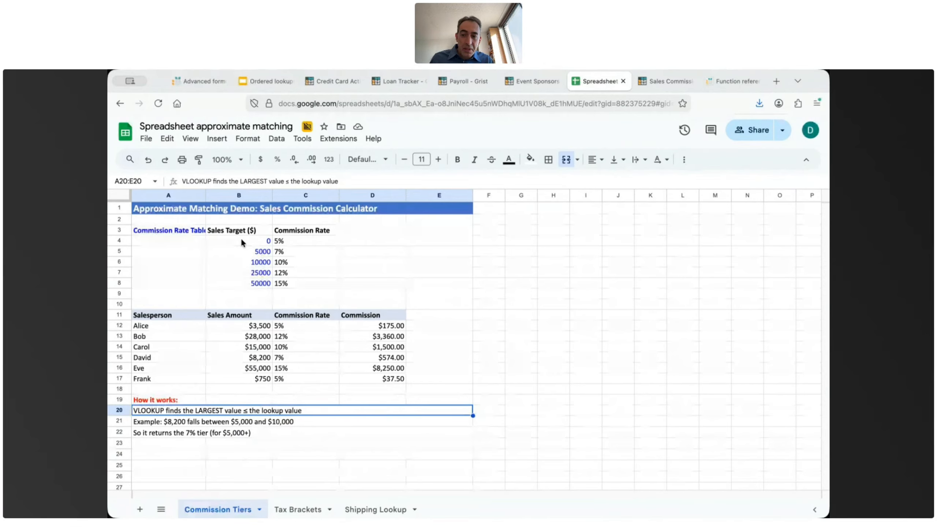
Review the sales targets and commission rates on the Commission Tiers sheet alongside the salespeople's sales amounts and the row 13 rate
drag(241, 238, 242, 282)
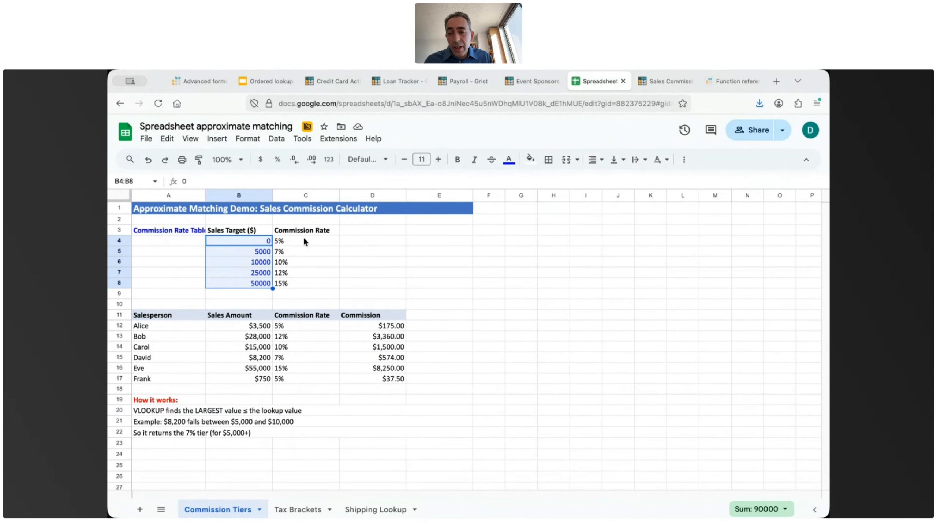
drag(303, 236, 299, 283)
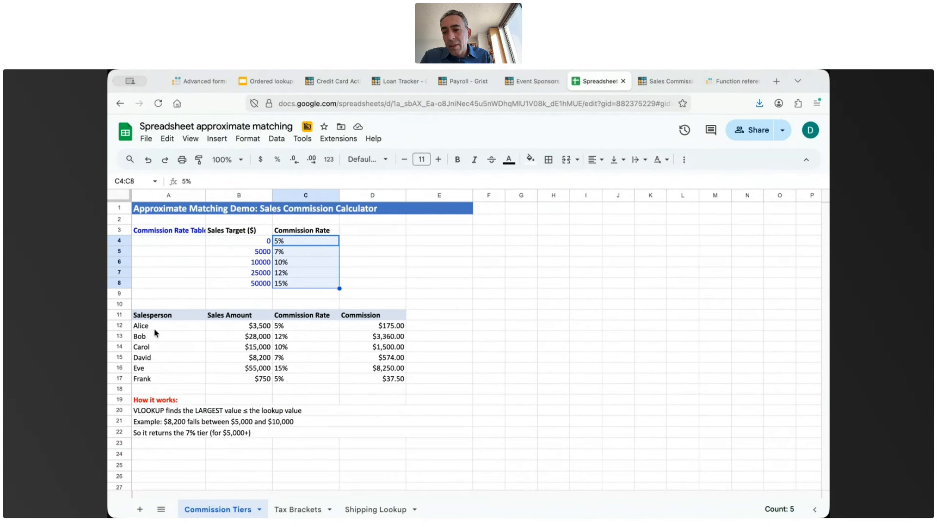
drag(162, 325, 157, 389)
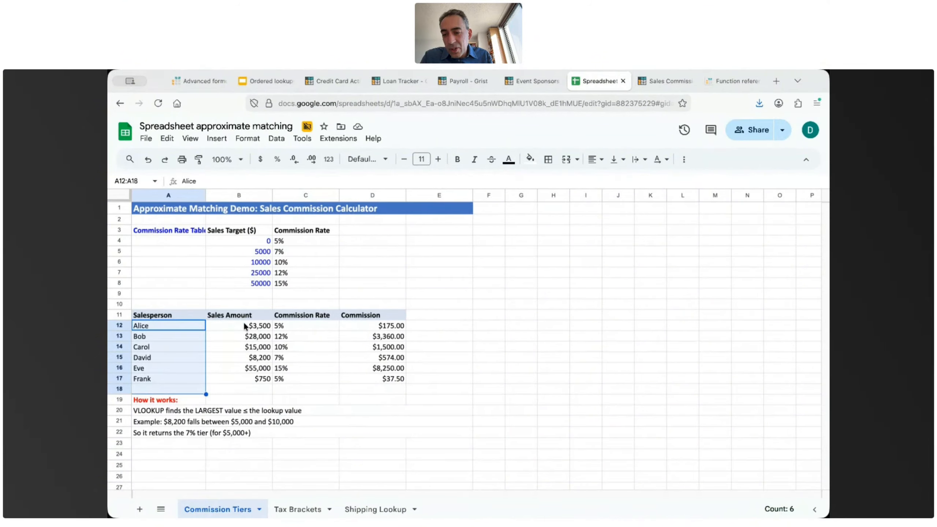
drag(243, 321, 240, 380)
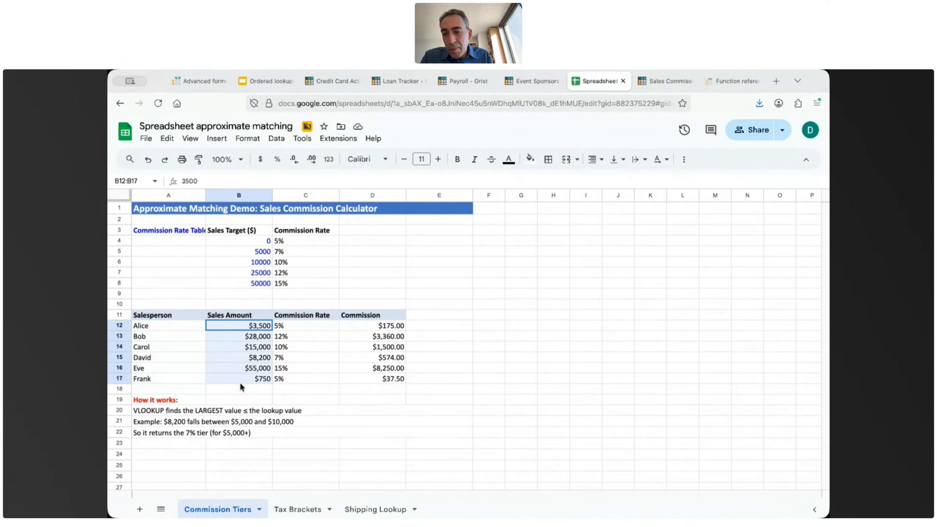
click(294, 338)
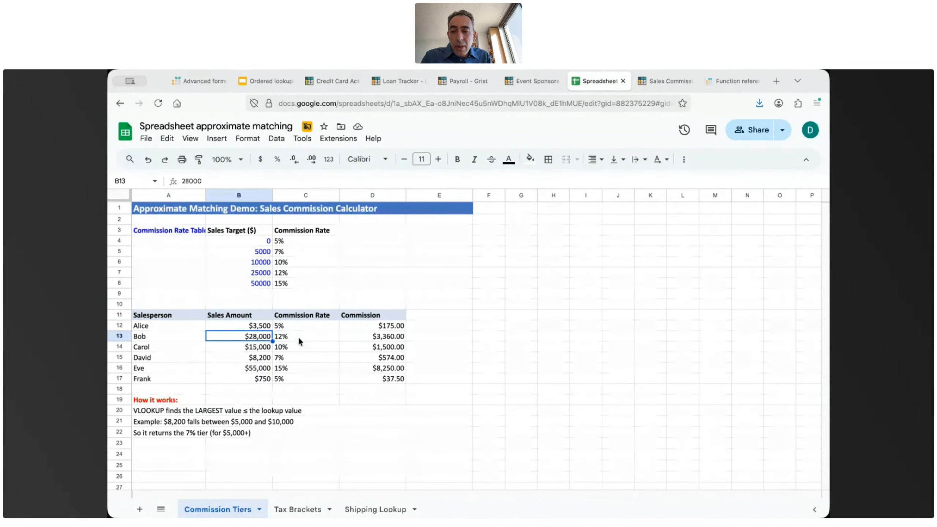
Examine the VLOOKUP formula in C13 and its TRUE sorted argument, leaving the formula unchanged
double_click(298, 337)
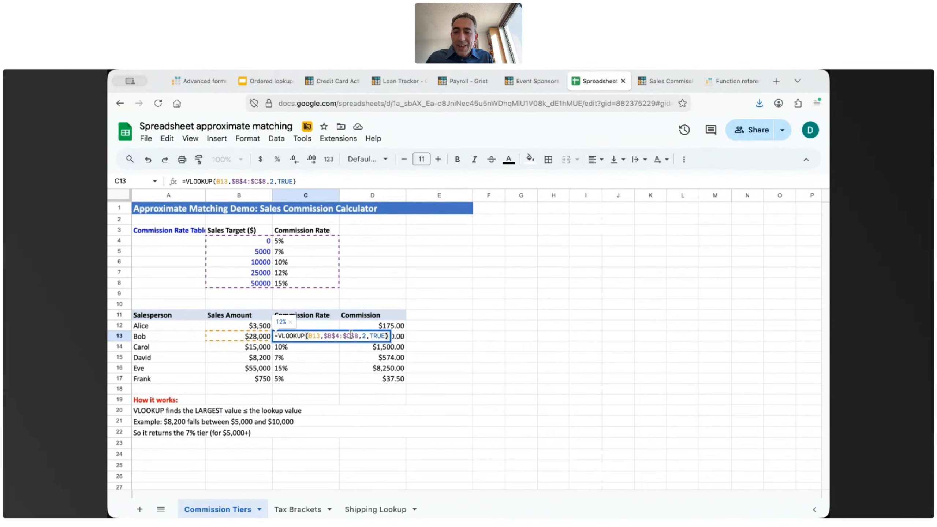
double_click(373, 336)
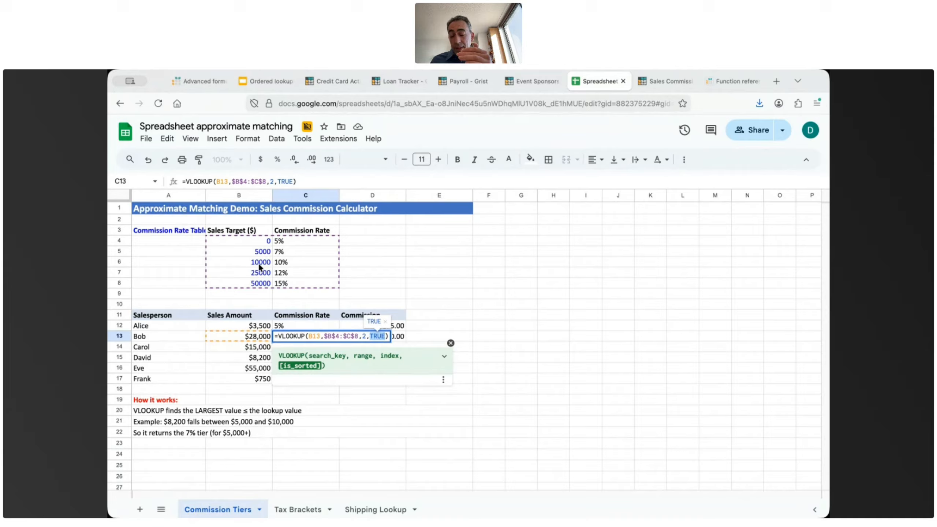
key(Escape)
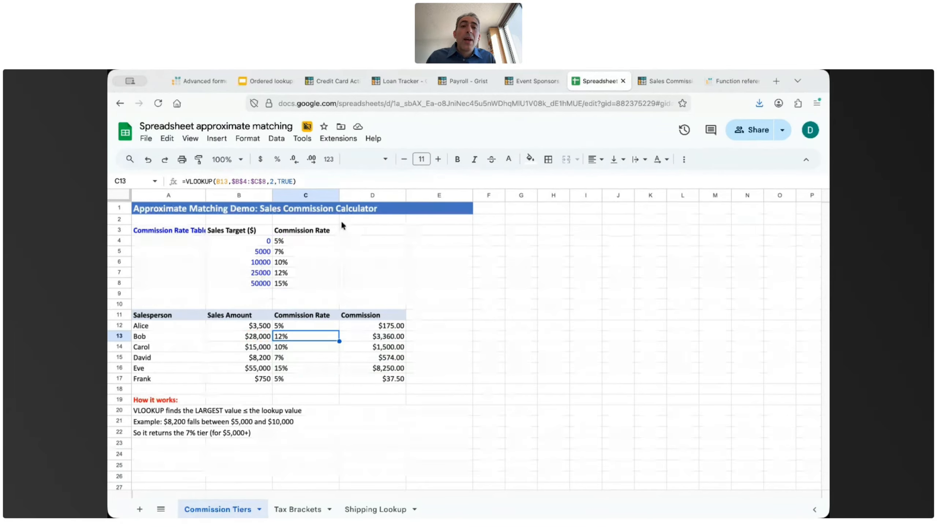
Switch to the Sales Commissions document in Grist and enlarge the Commission Rates table to show every sales target and rate
click(656, 81)
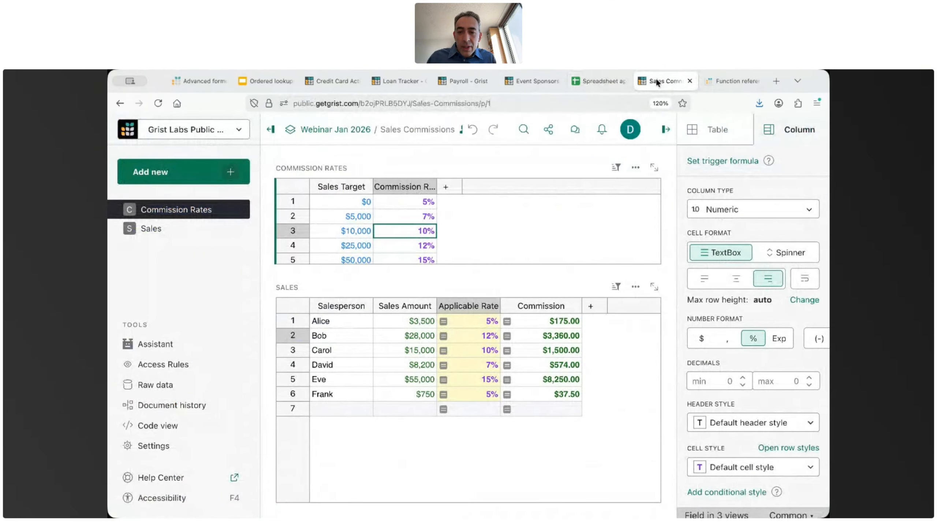
drag(451, 273, 452, 291)
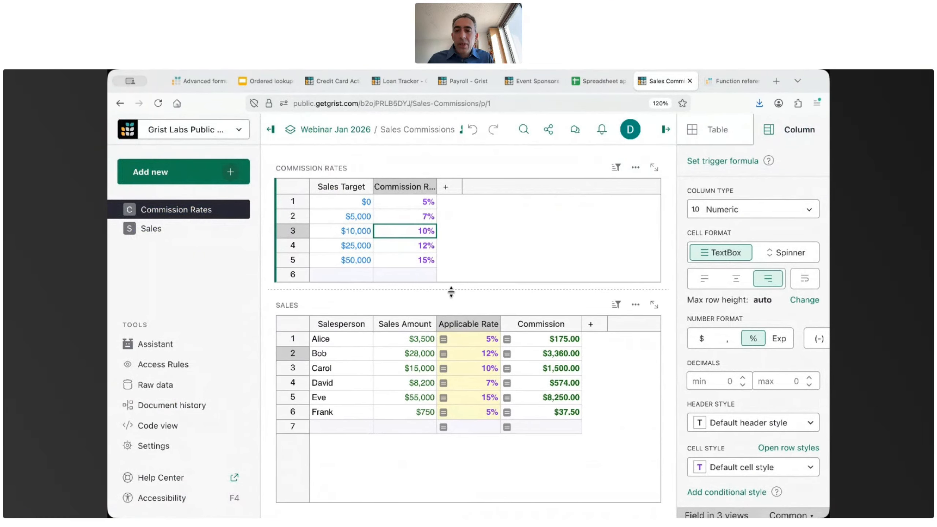
click(344, 201)
drag(344, 201, 347, 249)
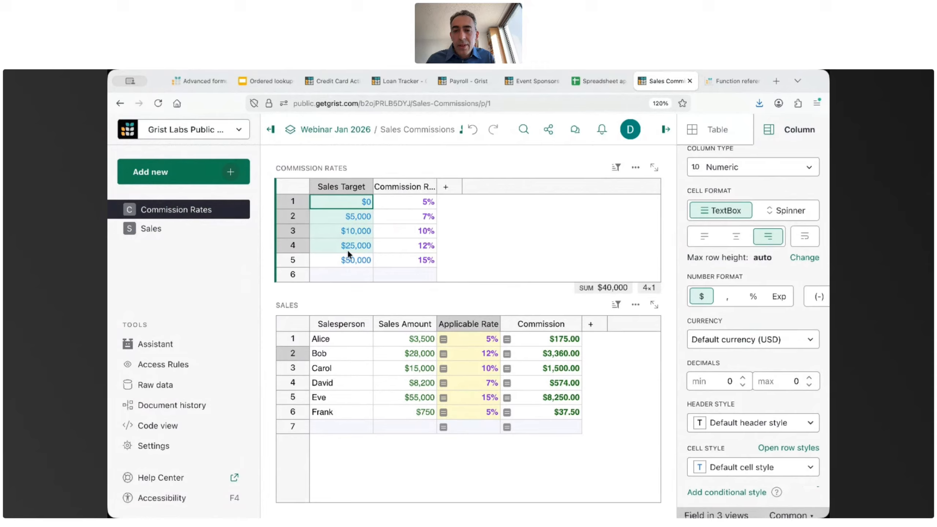
click(415, 202)
click(416, 230)
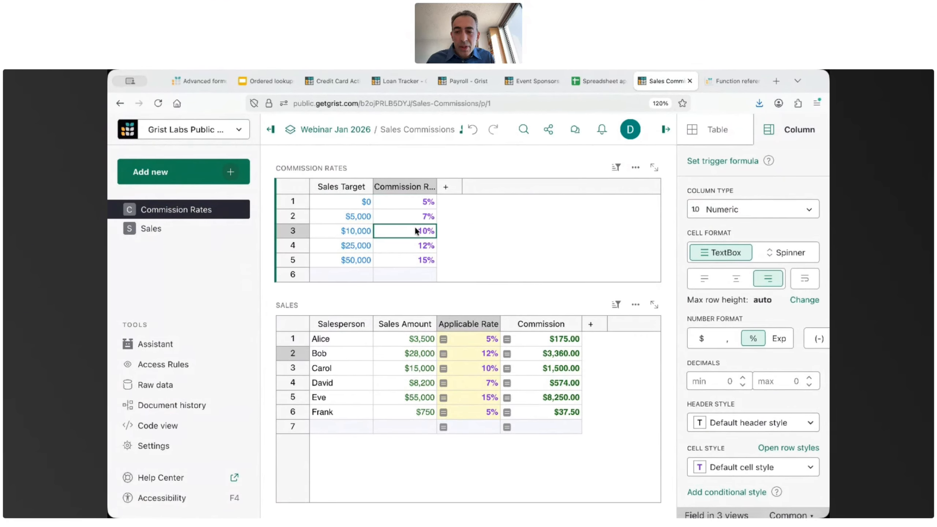
Review the Sales table's salespeople and sales amounts, and view the lookup formula in row 1's Applicable Rate
drag(342, 339, 342, 401)
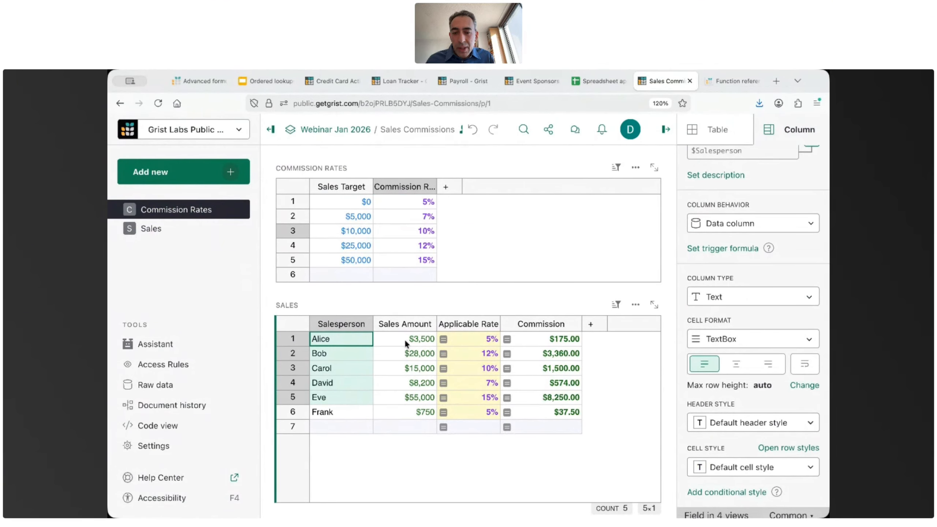
drag(404, 339, 401, 390)
click(483, 339)
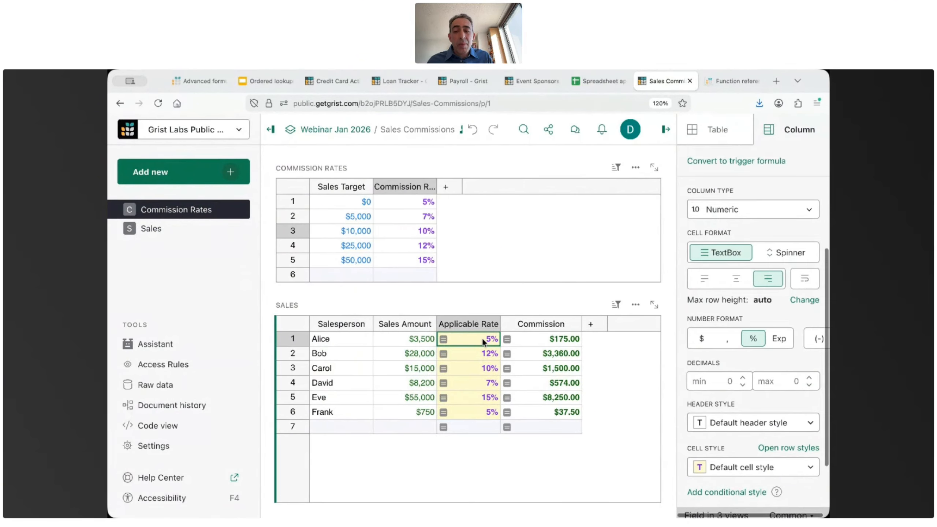
double_click(482, 340)
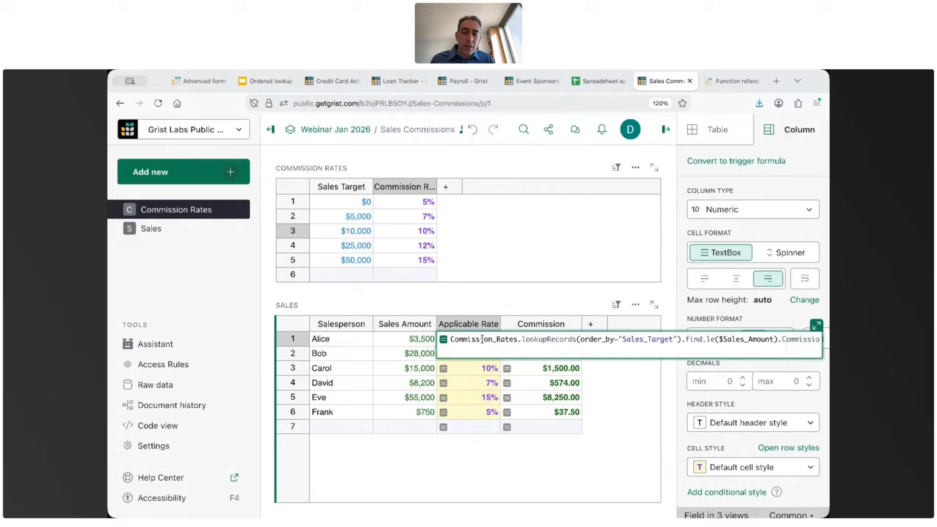
key(Escape)
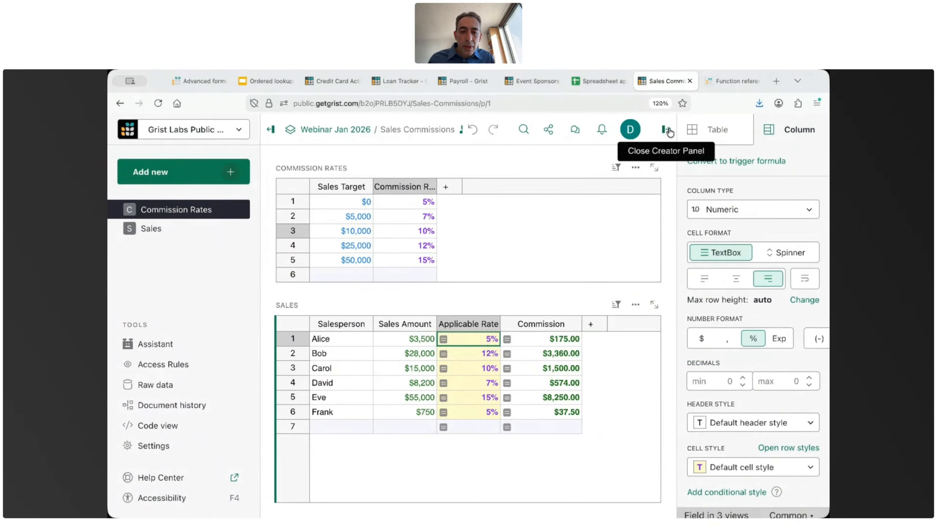
Hide the creator panel and reduce the page zoom to 110% to fit row 2's Applicable Rate formula
click(666, 129)
click(473, 357)
double_click(471, 354)
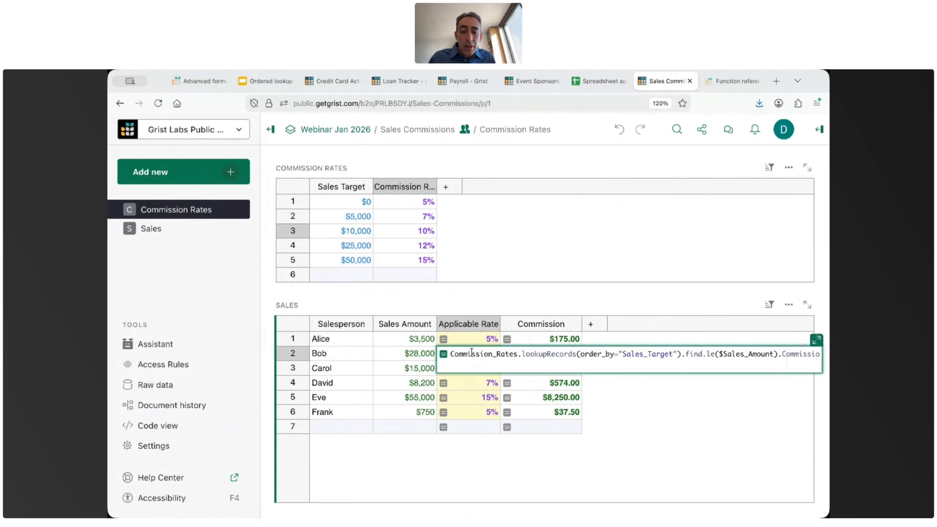
key(Escape)
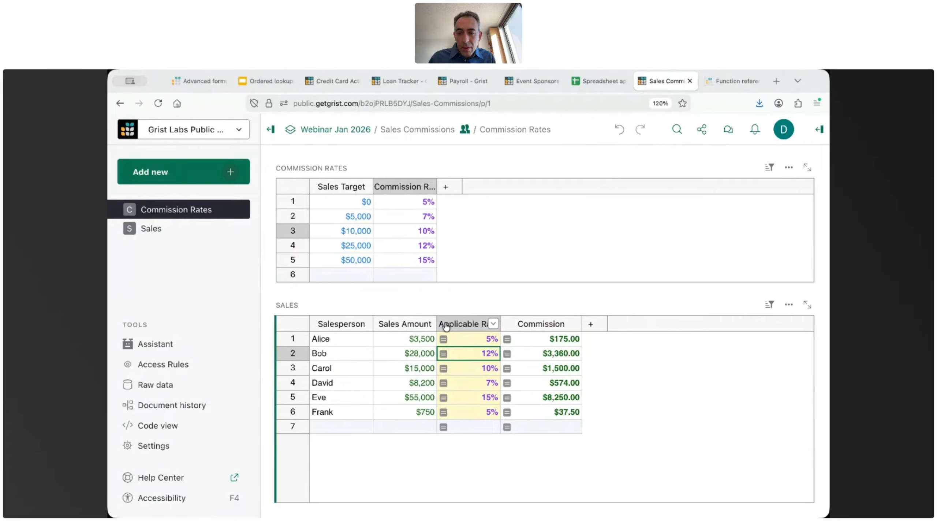
key(ctrl+minus)
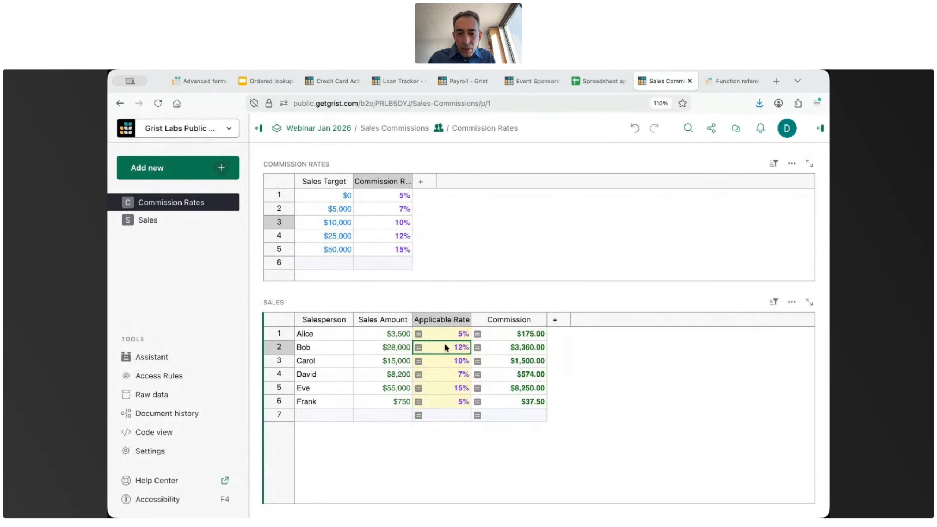
Reopen row 2's Applicable Rate formula and examine its Commission_Rates, lookupRecords and order_by parts
double_click(444, 343)
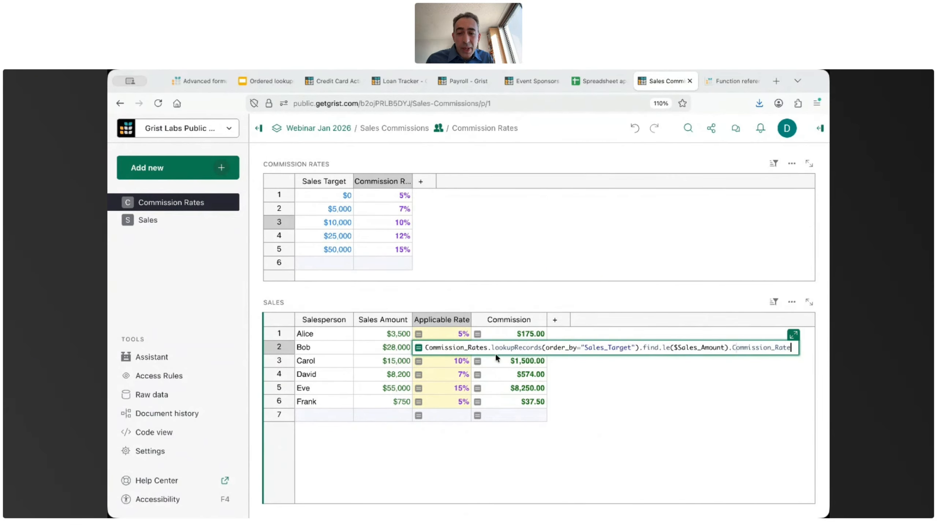
drag(425, 347, 492, 350)
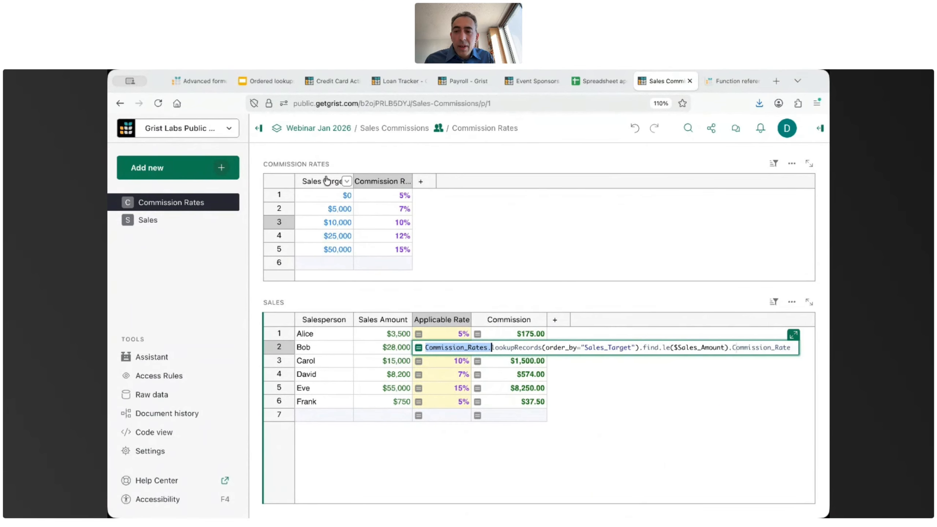
double_click(503, 348)
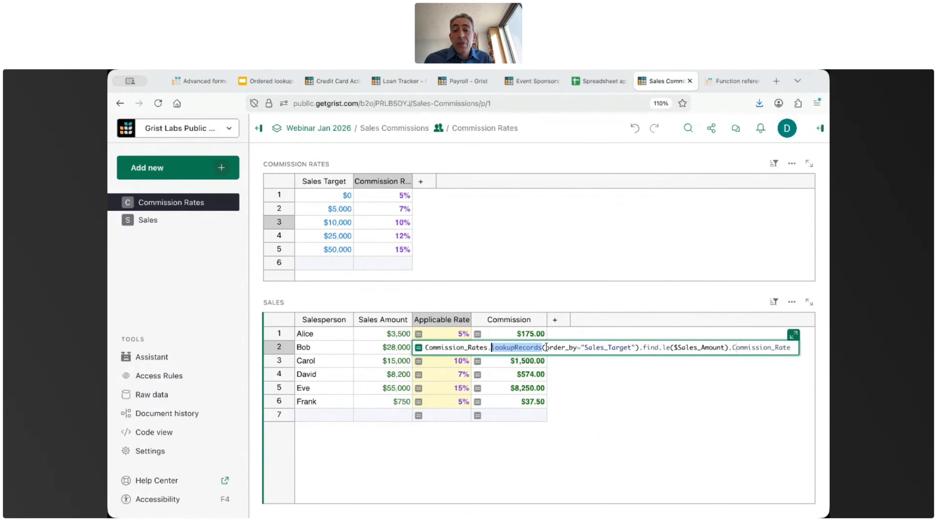
drag(546, 348, 576, 347)
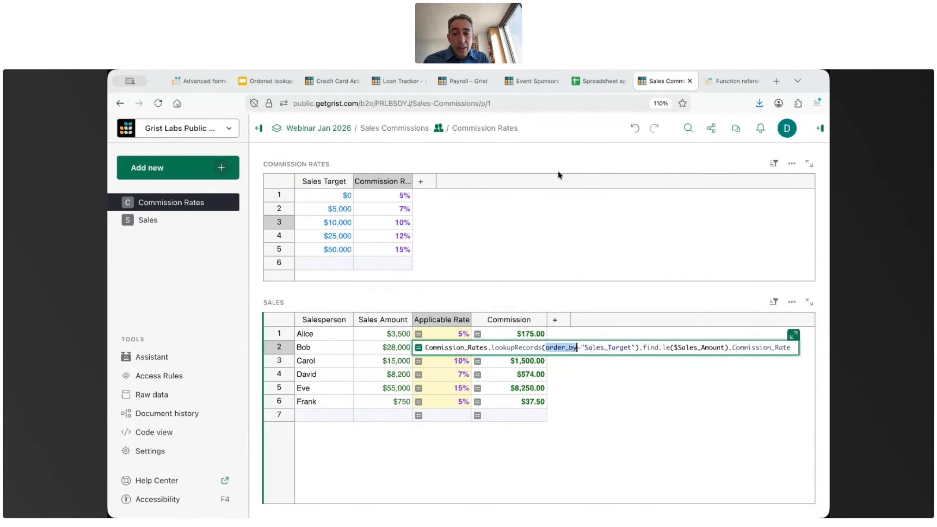
Sort the Commission Rates table by Sales Target in descending order
click(776, 165)
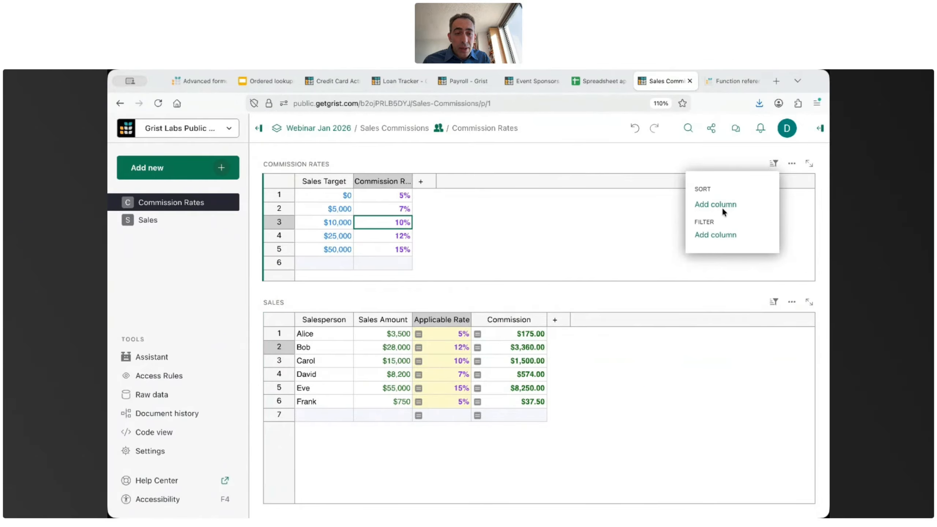
click(722, 205)
click(548, 204)
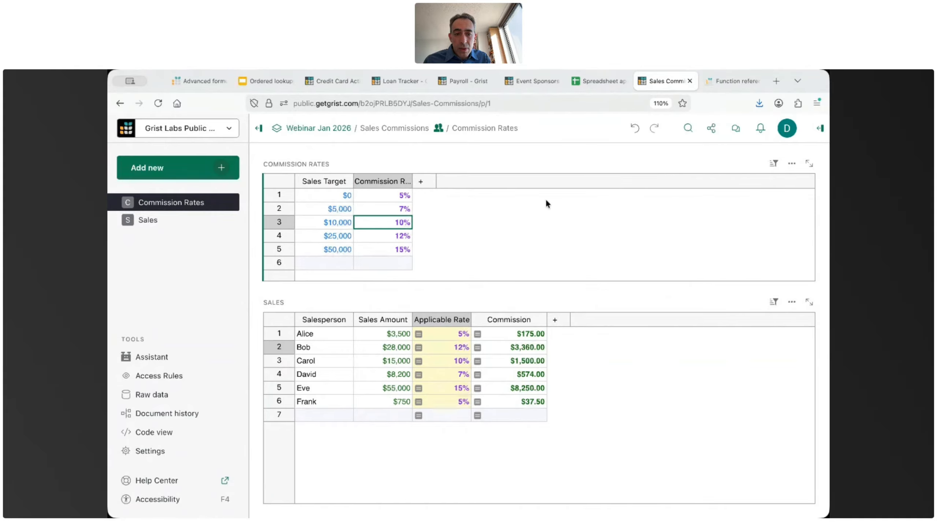
click(346, 182)
click(449, 245)
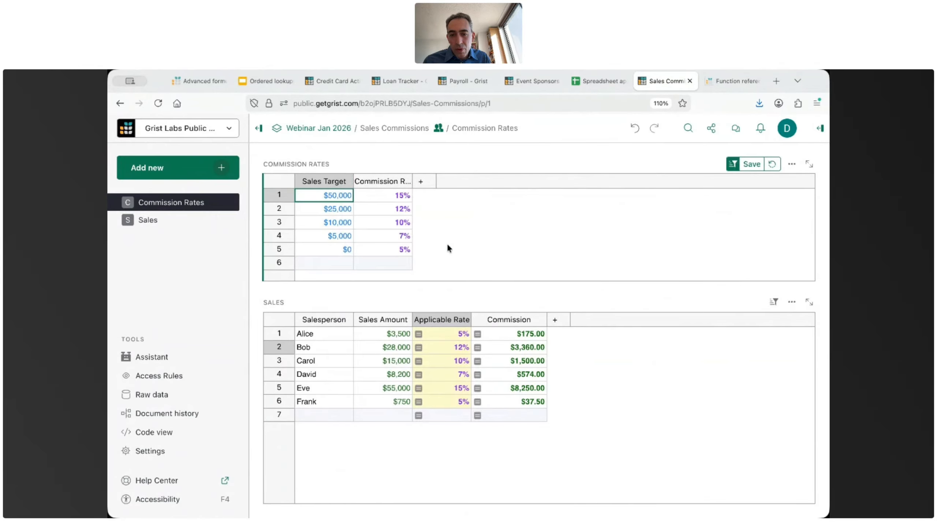
Review the order_by lookup in row 1's Applicable Rate formula and discard the unsaved sort of the Commission Rates table
click(529, 334)
double_click(438, 332)
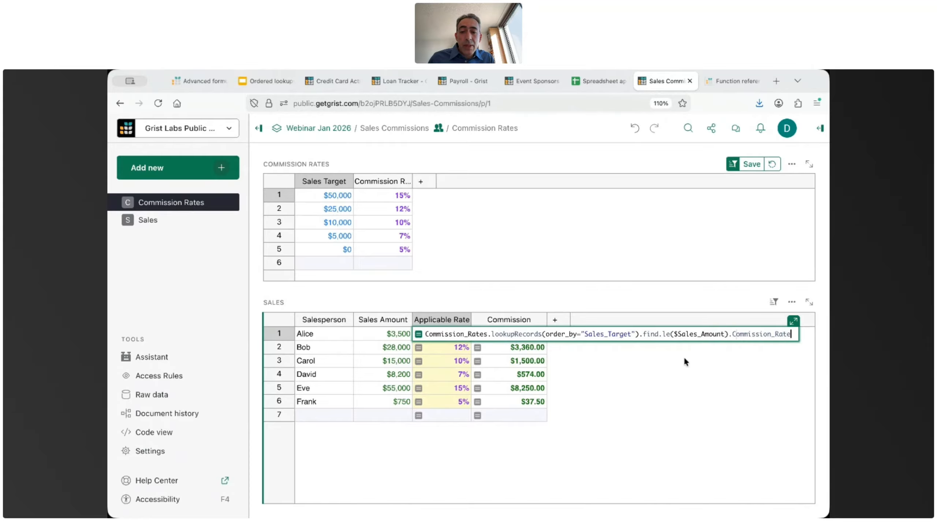
key(Return)
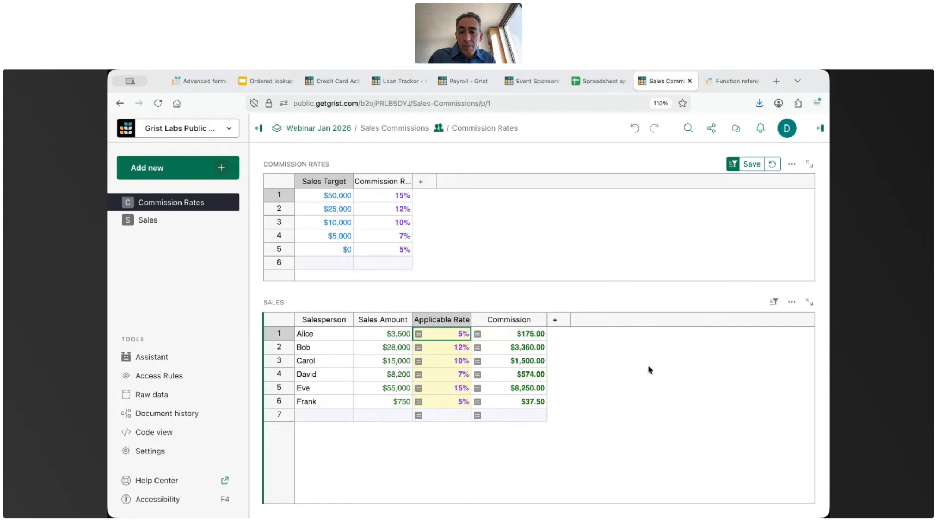
click(339, 211)
click(773, 164)
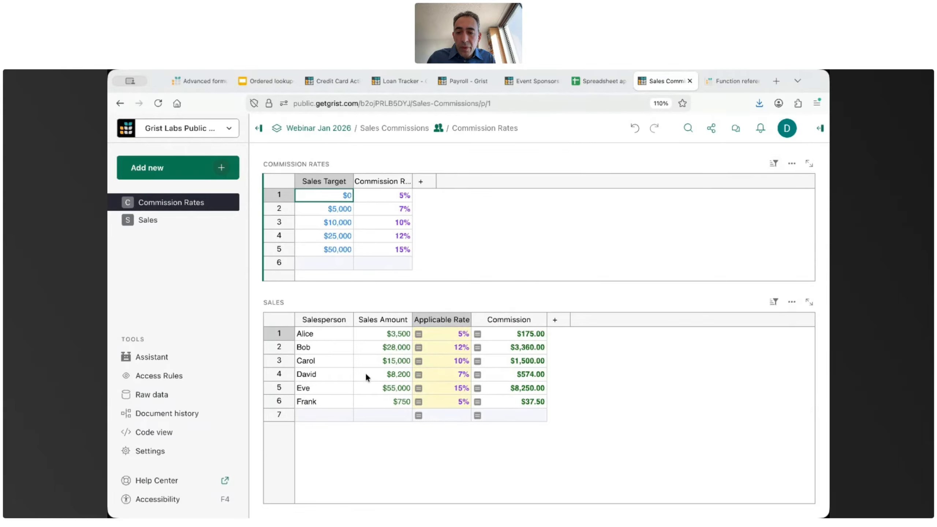
Set the Sales Amount in row 3 of the Sales table to 10000
double_click(393, 364)
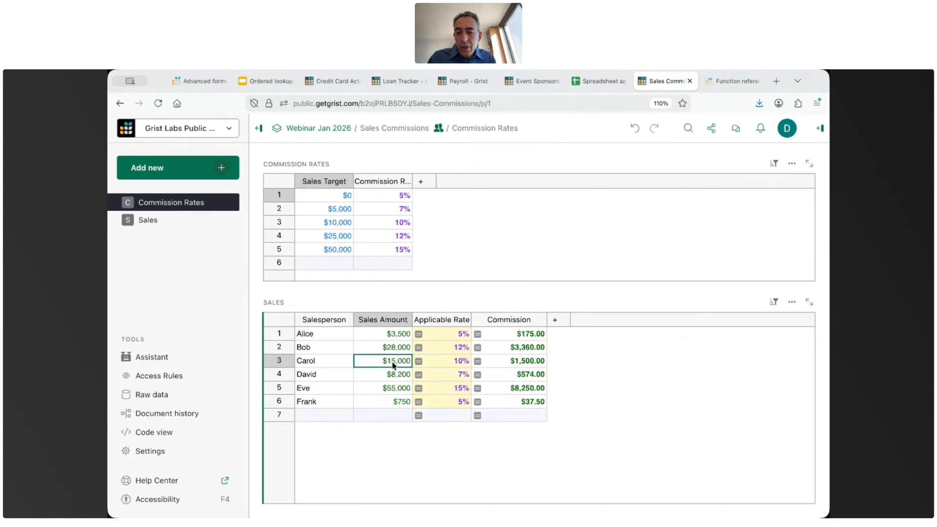
key(Escape)
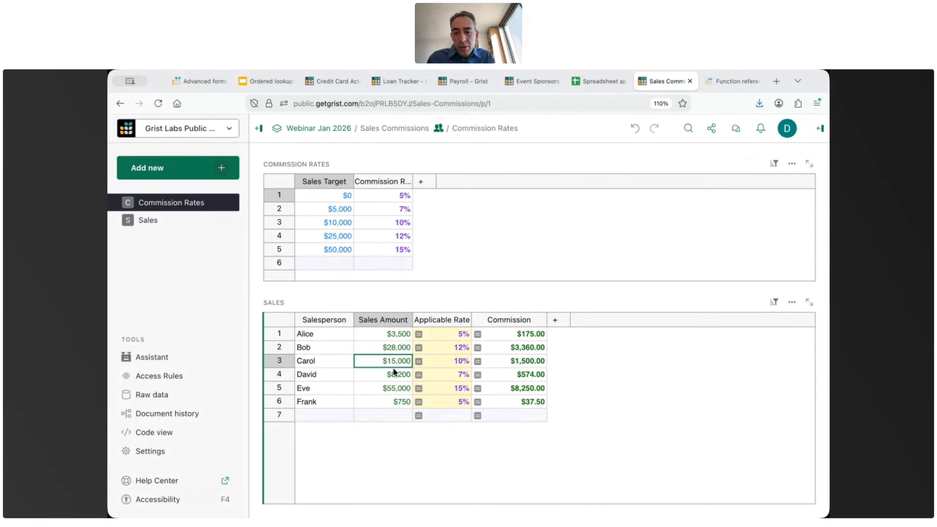
text(10000)
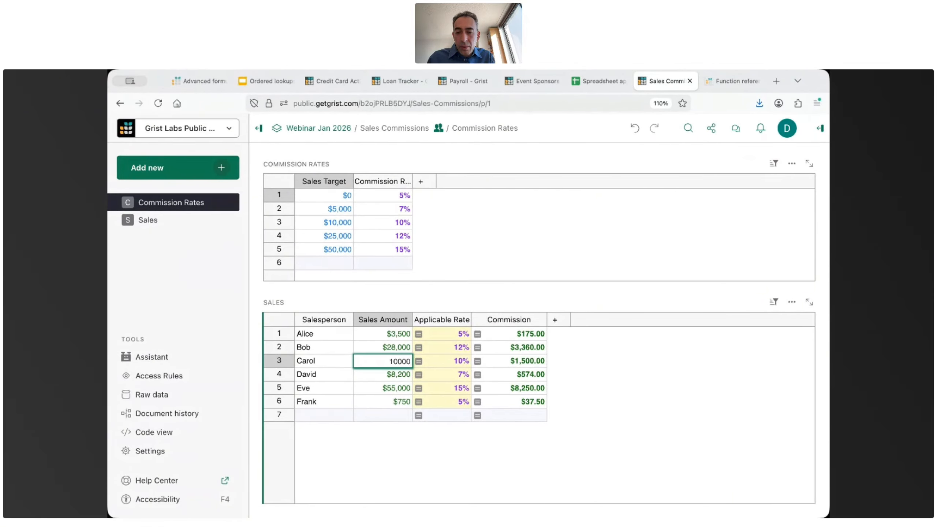
key(Return)
key(Up)
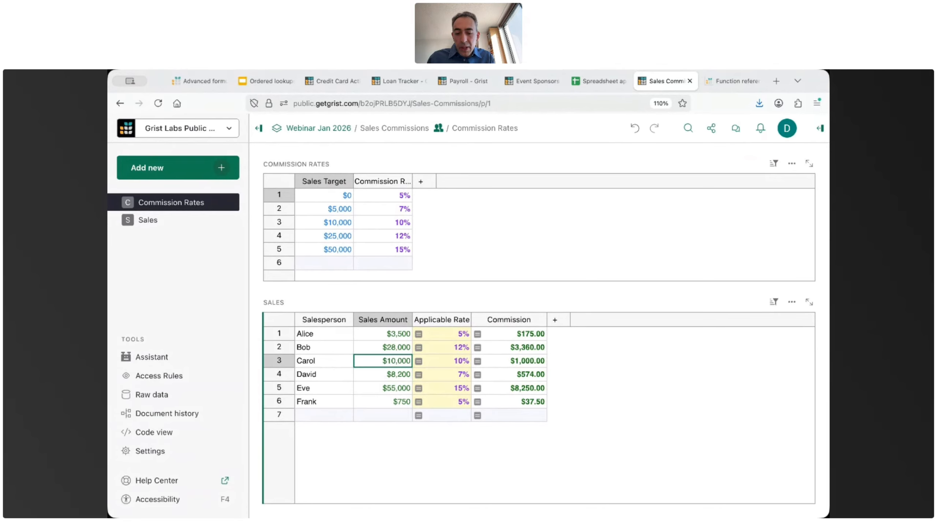
Try a Sales Amount of 9999 in row 3 and undo both test amounts
text(9999)
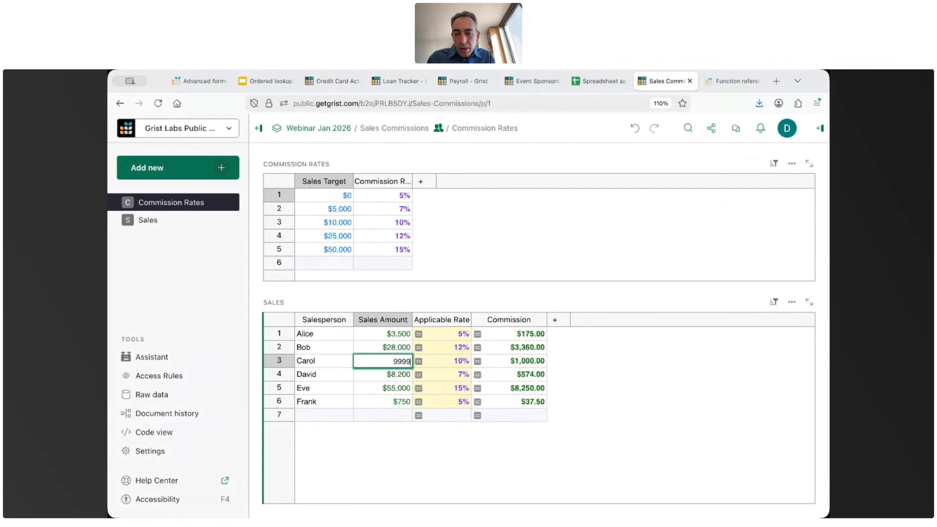
key(Return)
key(Up)
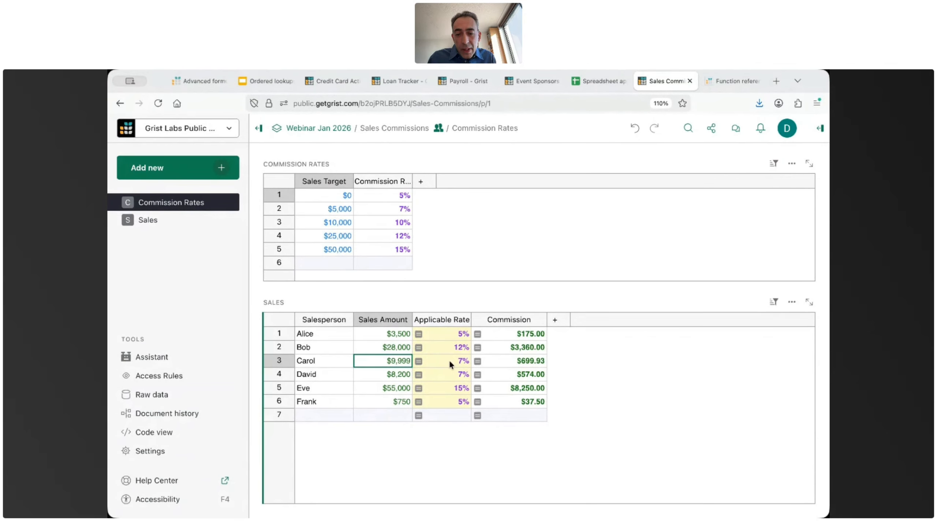
key(ctrl+z)
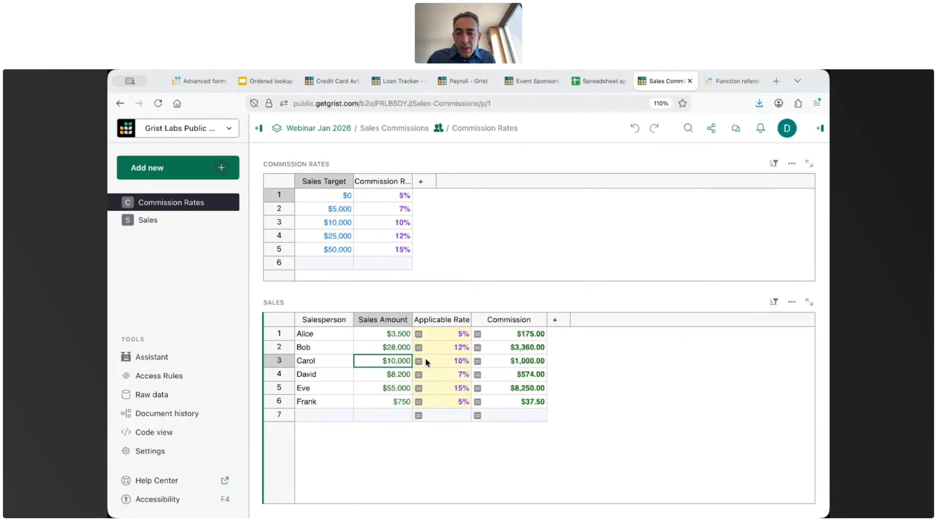
click(463, 363)
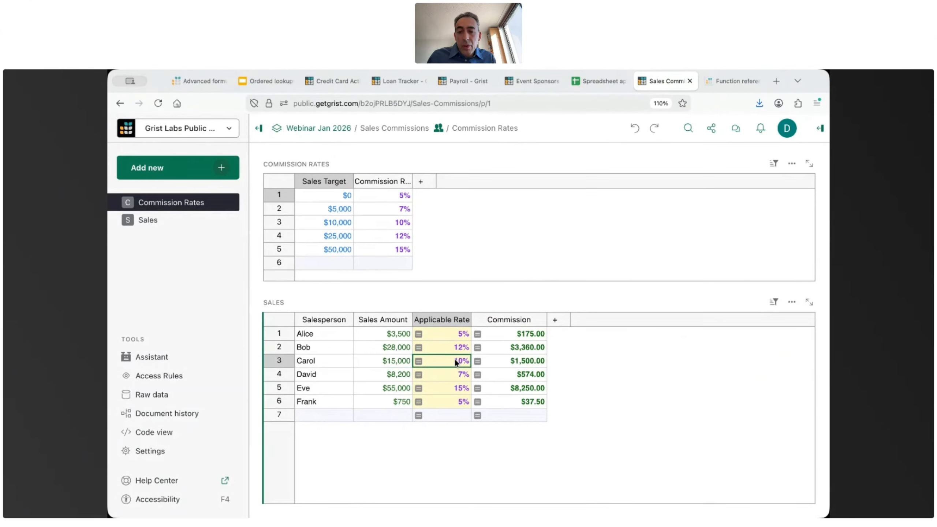
Examine how row 3's Commission formula multiplies $Sales_Amount by $Applicable_Rate, leaving it unchanged
click(508, 360)
key(Return)
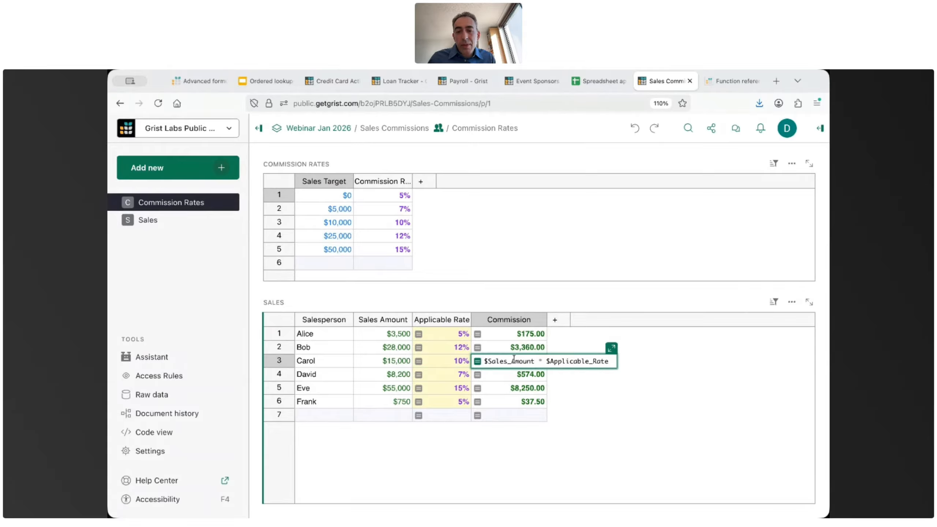
key(Escape)
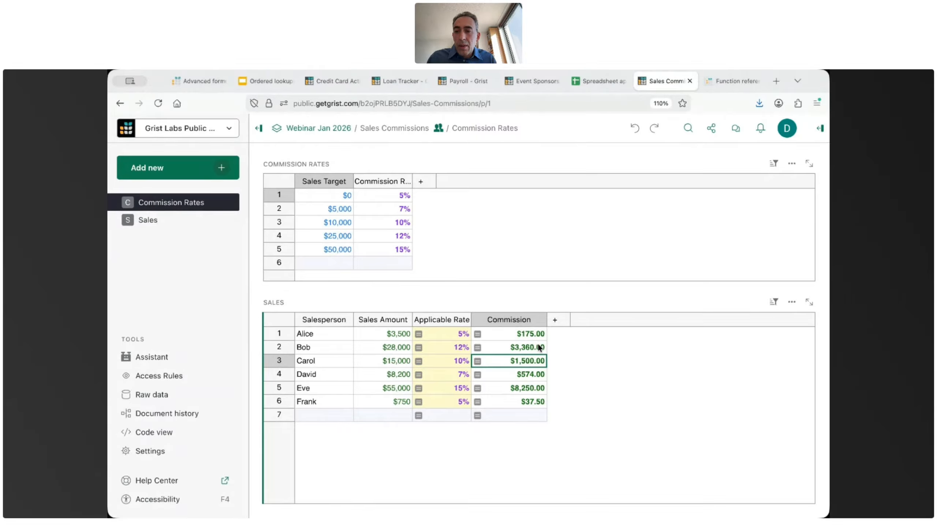
Review the "Last order for a customer" slide in the Ordered lookups presentation, examining lookupOne, the Customer=$id argument and order_by="-Date"
click(268, 88)
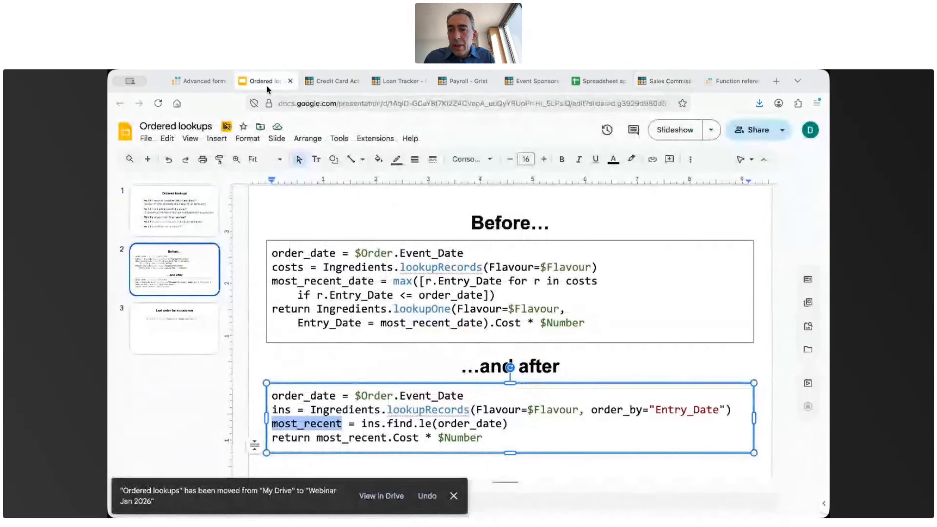
click(178, 349)
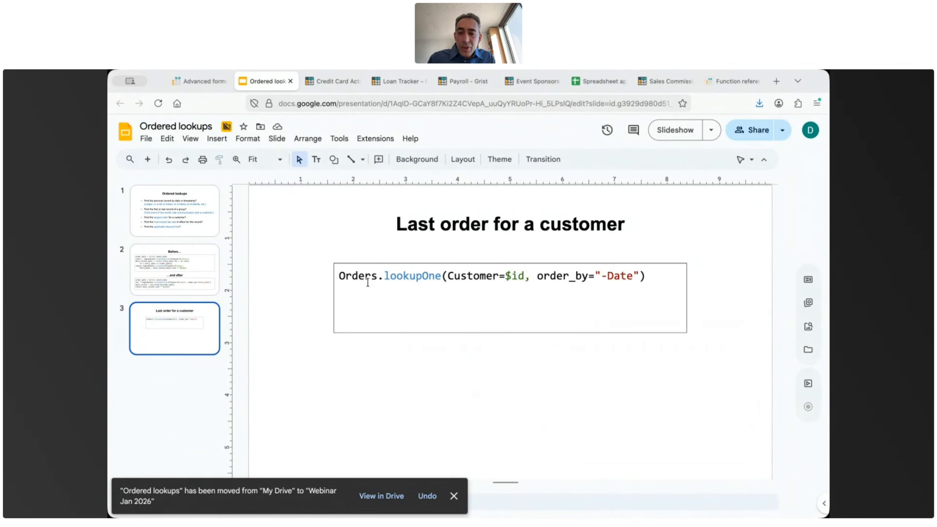
drag(338, 279, 383, 279)
double_click(415, 276)
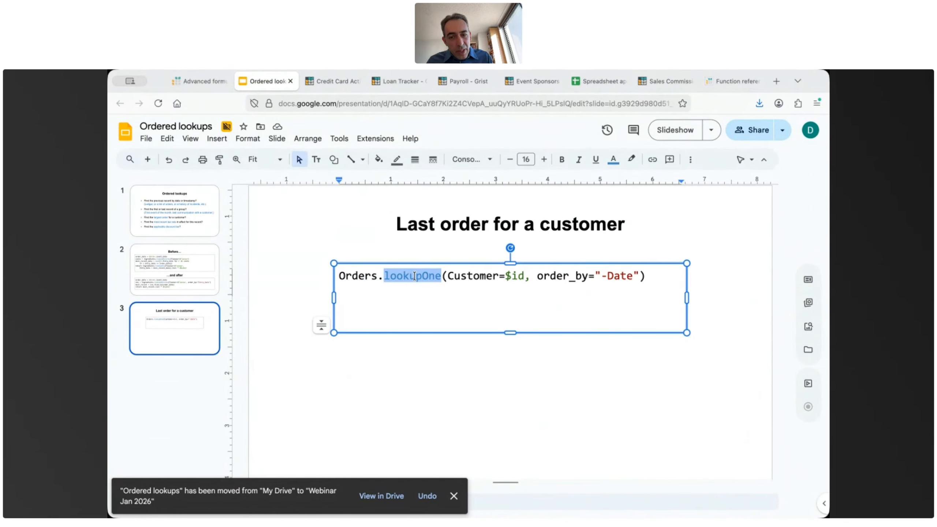
click(448, 276)
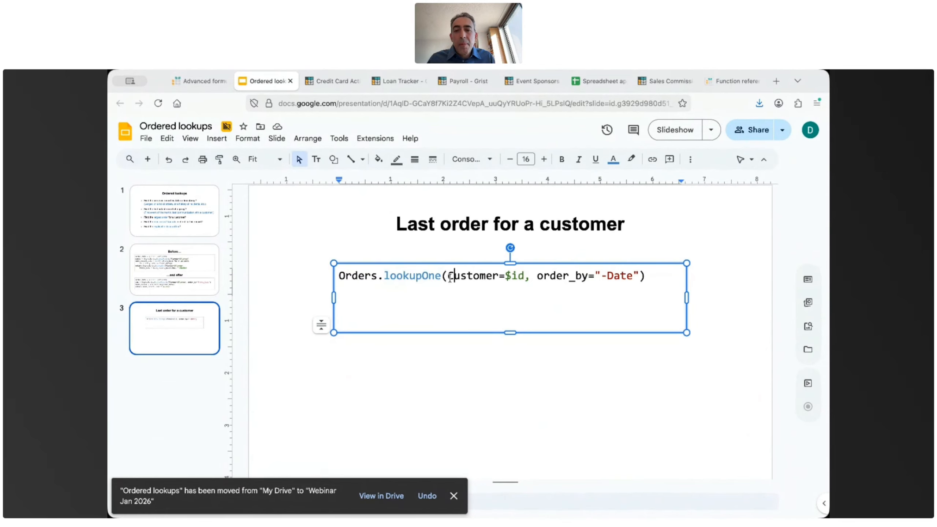
drag(448, 276, 521, 277)
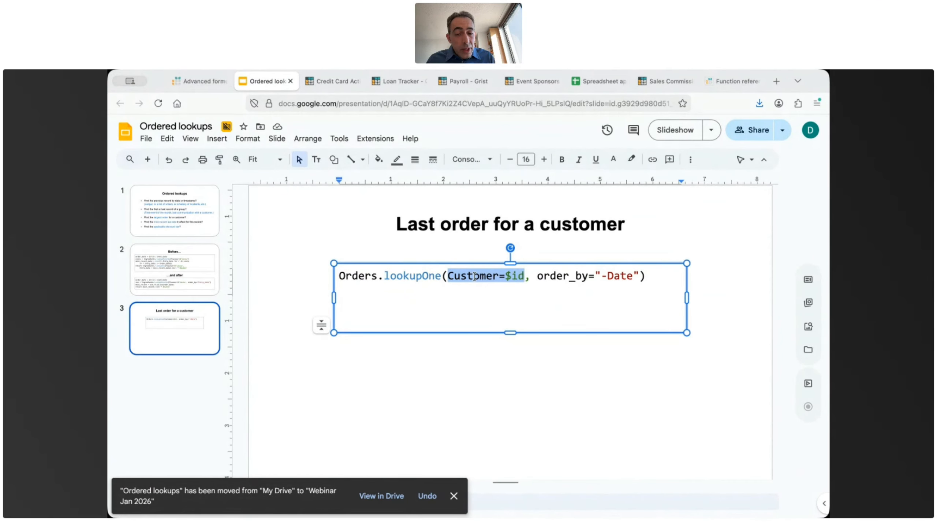
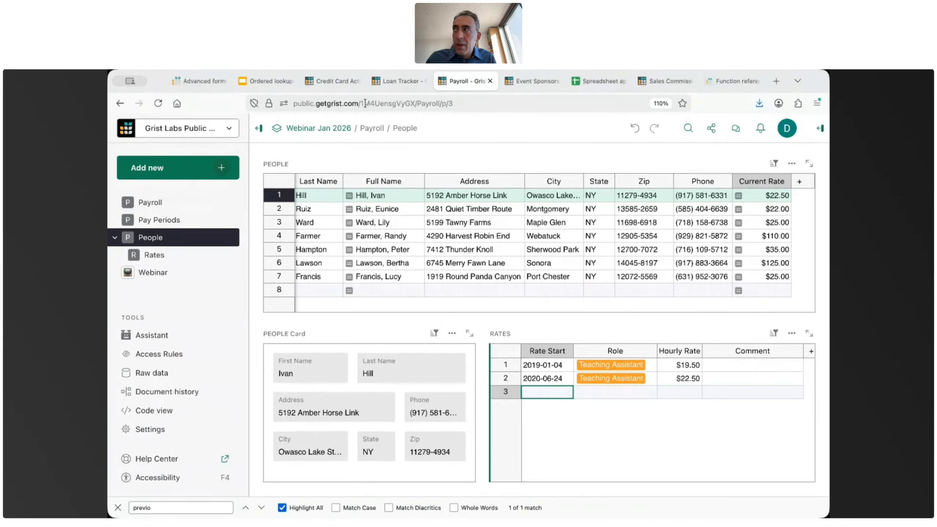
In the Credit Card Activity document, discard the unsaved "Is in Top 10?" filter and insert a new column A after Running Balance
click(330, 78)
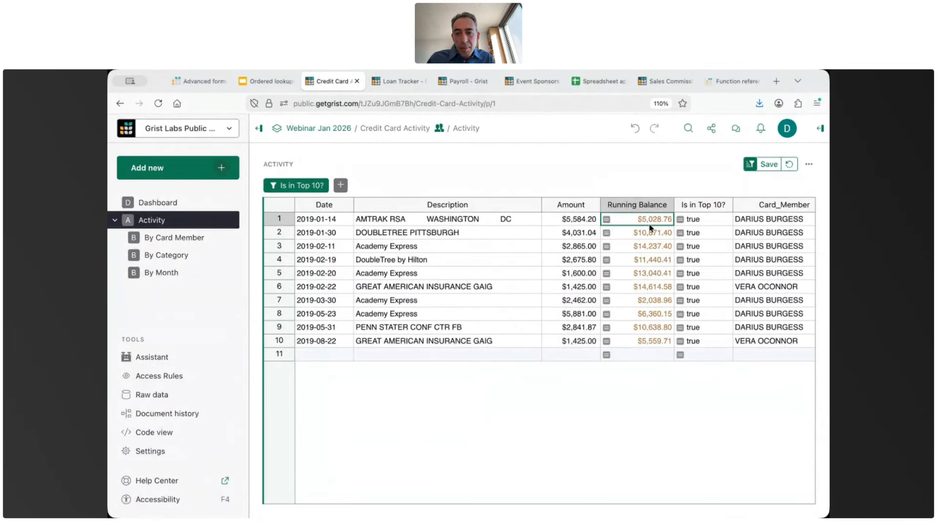
click(790, 165)
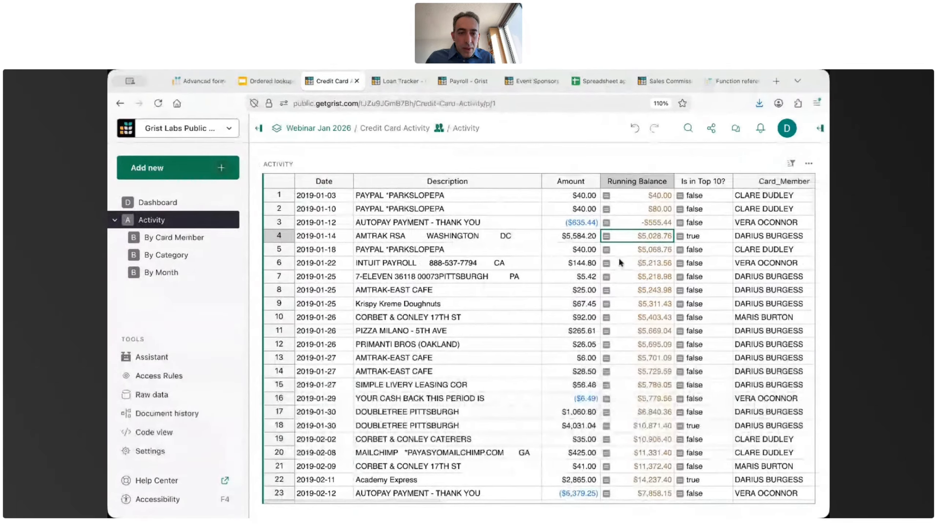
click(639, 218)
key(alt+equal)
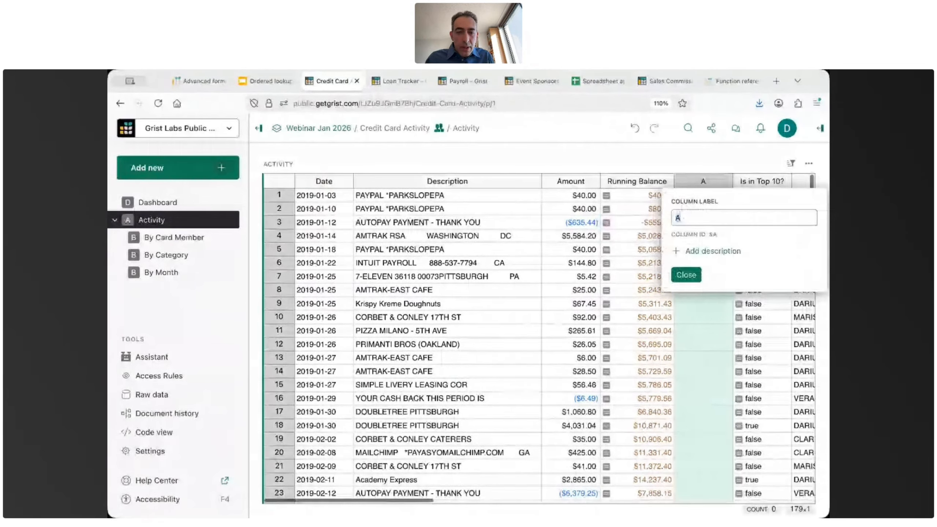
key(Return)
Try the formula SUM((r.Sales_Today or 0) for r in Sales.all if r.Date and r.Date <= $Date) in column A, examine it enlarged, and discard it
key(equal)
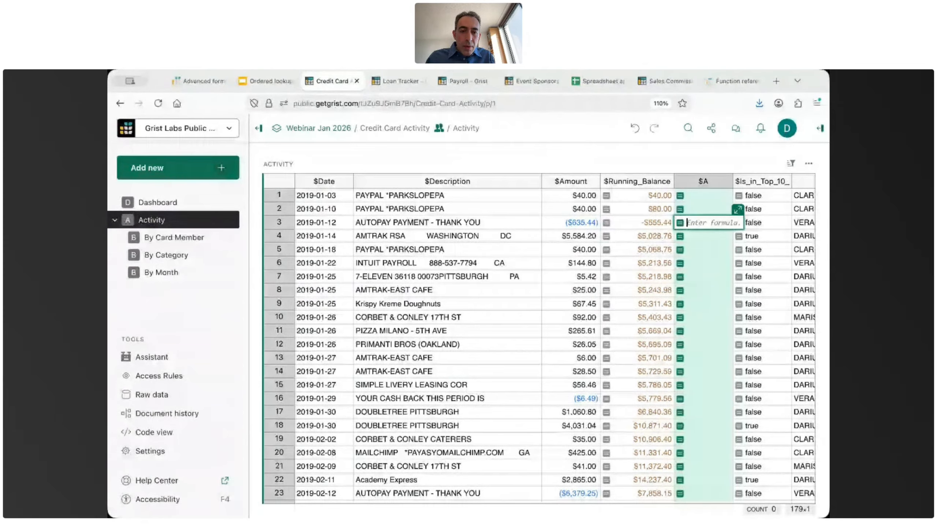
text(SUM((r.Sales_Today or 0) for r in Sales.all if r.Date and r.Date <= $Date))
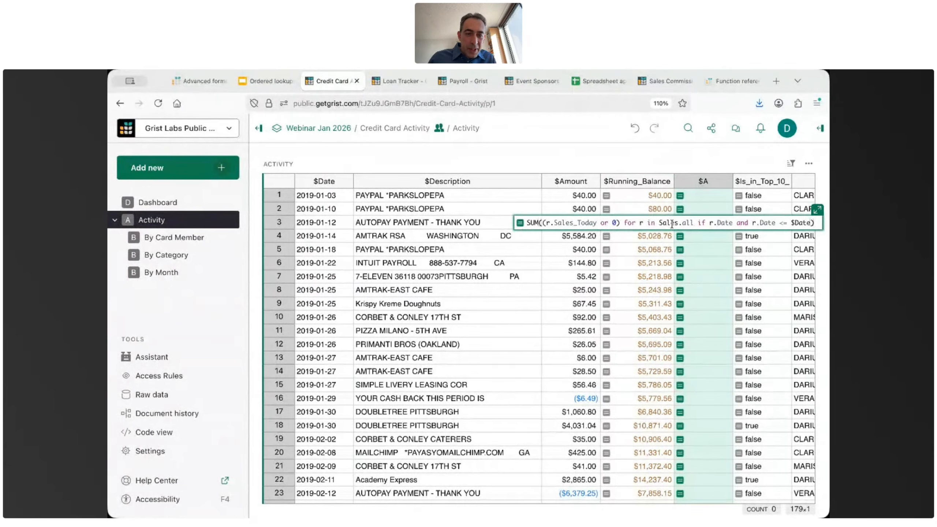
key(ctrl+plus)
key(ctrl+plus)
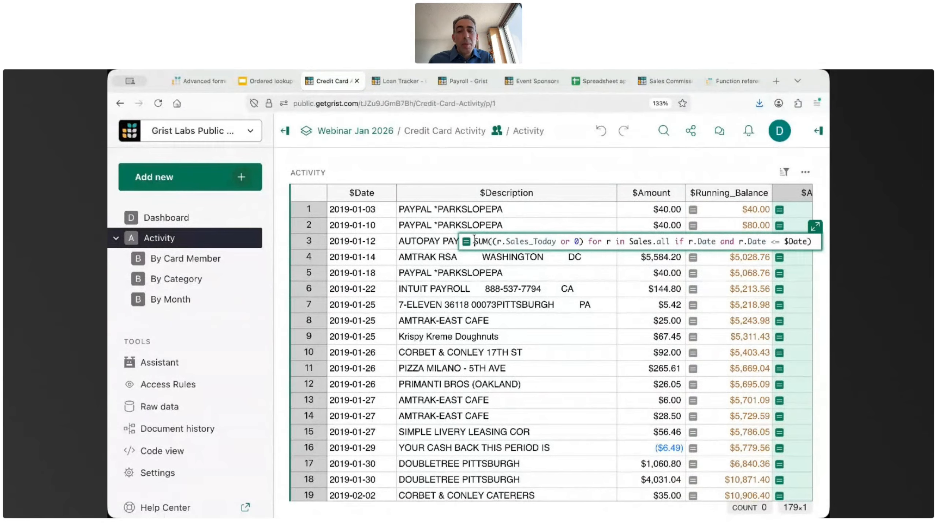
drag(474, 240, 813, 243)
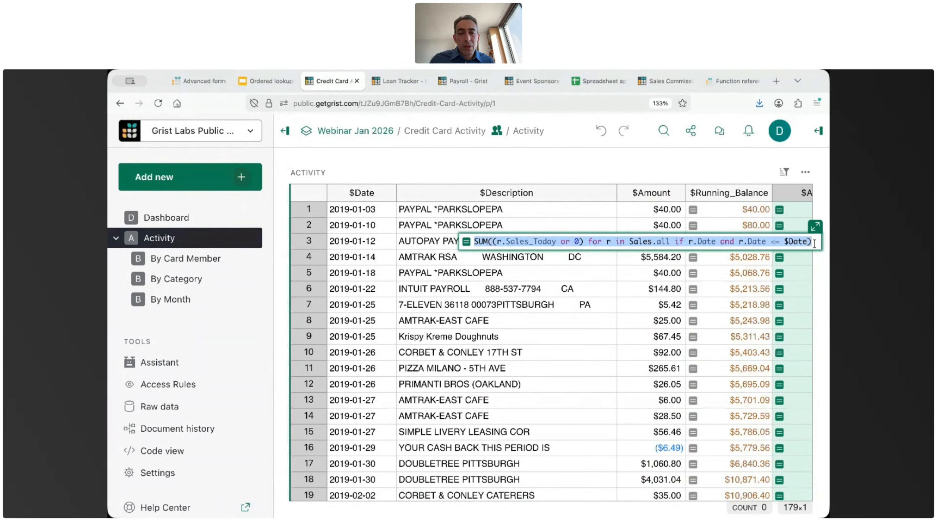
key(Escape)
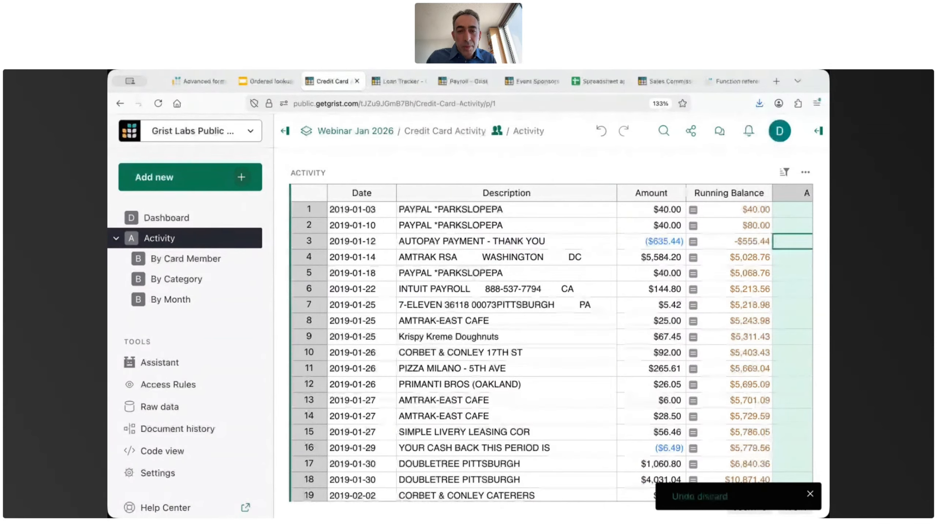